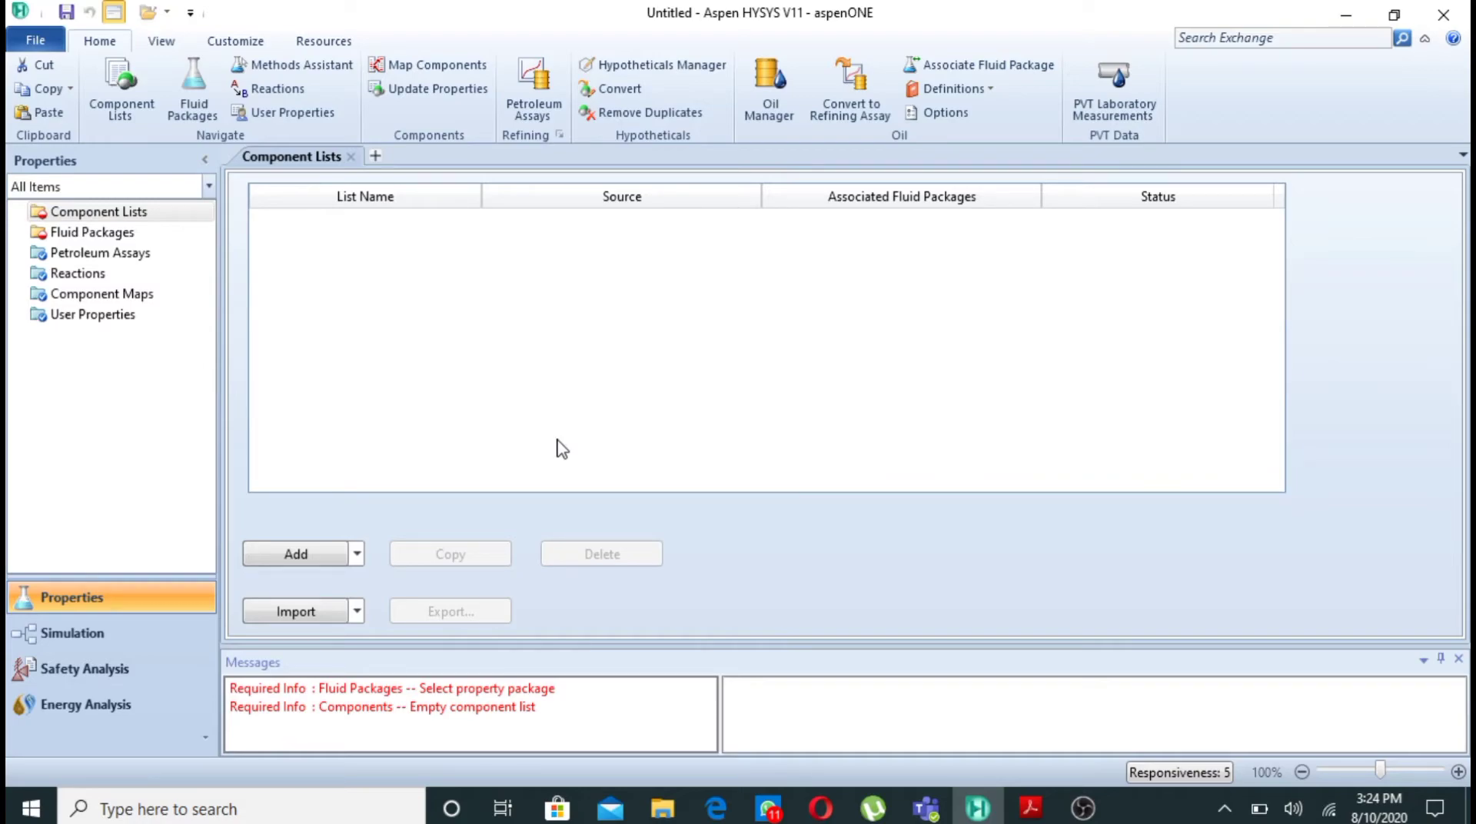
- Review Example 3.2 in the Acrobat Reader PDF, return to Aspen HYSYS, and create a component list containing Ammonia
{"action": "left_click", "coordinate": [1032, 807]}
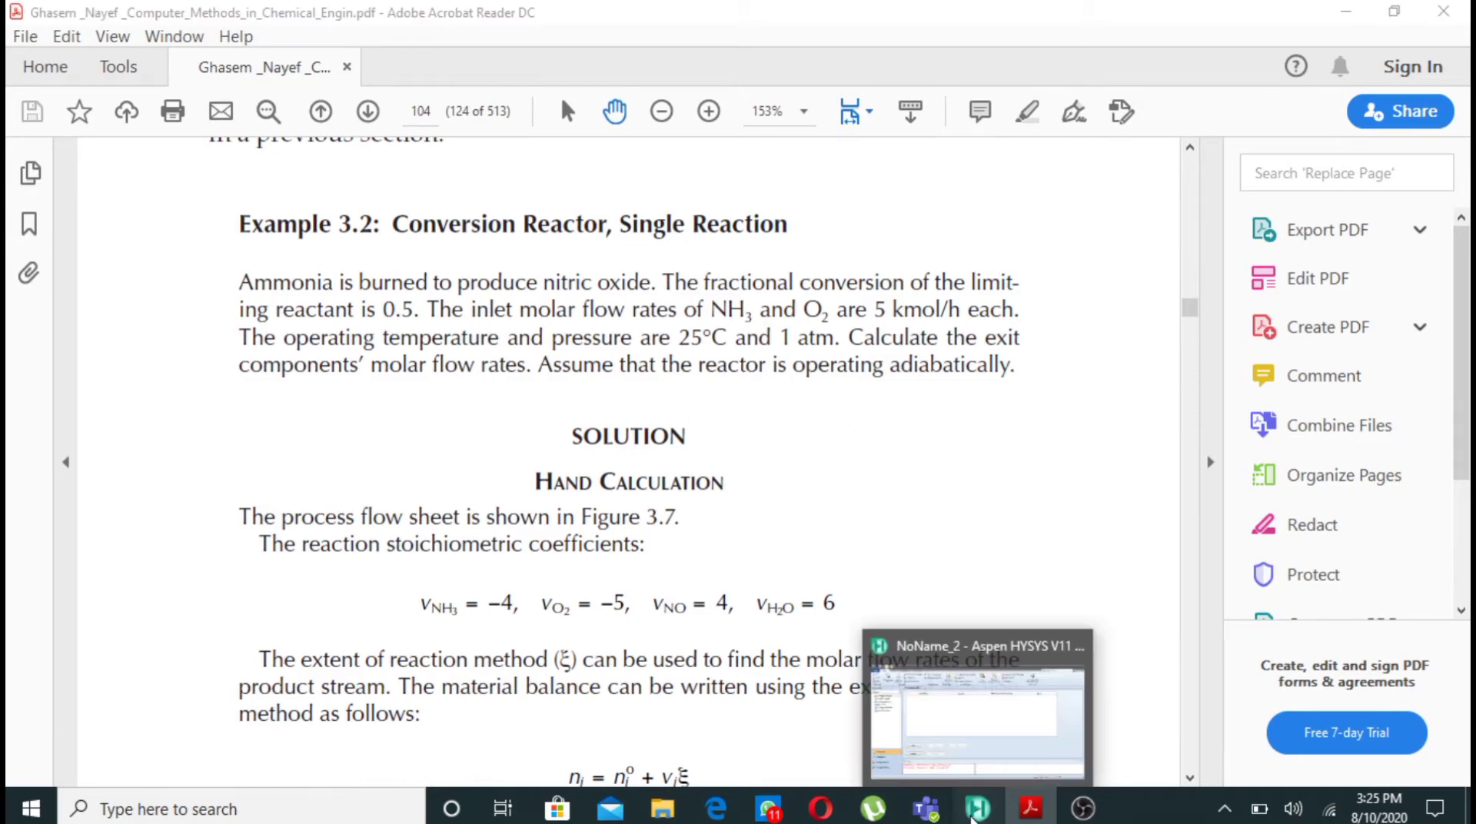
{"action": "left_click", "coordinate": [975, 811]}
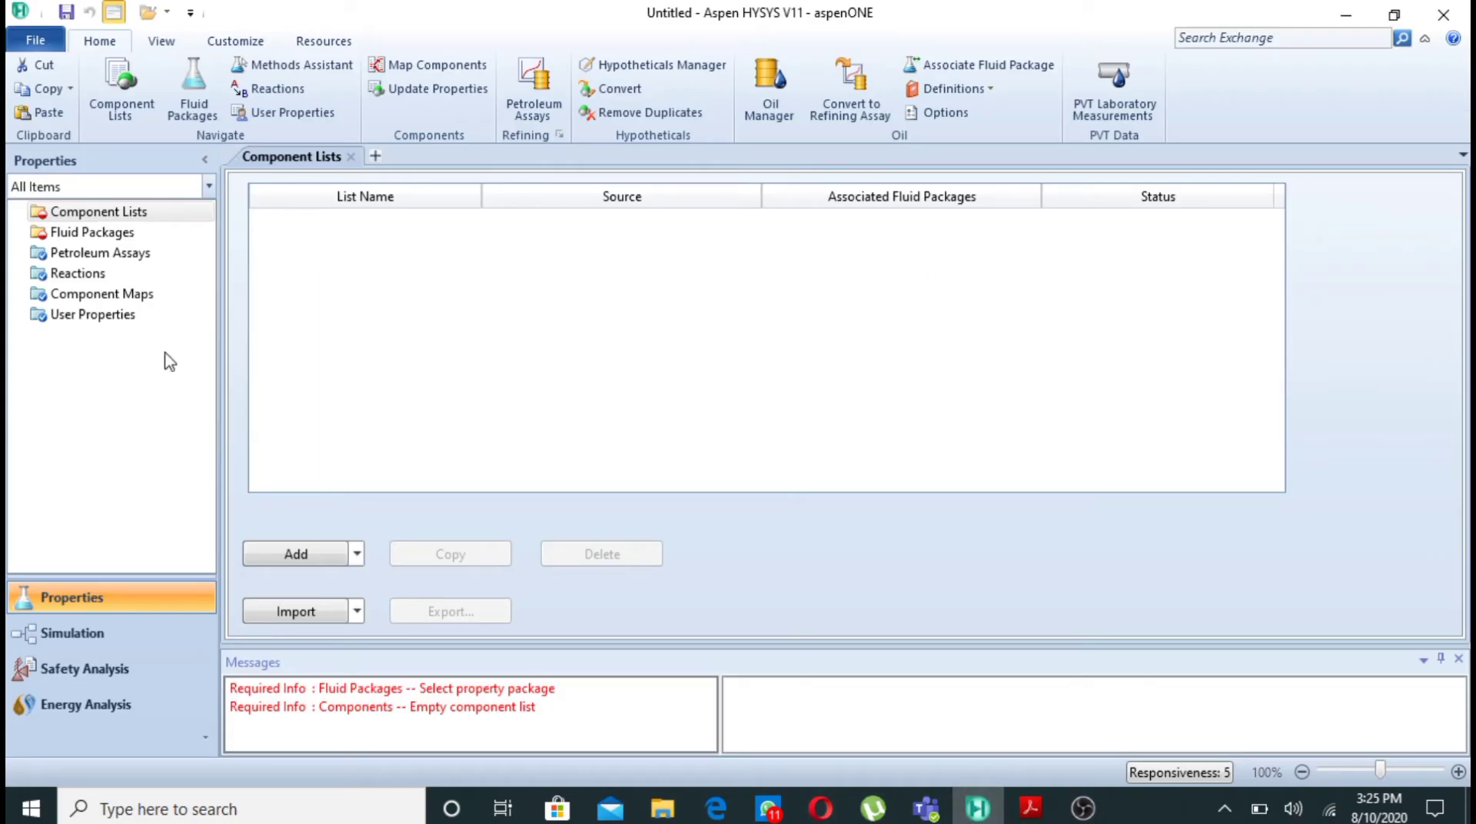
{"action": "left_click", "coordinate": [313, 556]}
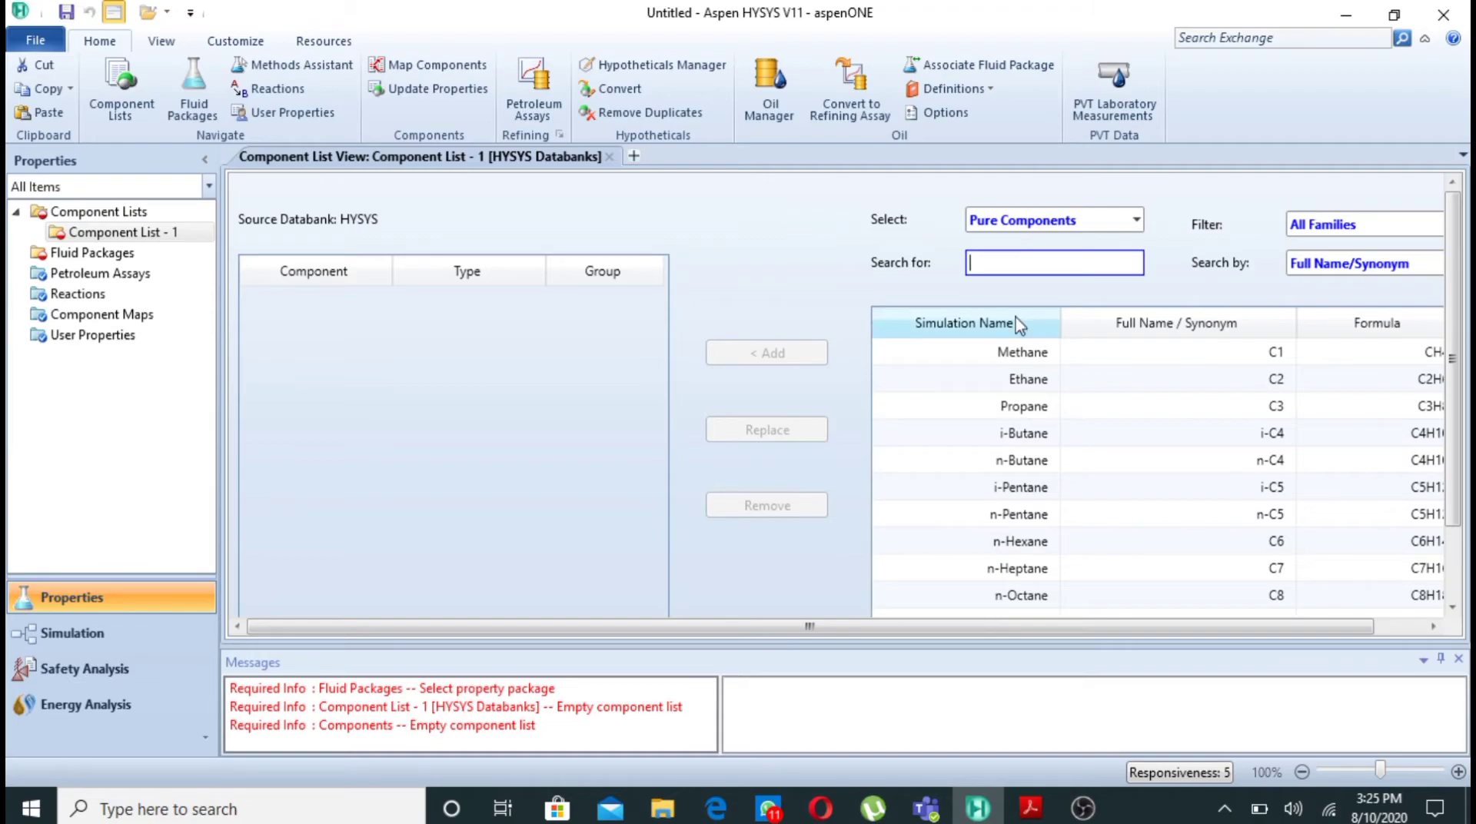
{"action": "type", "text": "nh"}
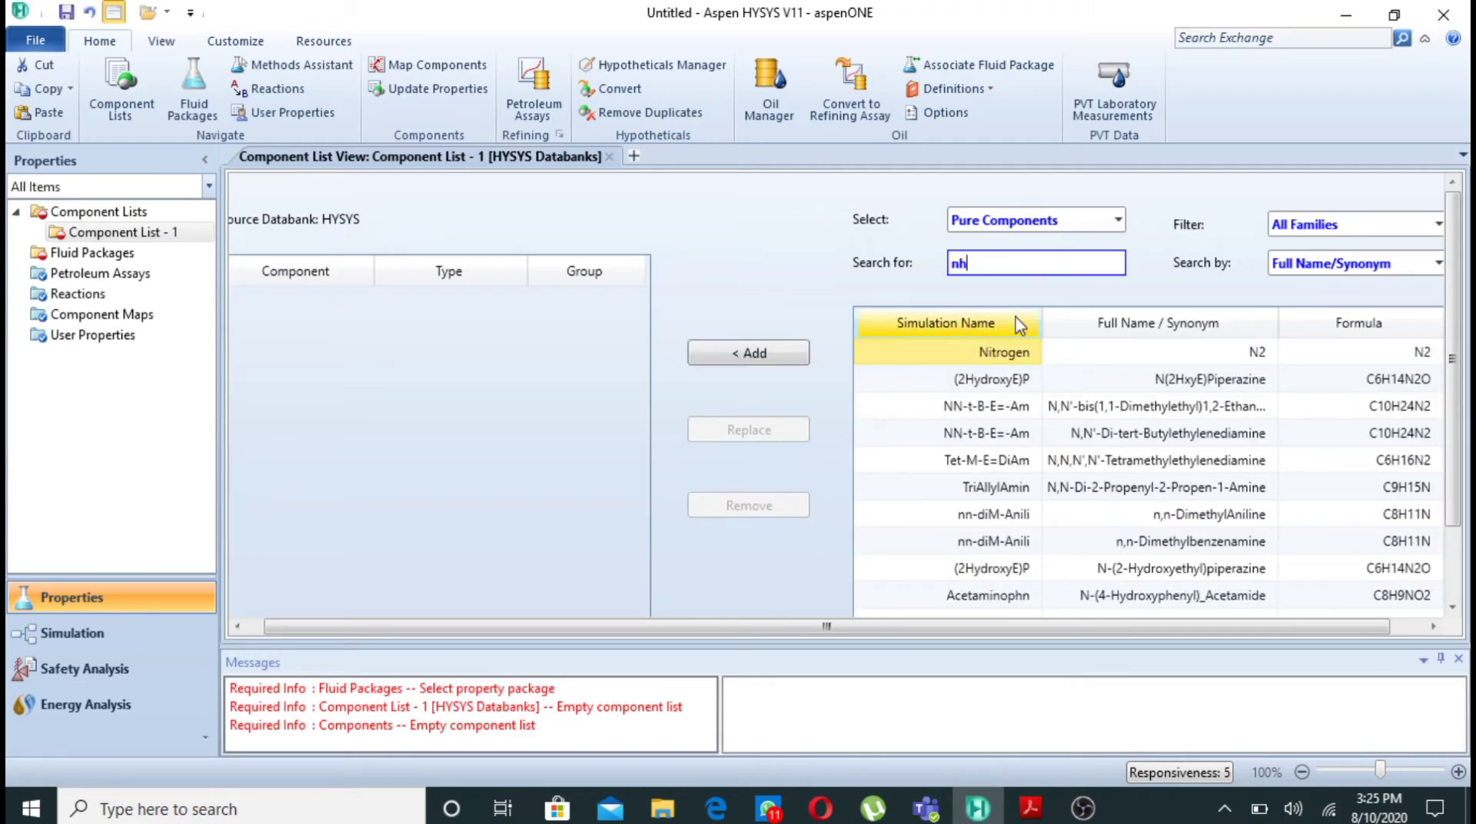
{"action": "type", "text": "3"}
{"action": "key", "text": "BackSpace"}
{"action": "key", "text": "BackSpace"}
{"action": "key", "text": "BackSpace"}
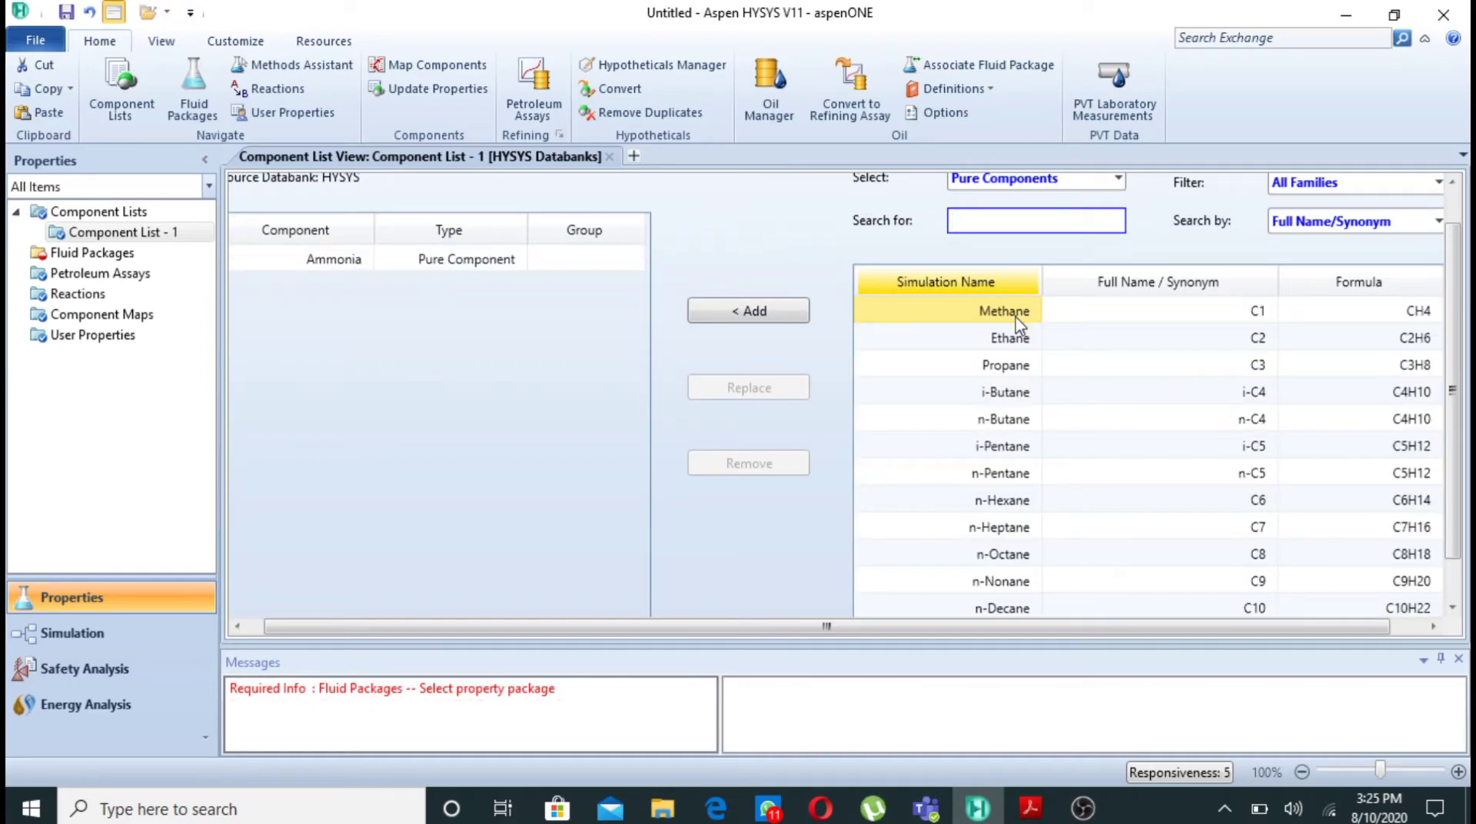
- Add the pure components Oxygen (O2) and Nitrogen (N2) to the component list
{"action": "type", "text": "o2"}
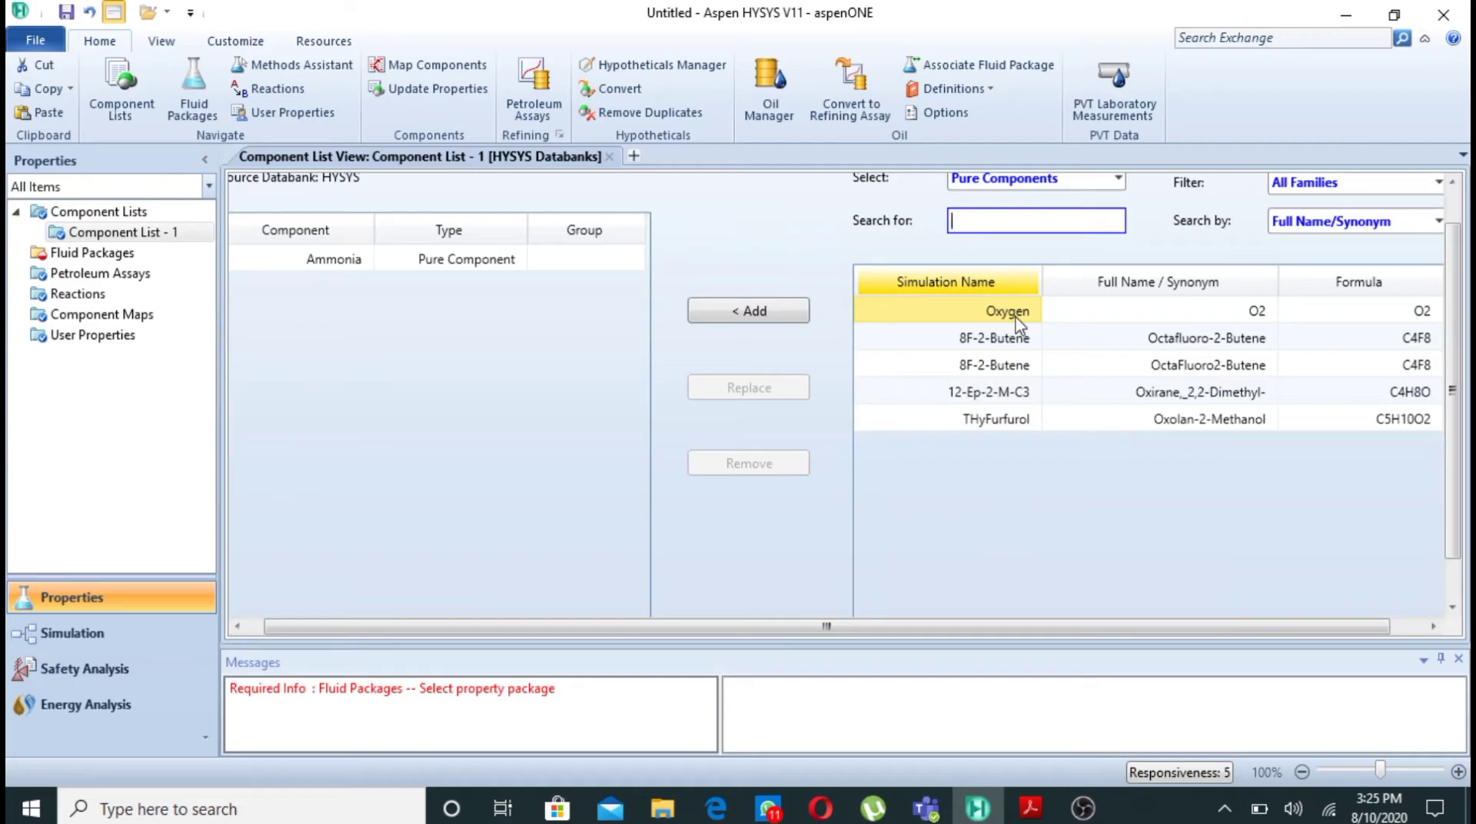
{"action": "key", "text": "Return"}
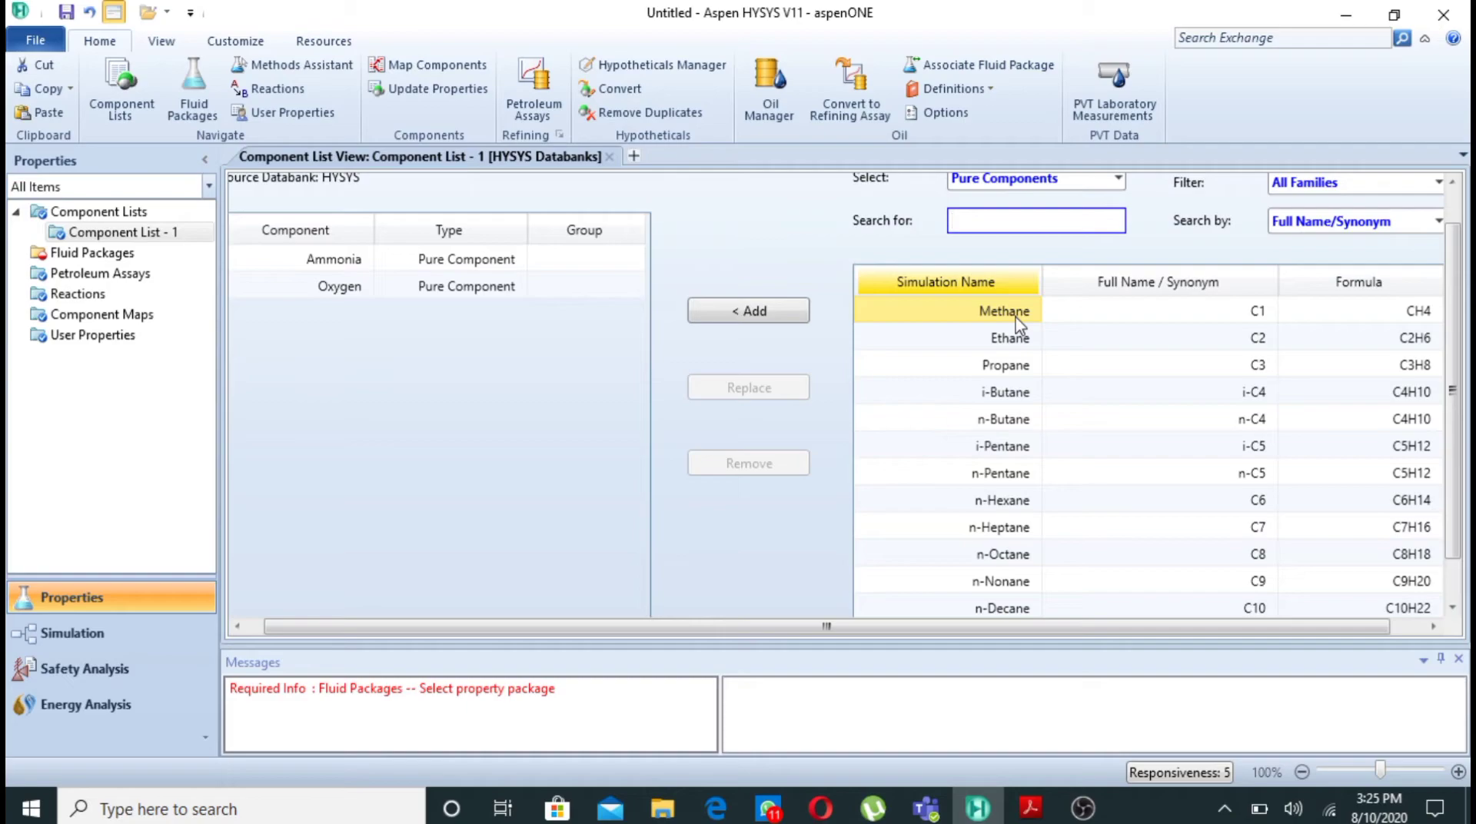
{"action": "type", "text": "n2"}
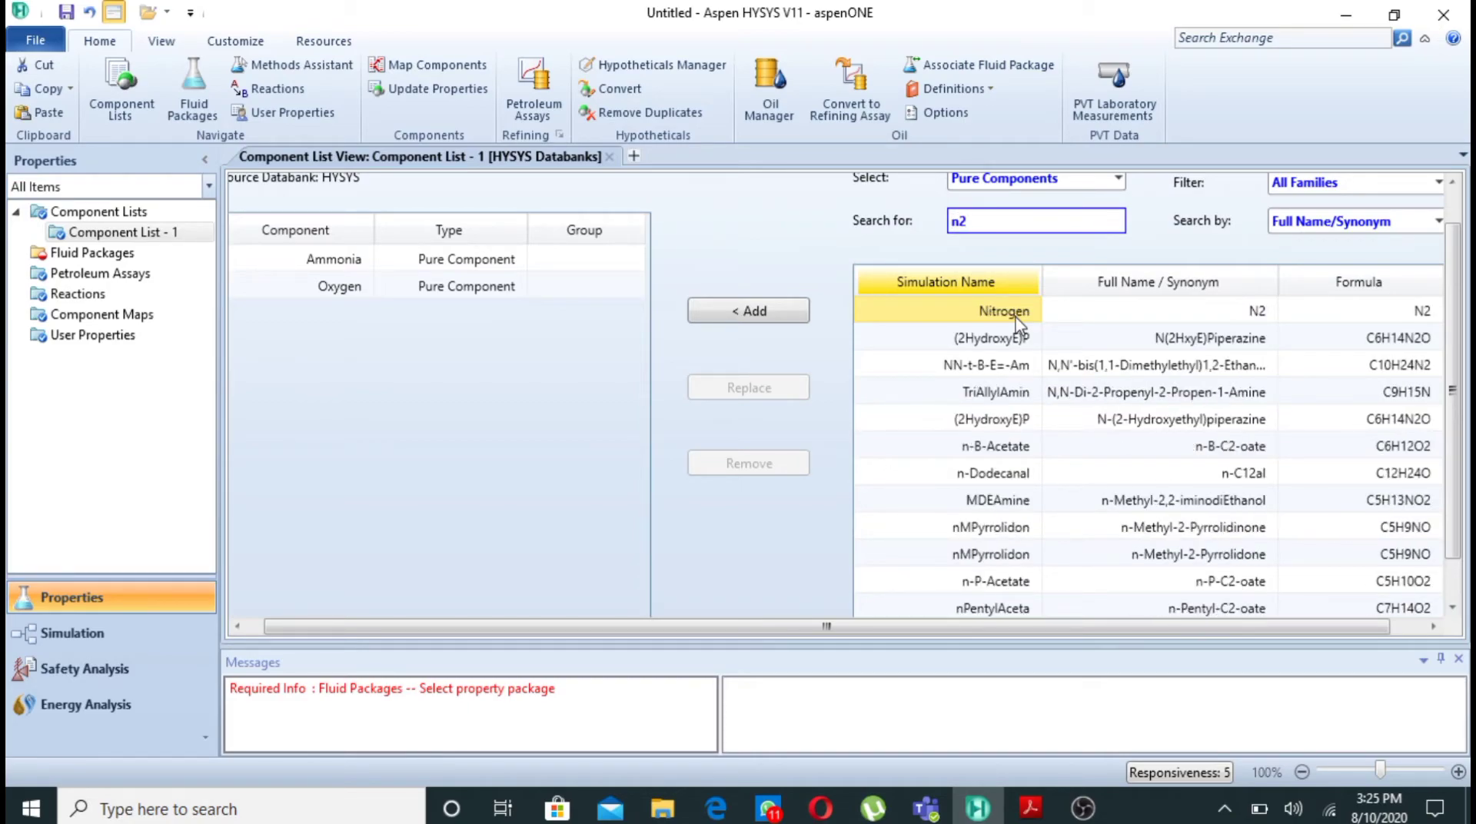
{"action": "double_click", "coordinate": [1007, 311]}
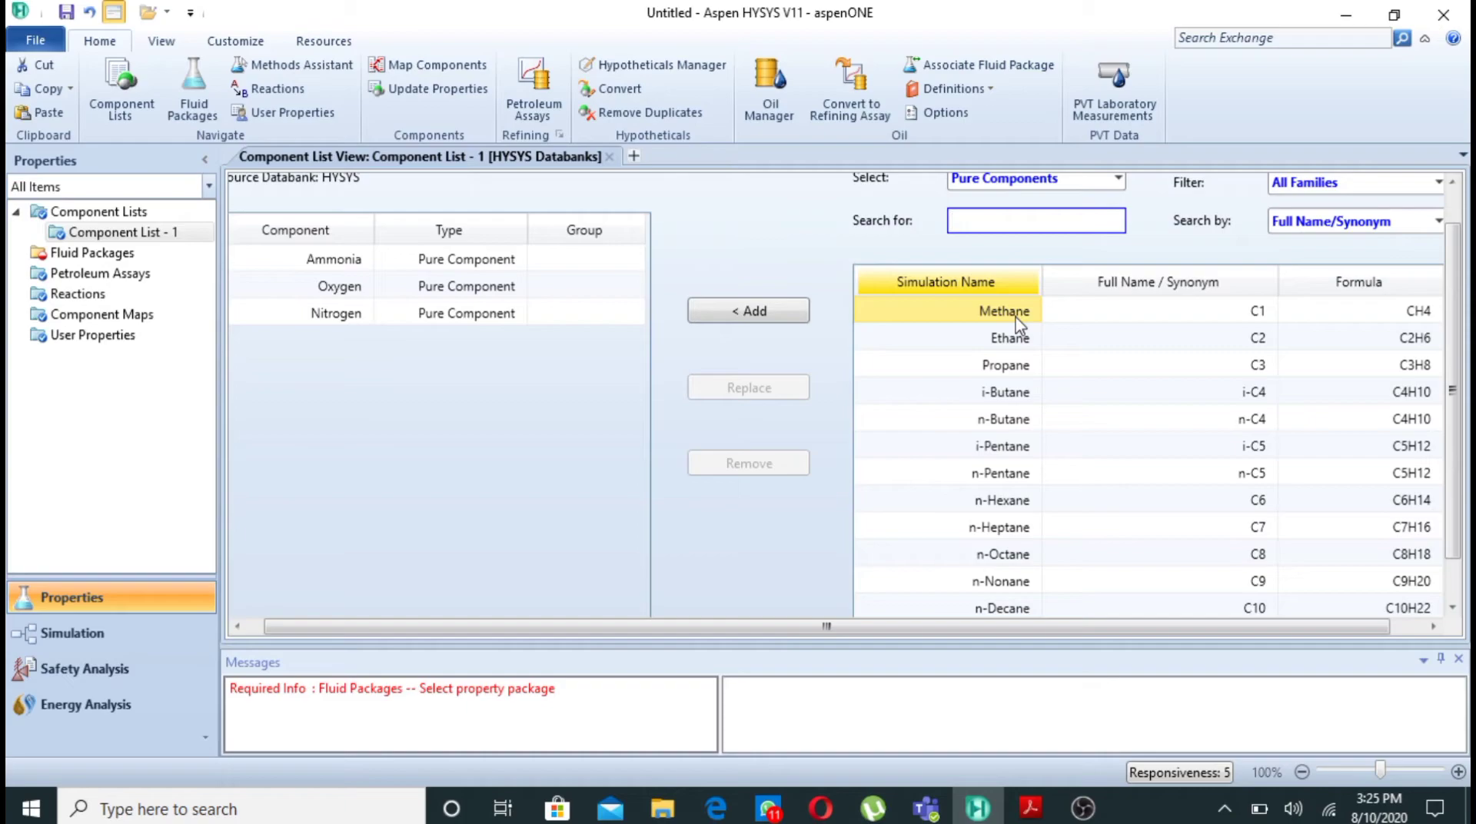
- Search the databank for "nitri" and add nitric oxide (NO) to the component list
{"action": "type", "text": "ni"}
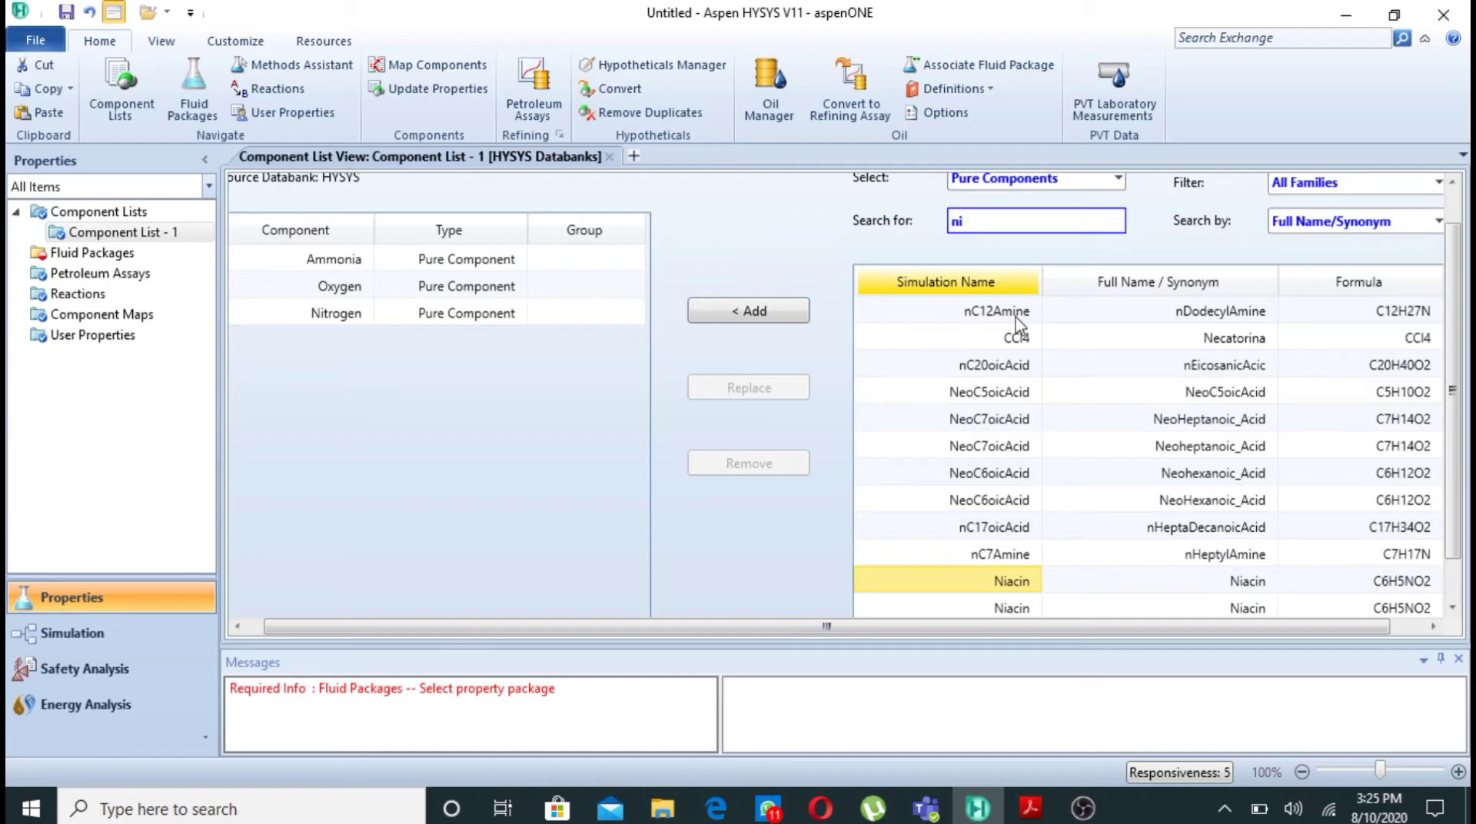
{"action": "type", "text": "t"}
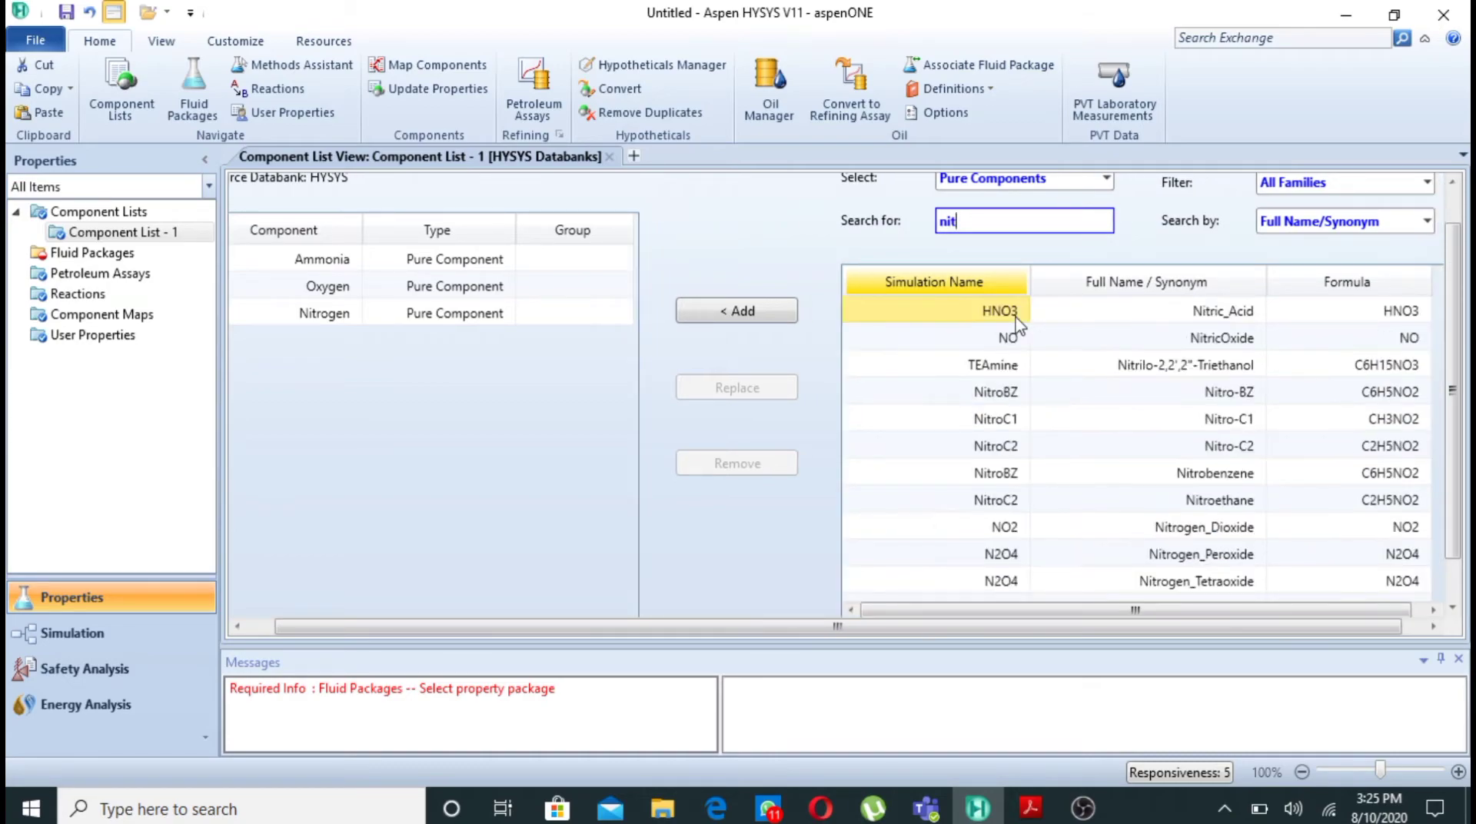
{"action": "type", "text": "ri"}
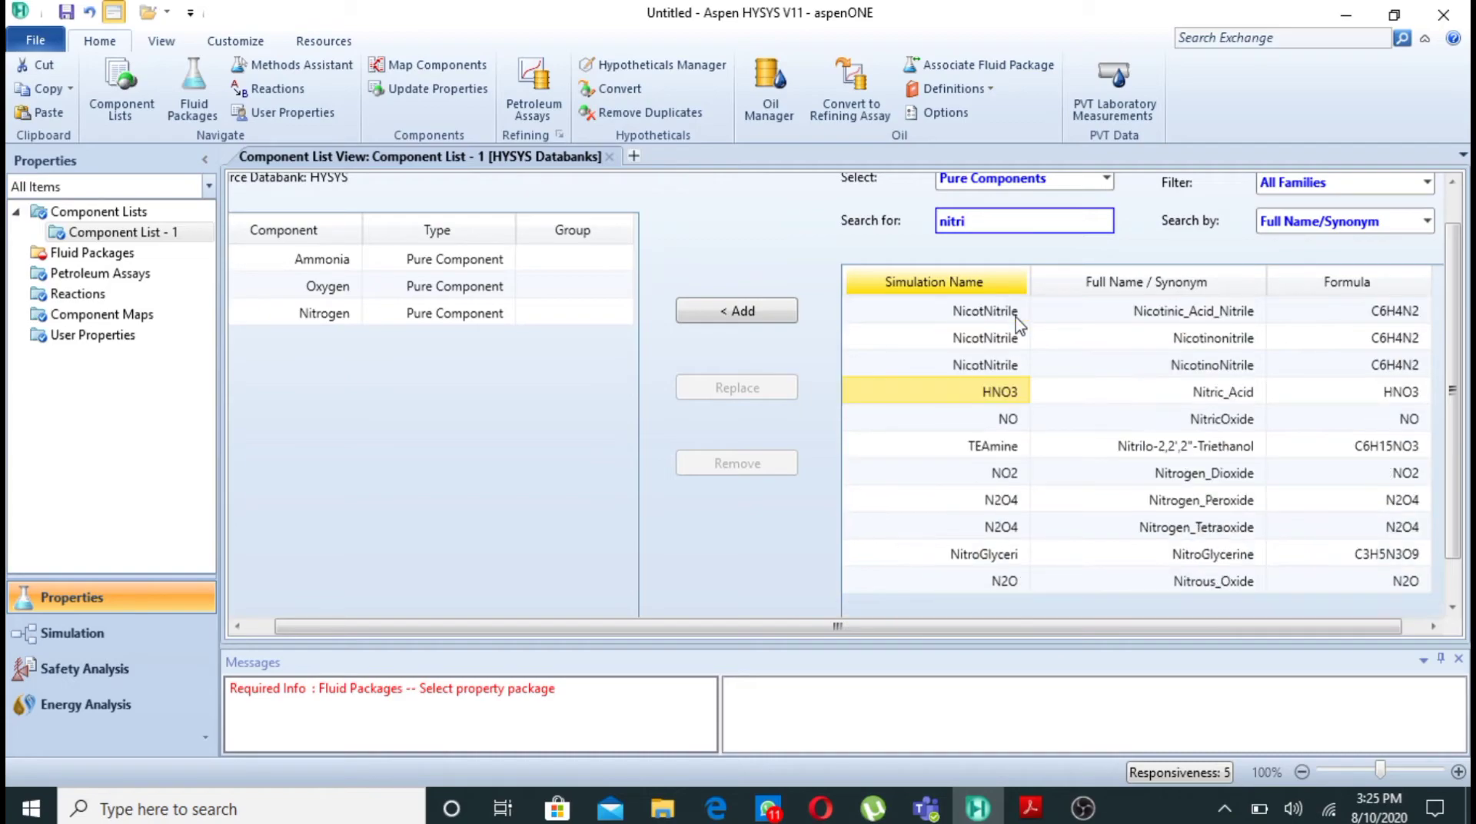
{"action": "left_click", "coordinate": [1005, 422]}
{"action": "double_click", "coordinate": [1005, 419]}
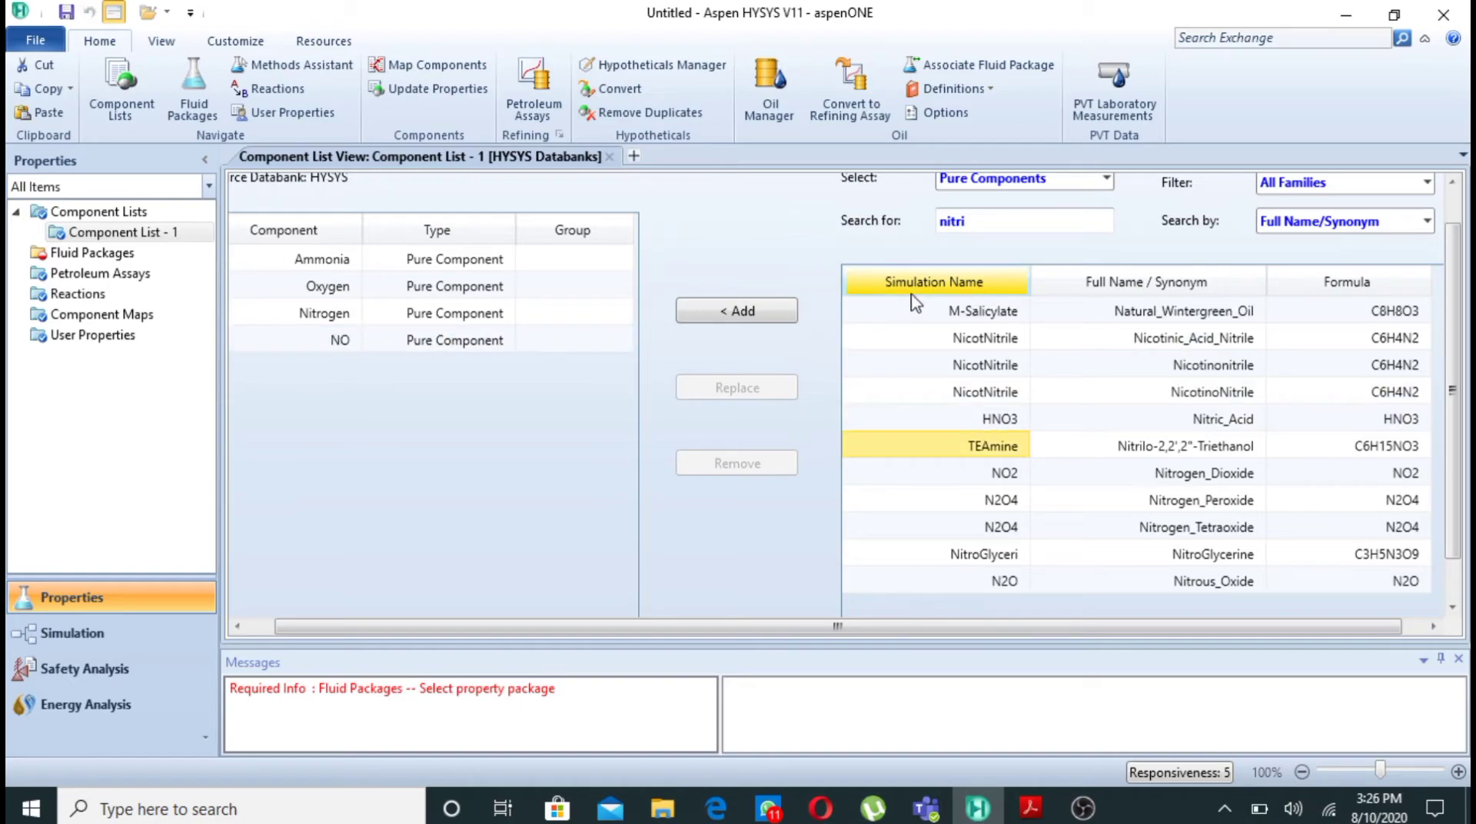
- Search the databank for "h2o" and add H2O to the component list
{"action": "left_click", "coordinate": [1012, 220]}
{"action": "key", "text": "BackSpace"}
{"action": "type", "text": "h20"}
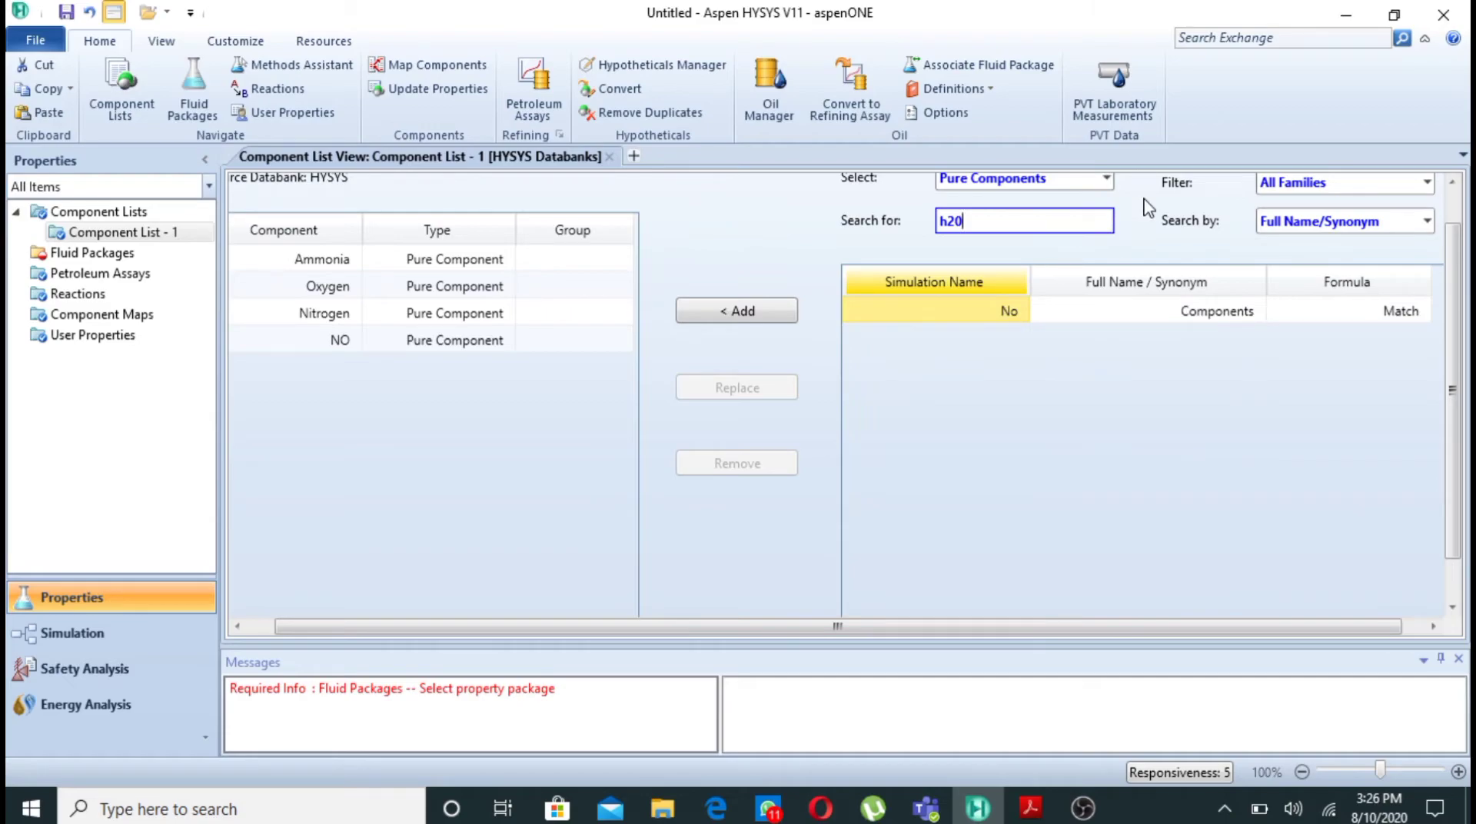
{"action": "key", "text": "BackSpace"}
{"action": "type", "text": "o"}
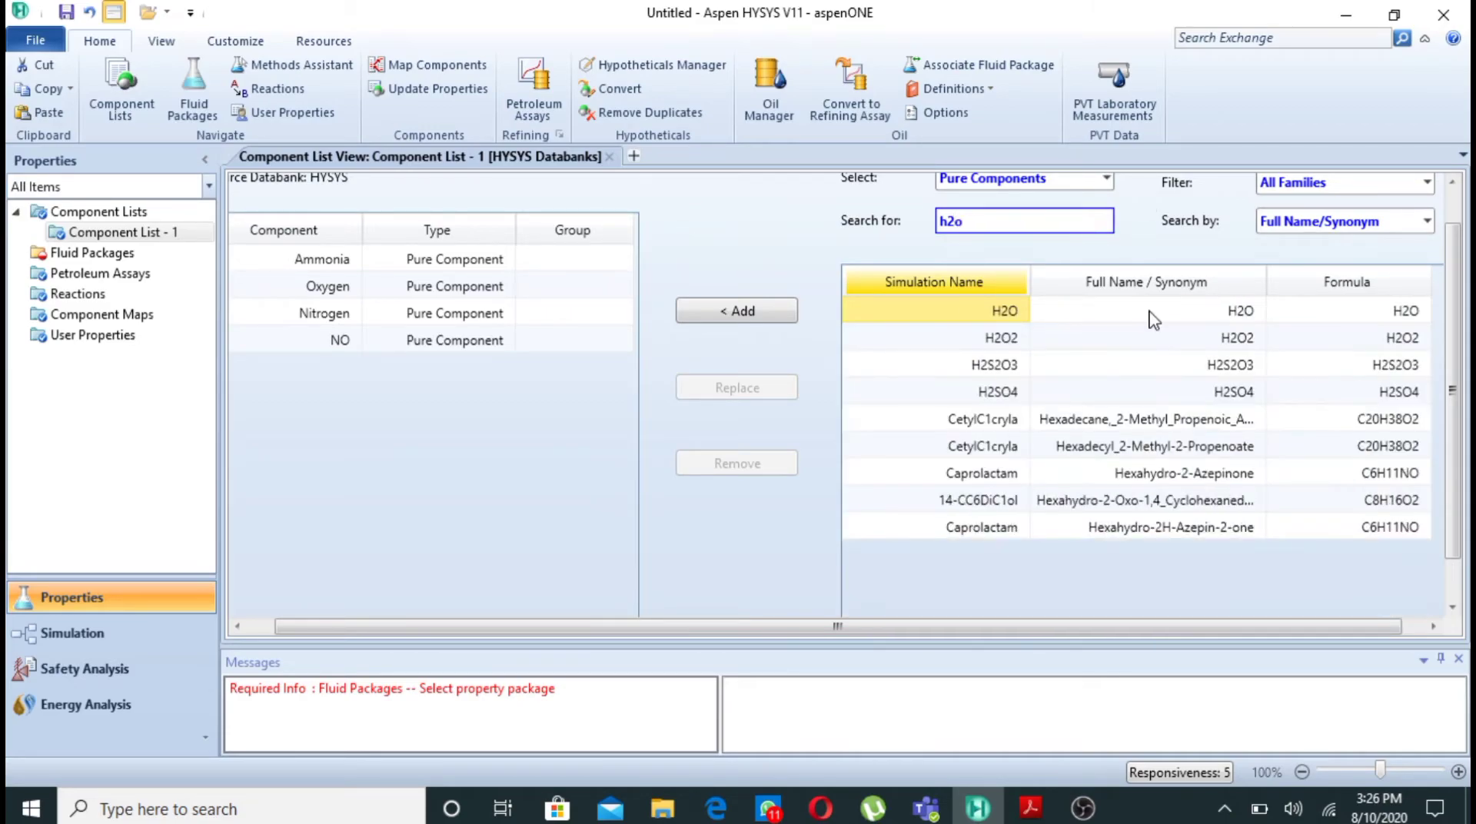
{"action": "left_click", "coordinate": [1003, 311]}
{"action": "double_click", "coordinate": [1003, 311]}
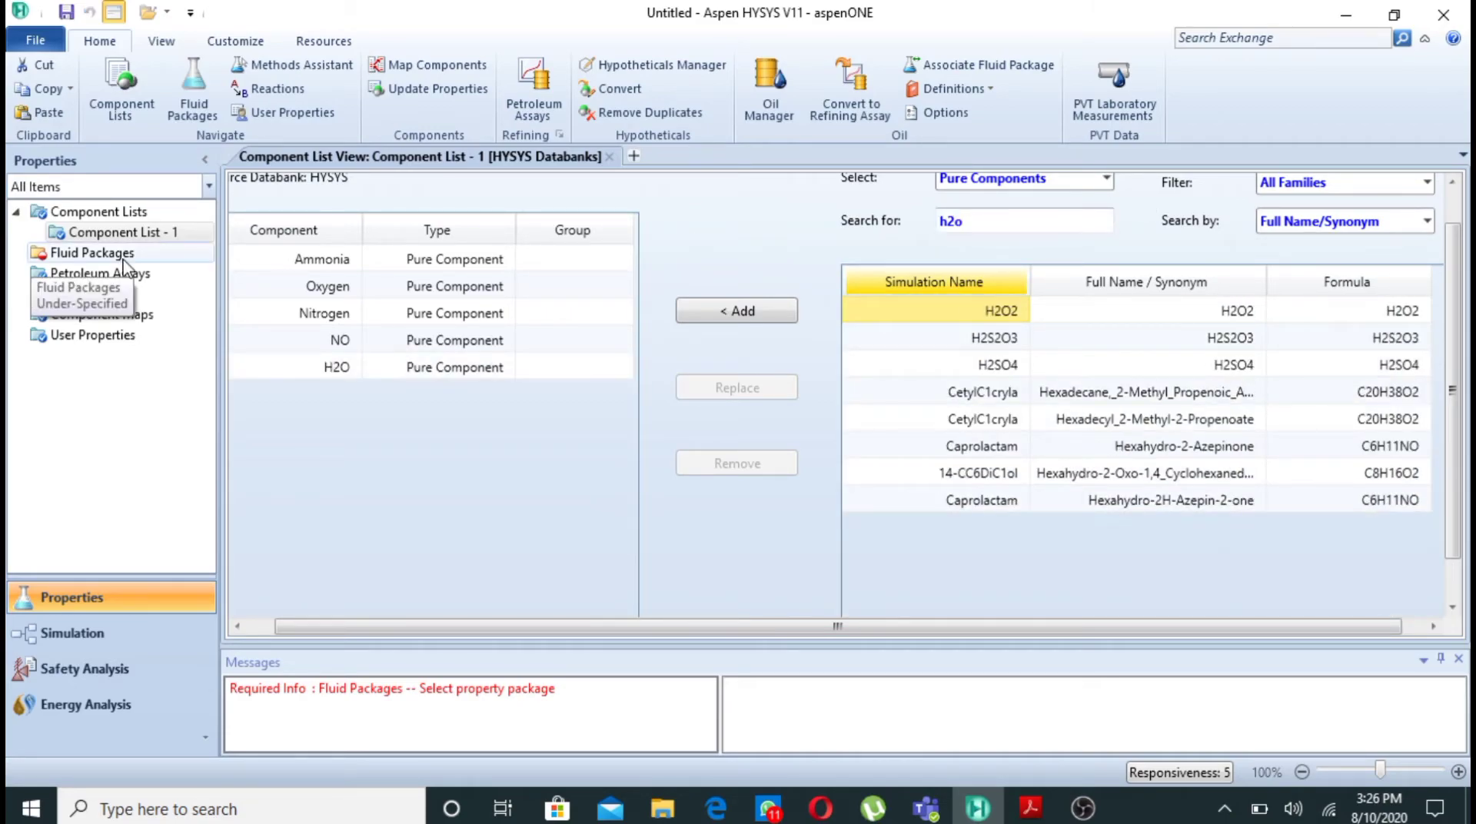
- Add a fluid package for the component list and choose Peng-Robinson as its property package
{"action": "left_click", "coordinate": [128, 254]}
{"action": "left_click", "coordinate": [299, 564]}
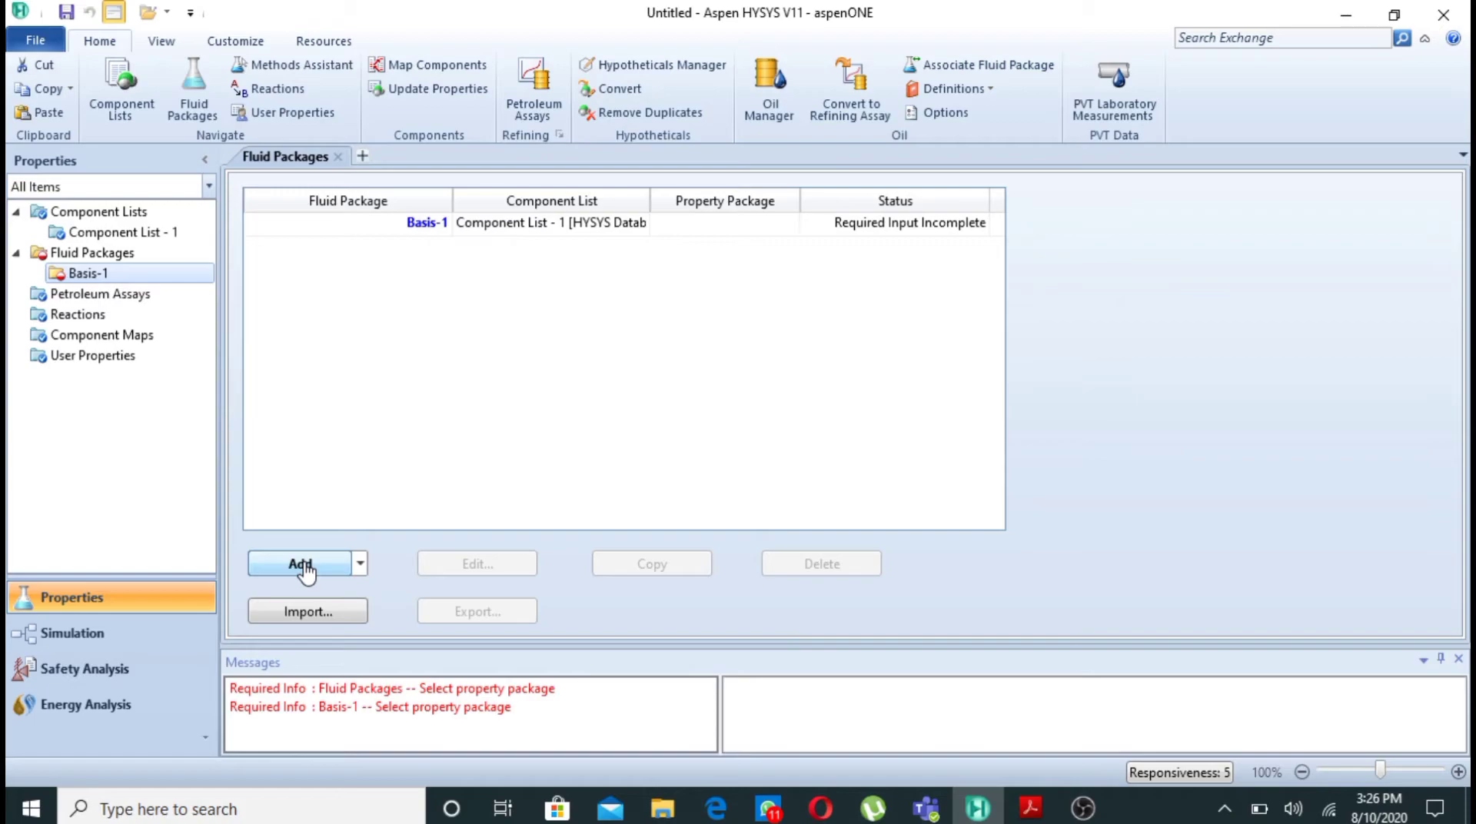
{"action": "left_click_drag", "start_coordinate": [456, 375], "coordinate": [455, 500]}
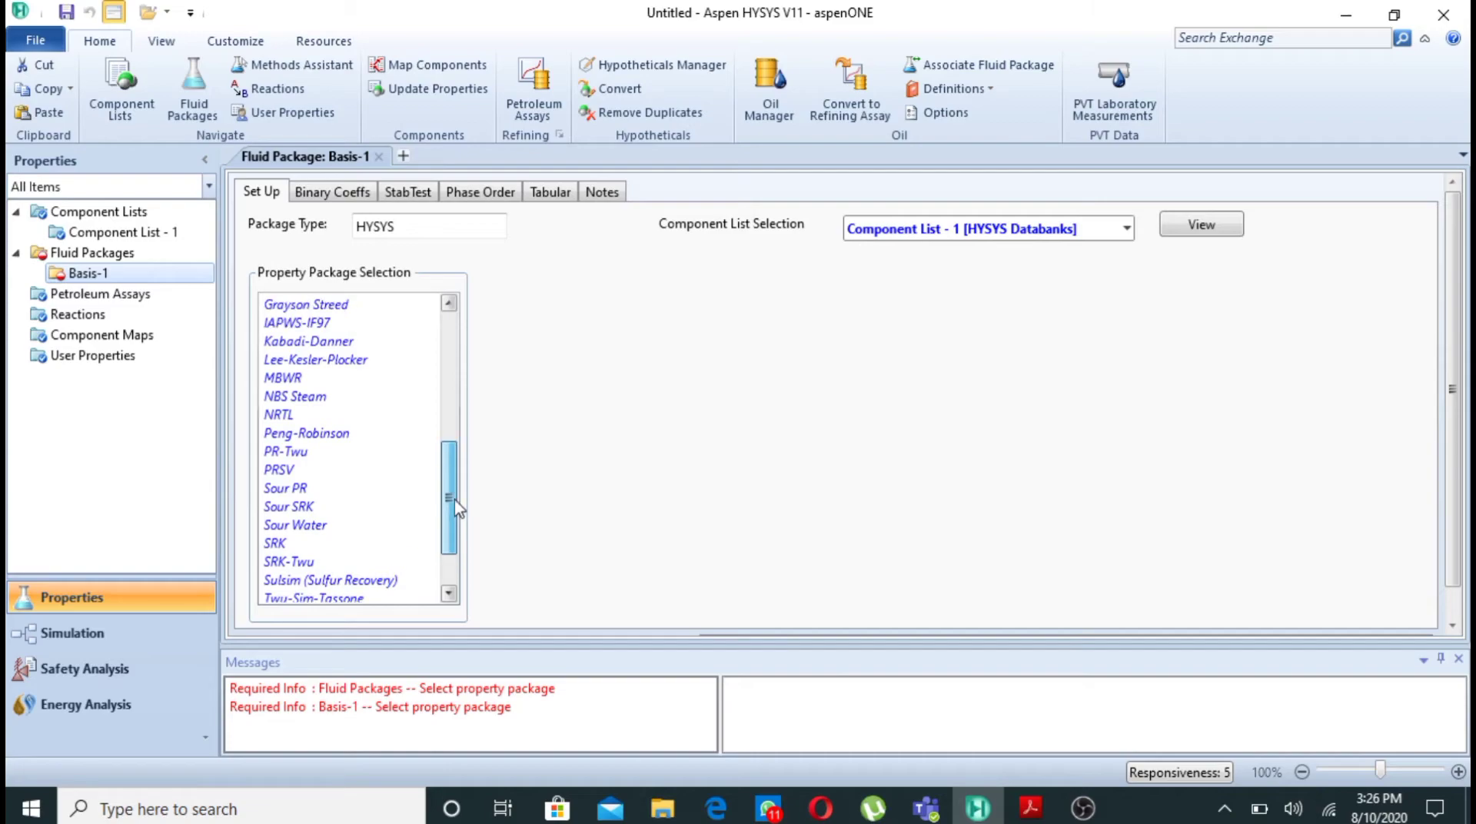
{"action": "left_click", "coordinate": [353, 433]}
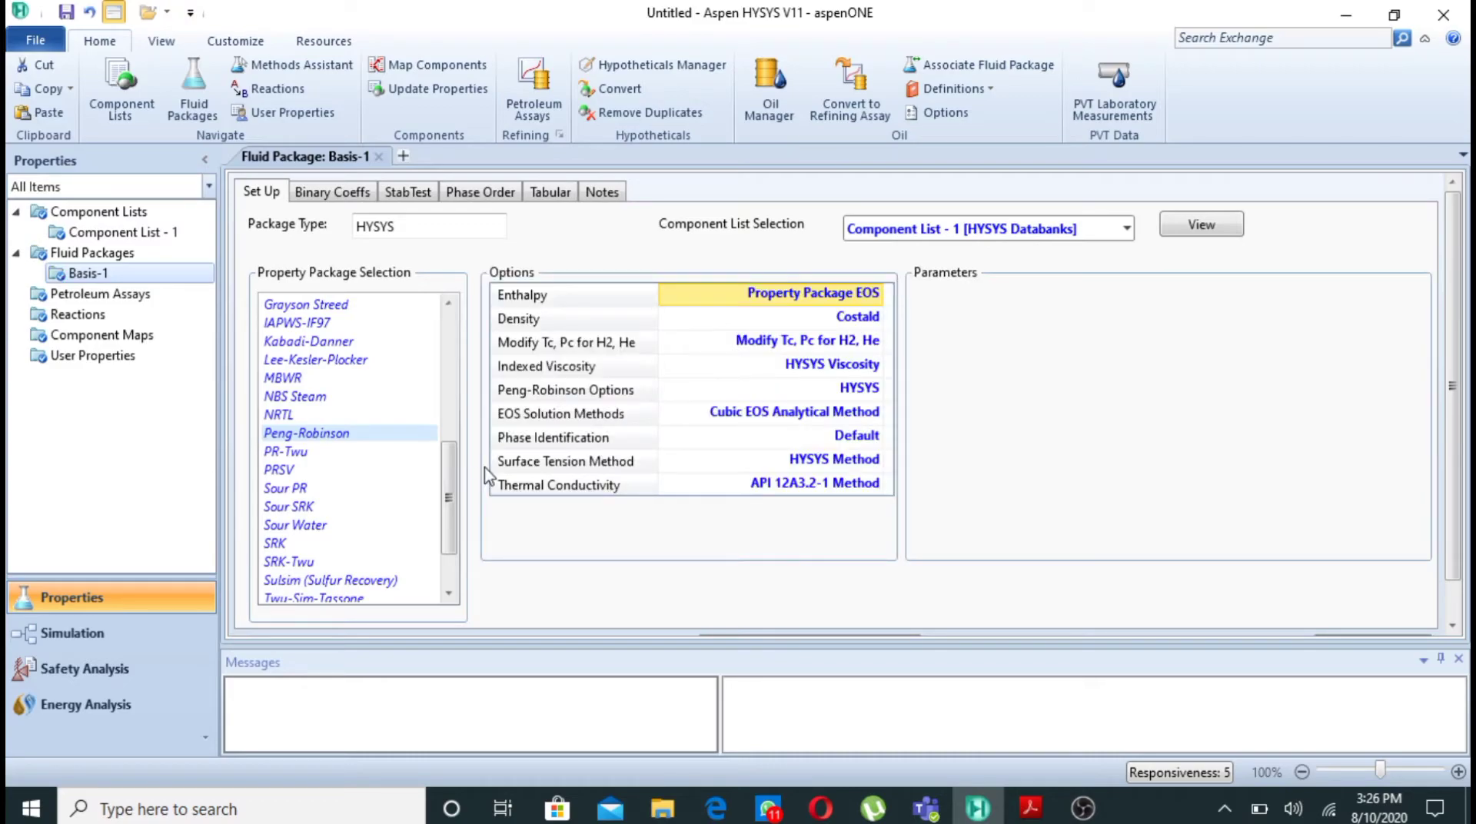
- Open the Reactions view, examine the reaction equation and Figure 3.7 in the Acrobat Reader PDF, and return to Aspen HYSYS
{"action": "left_click", "coordinate": [79, 316]}
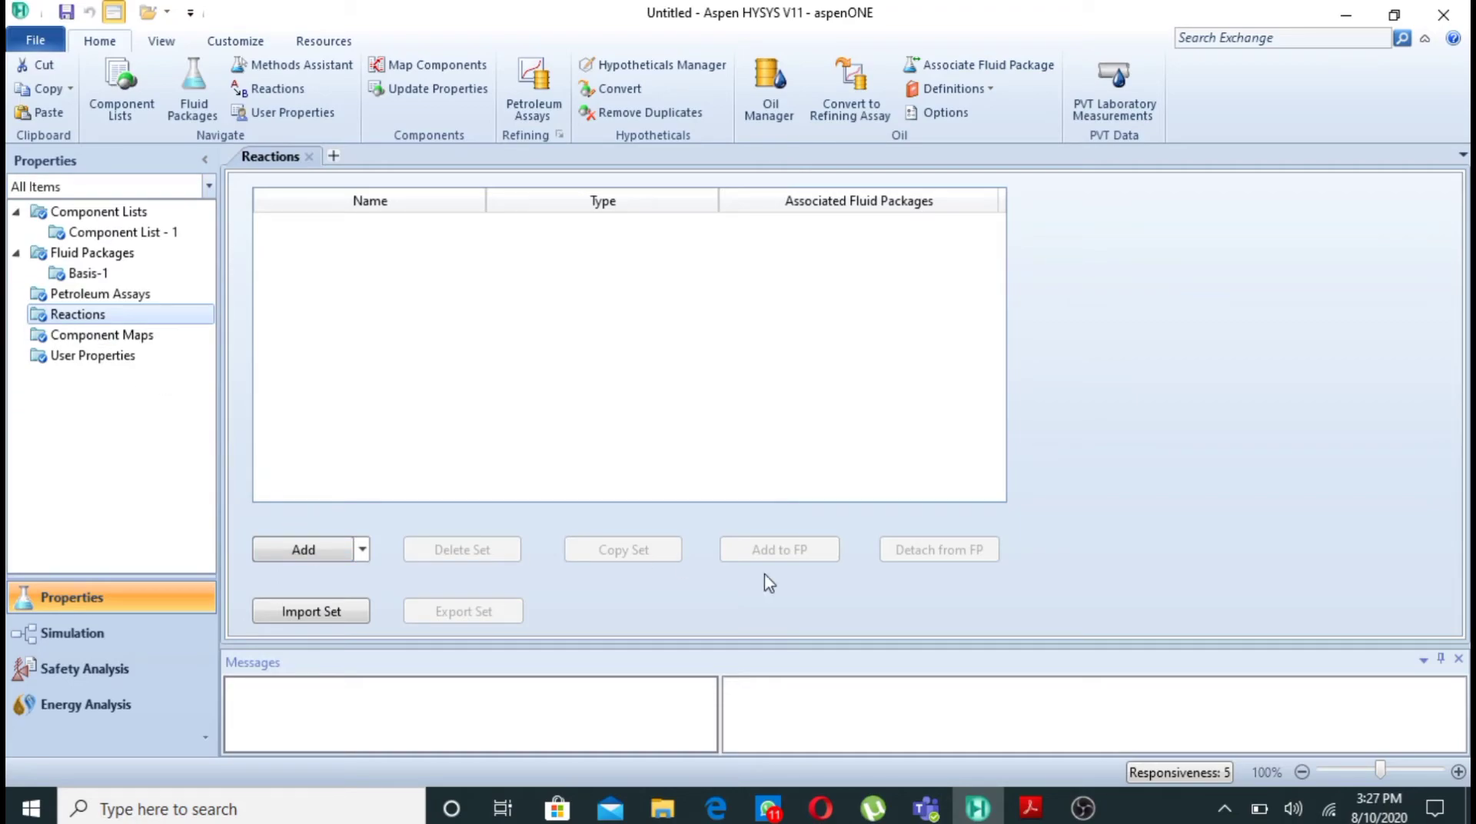
{"action": "left_click", "coordinate": [1031, 809]}
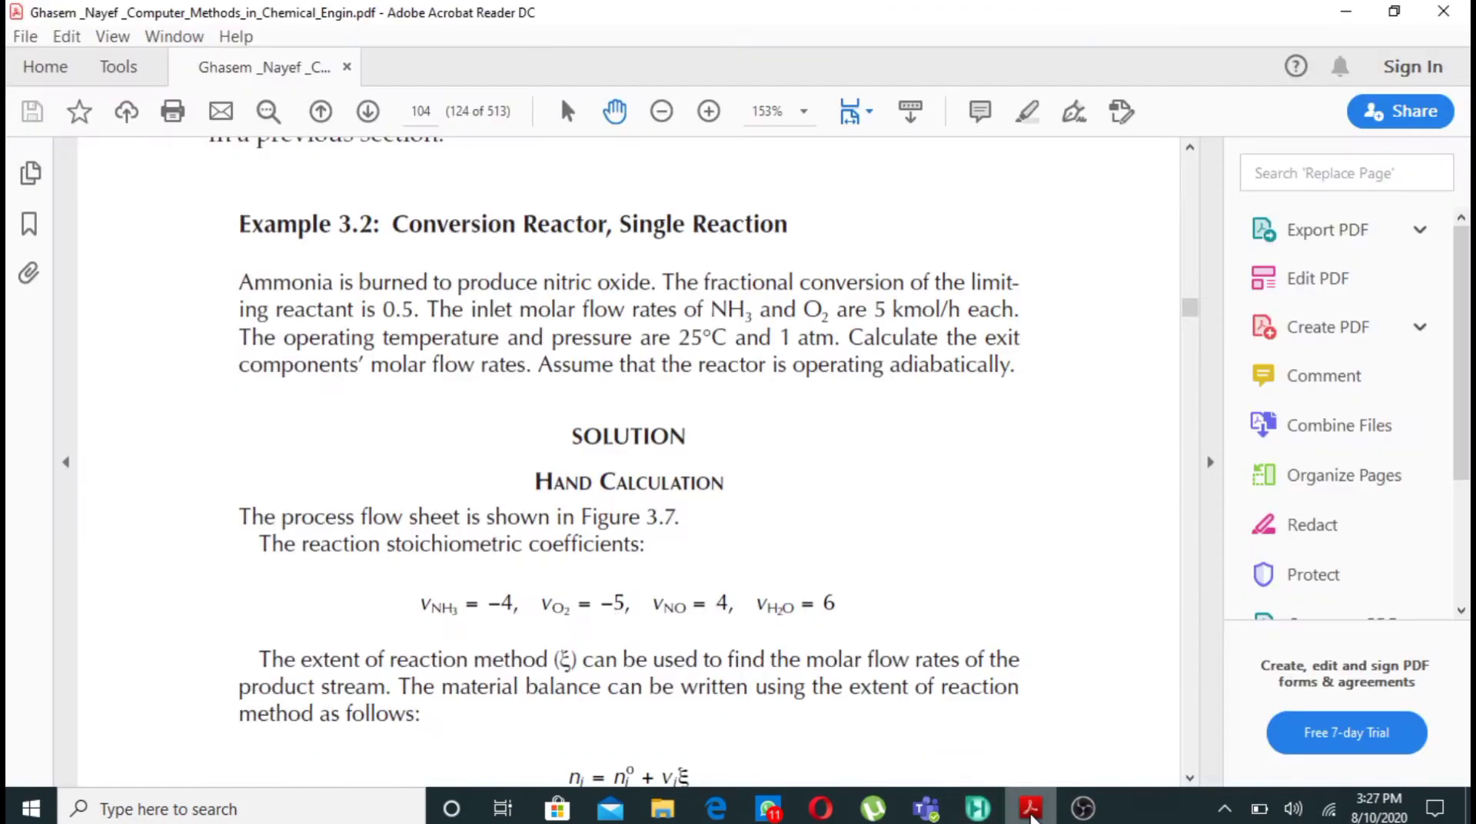
{"action": "scroll", "coordinate": [1053, 635], "scroll_direction": "down", "scroll_amount": 5}
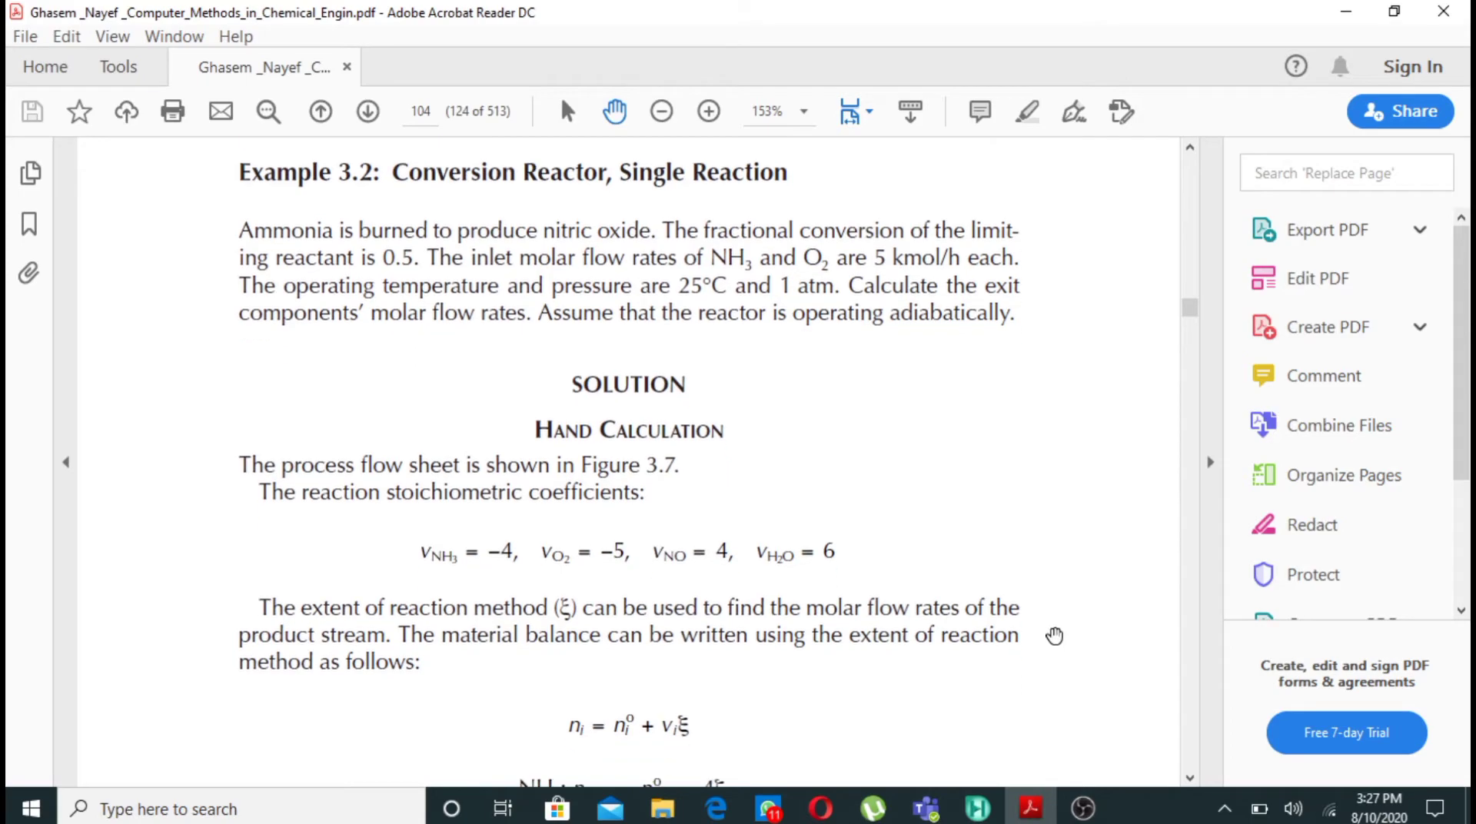
{"action": "scroll", "coordinate": [1054, 635], "scroll_direction": "down", "scroll_amount": 10}
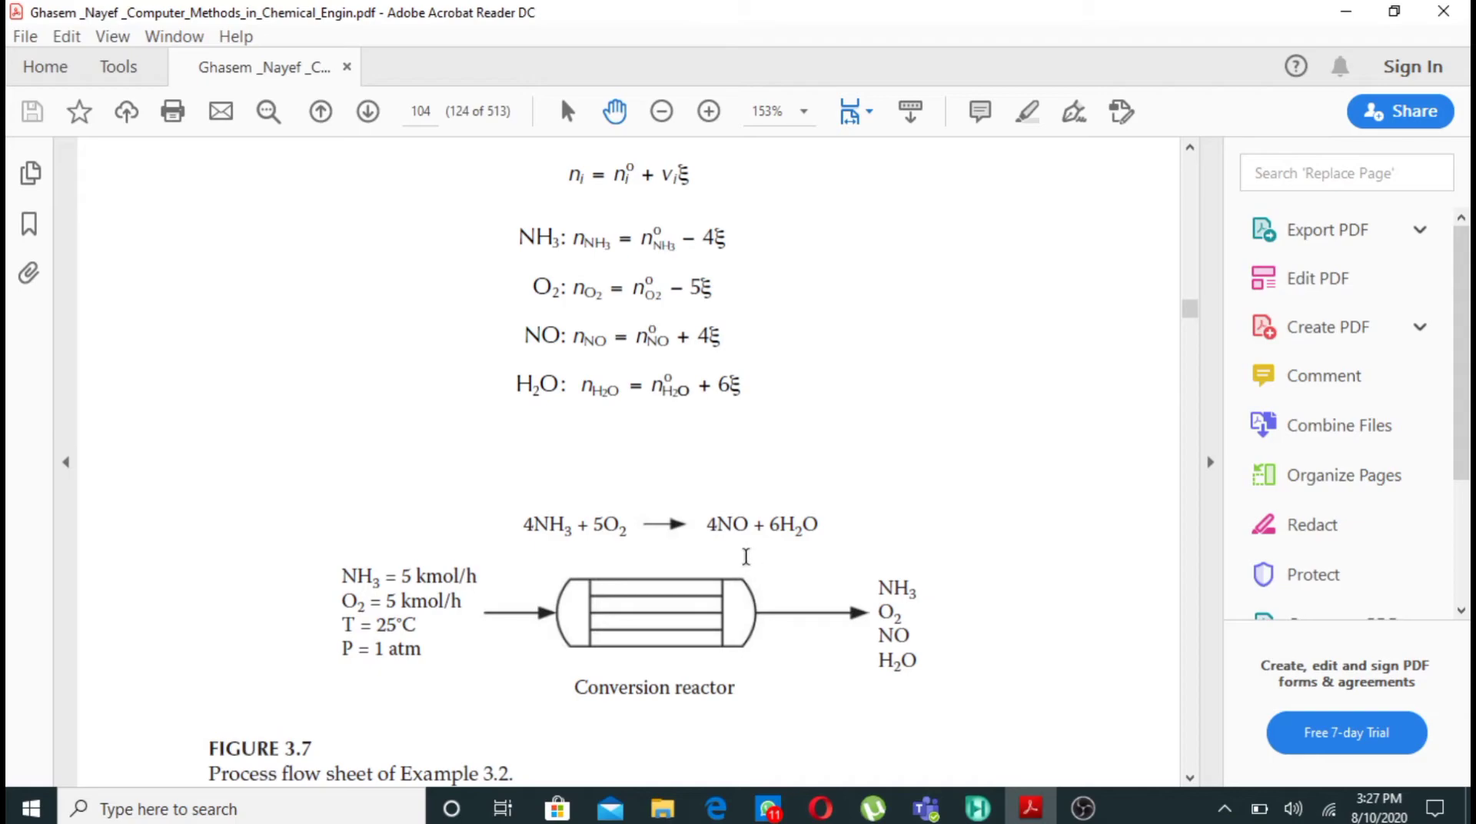
{"action": "mouse_move", "coordinate": [978, 816]}
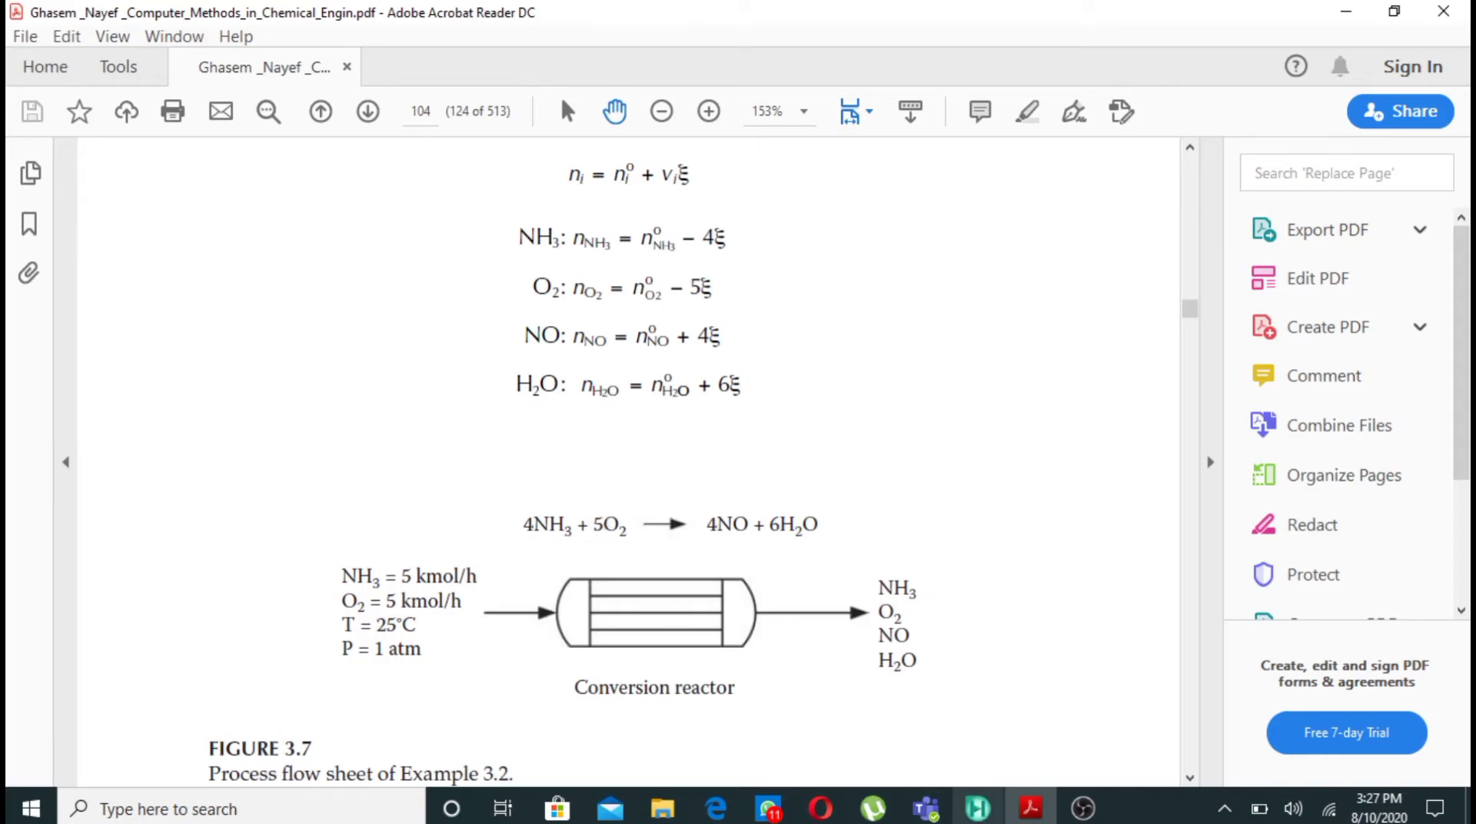
{"action": "left_click", "coordinate": [977, 819]}
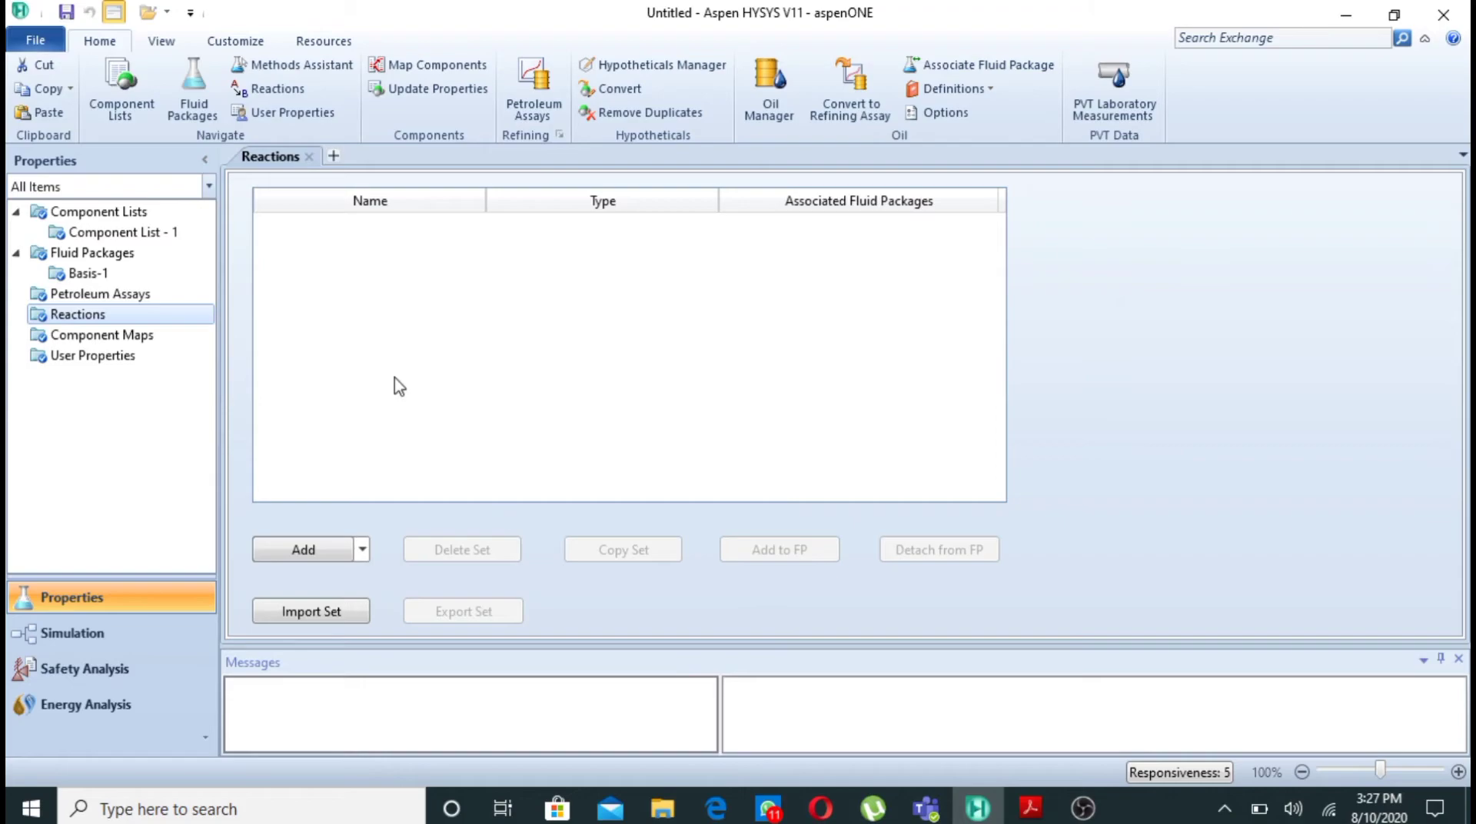
- Create a reaction set and add a Conversion reaction from the Hysys reactant source to it
{"action": "left_click", "coordinate": [333, 553]}
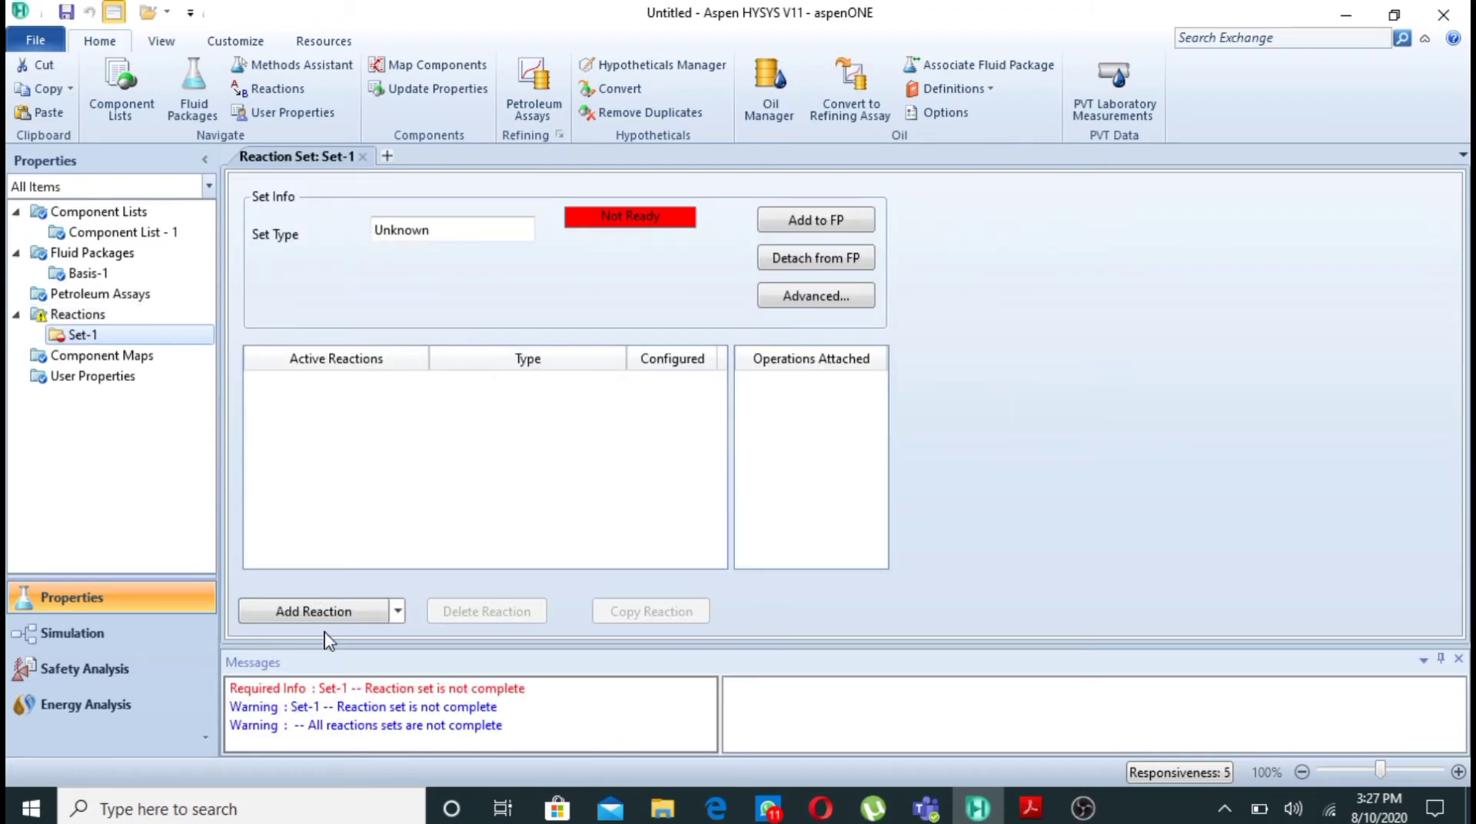
{"action": "left_click", "coordinate": [344, 619]}
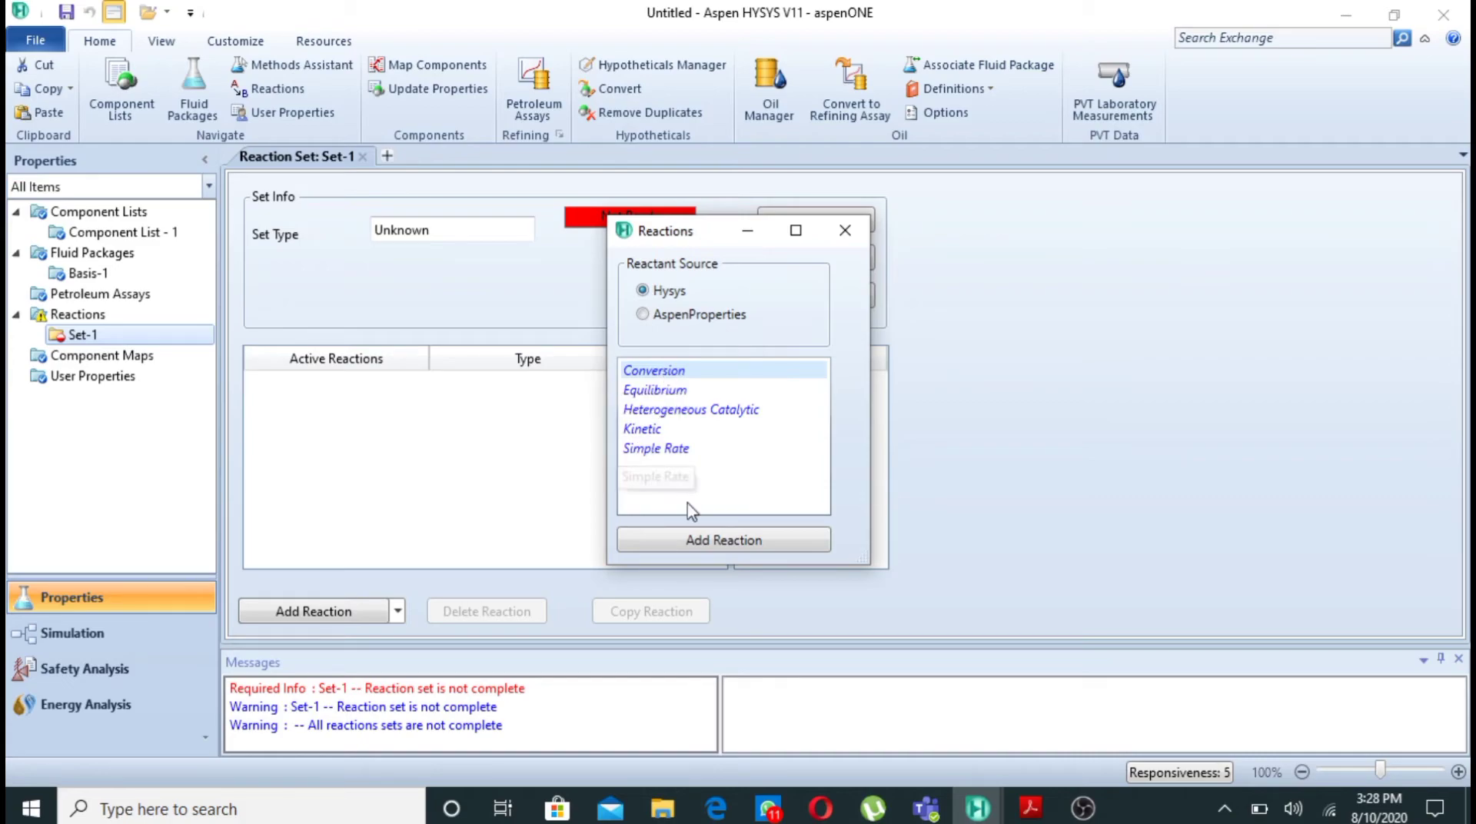
{"action": "left_click", "coordinate": [711, 542]}
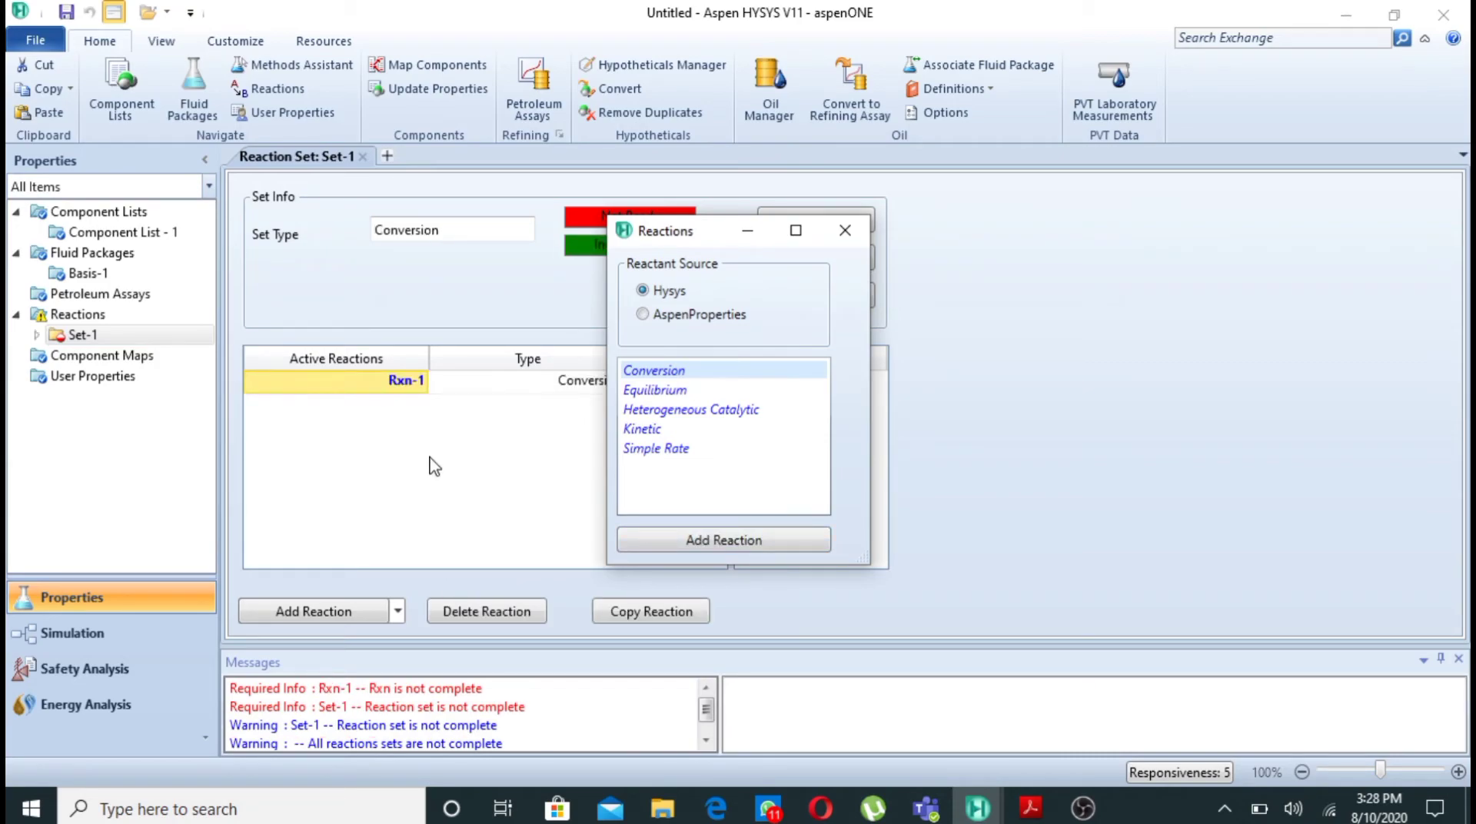
{"action": "left_click", "coordinate": [850, 229]}
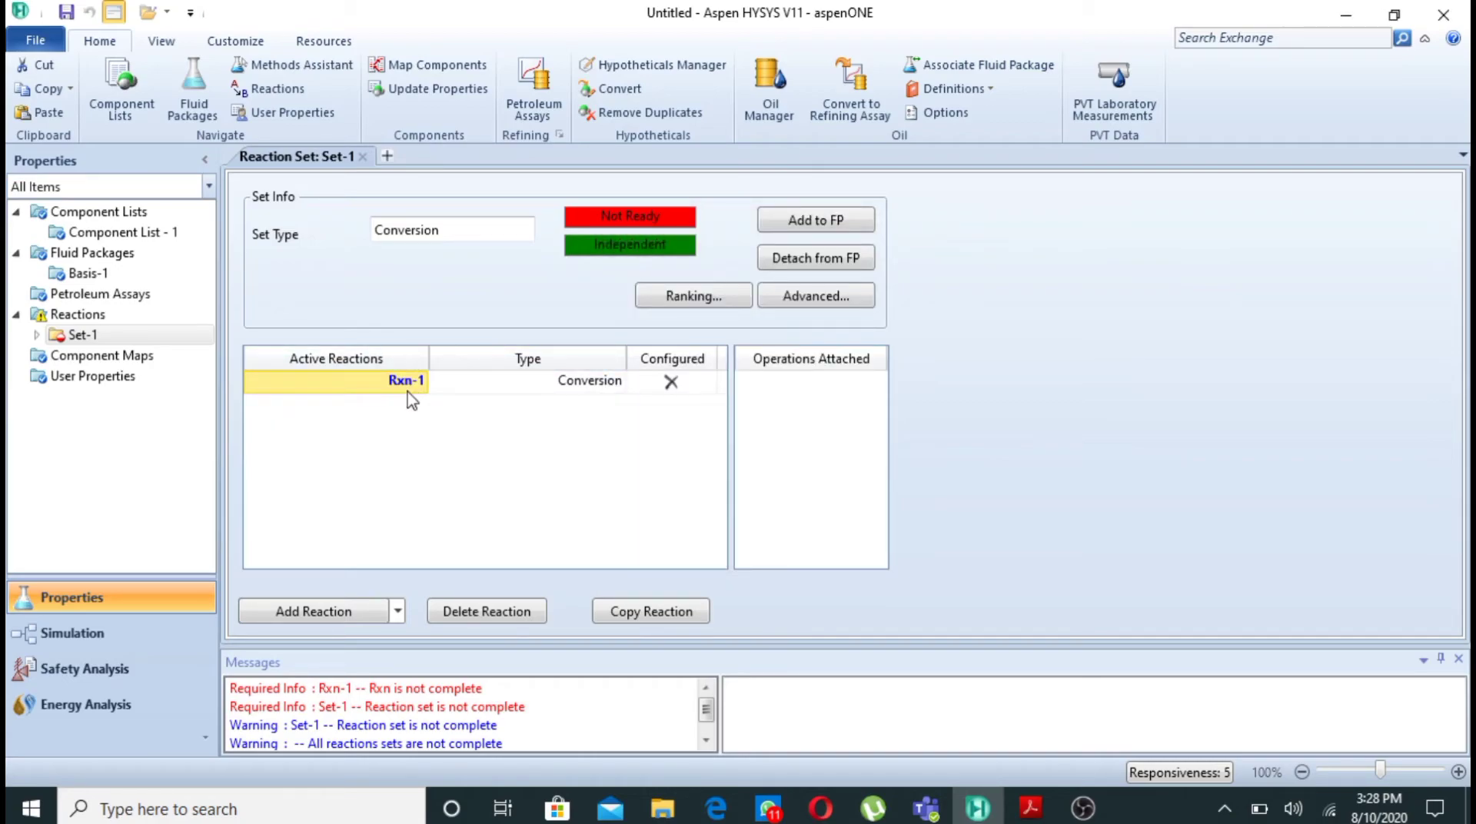
- Open reaction Rxn-1 and add Ammonia, Oxygen, NO and H2O as its stoichiometry components
{"action": "double_click", "coordinate": [411, 384]}
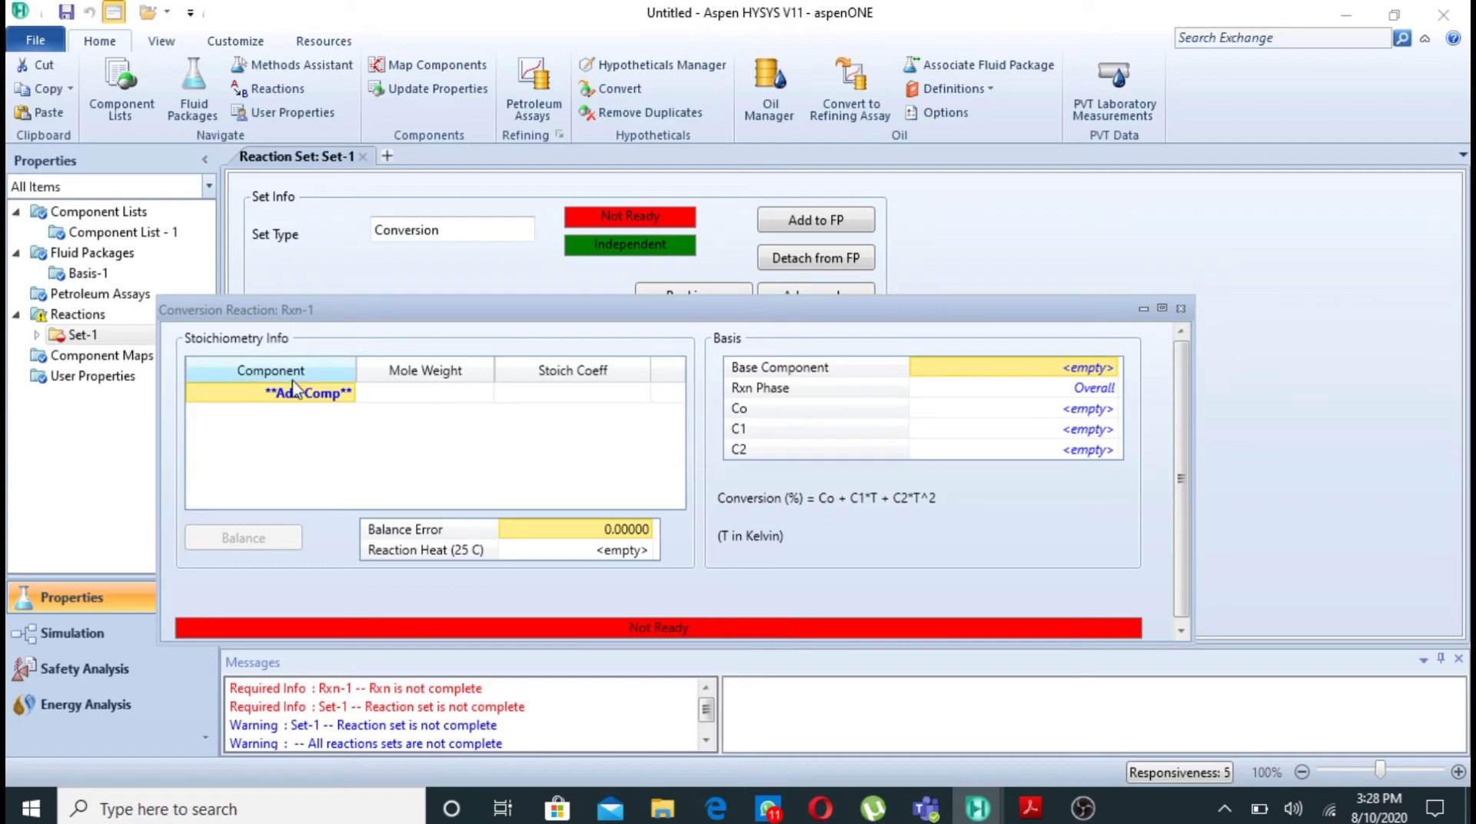
{"action": "left_click", "coordinate": [348, 393]}
{"action": "left_click", "coordinate": [350, 393]}
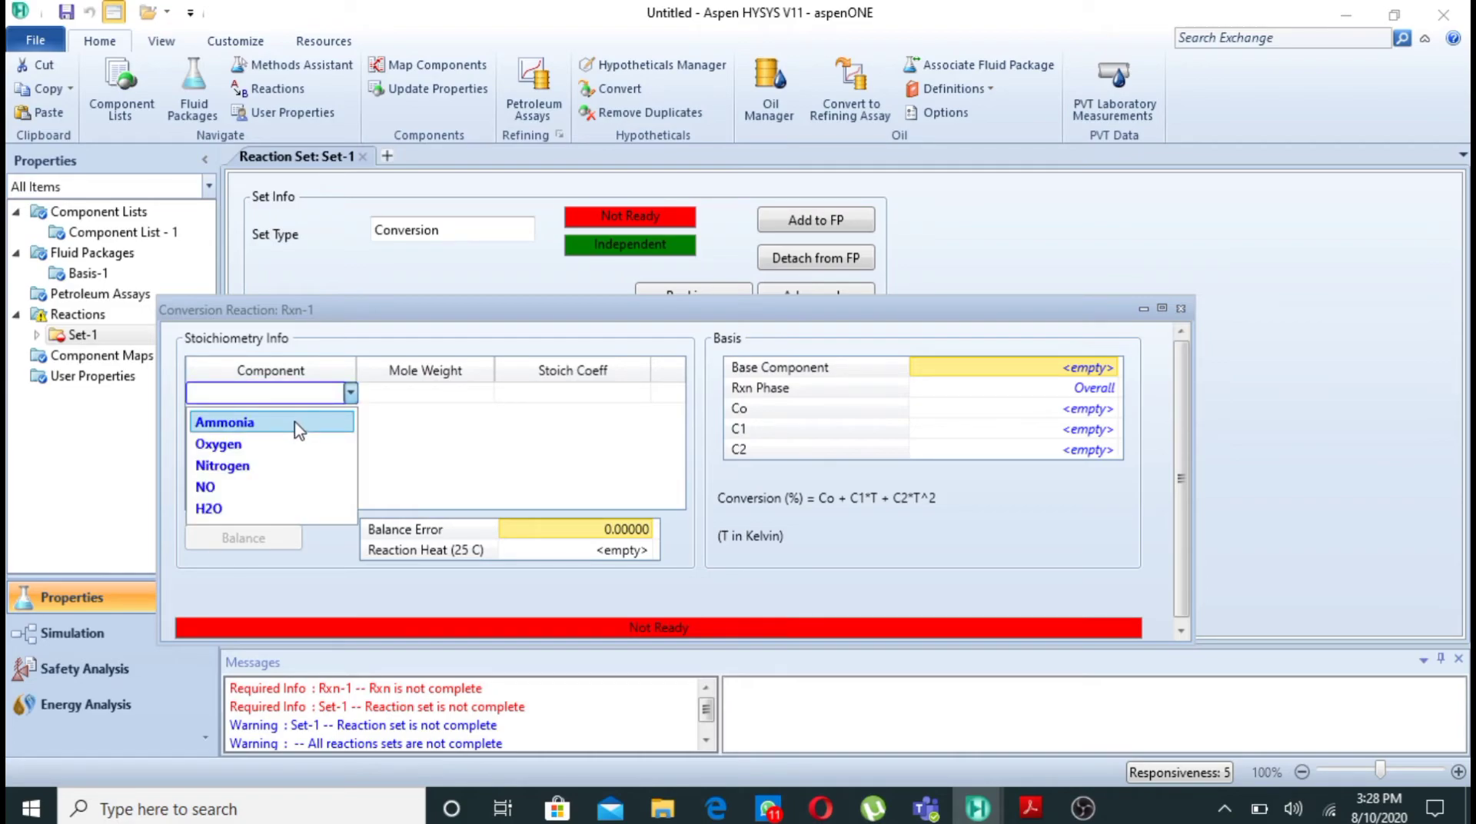
{"action": "left_click", "coordinate": [298, 429]}
{"action": "left_click", "coordinate": [350, 415]}
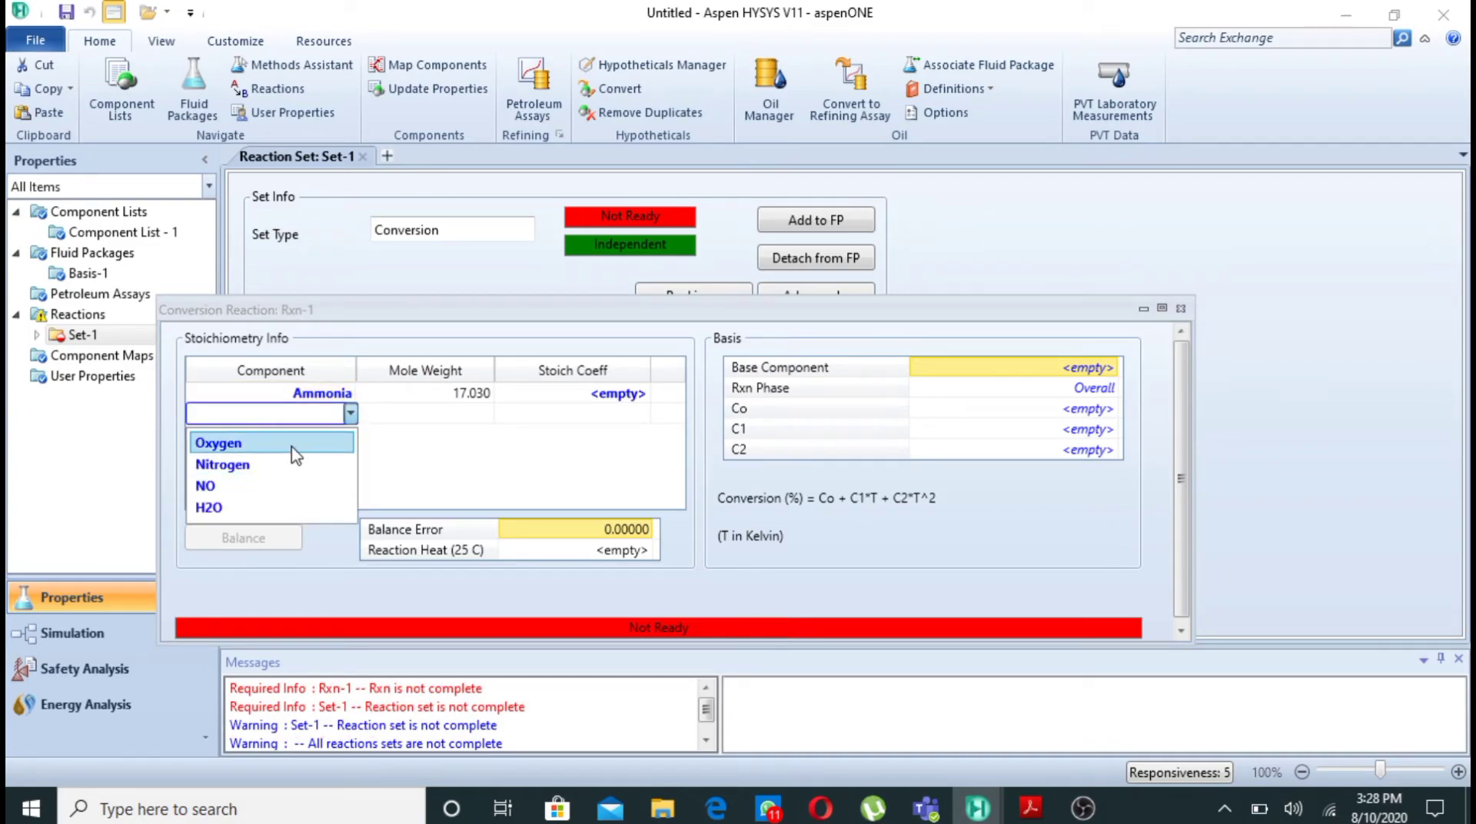
{"action": "left_click", "coordinate": [292, 446]}
{"action": "left_click", "coordinate": [350, 435]}
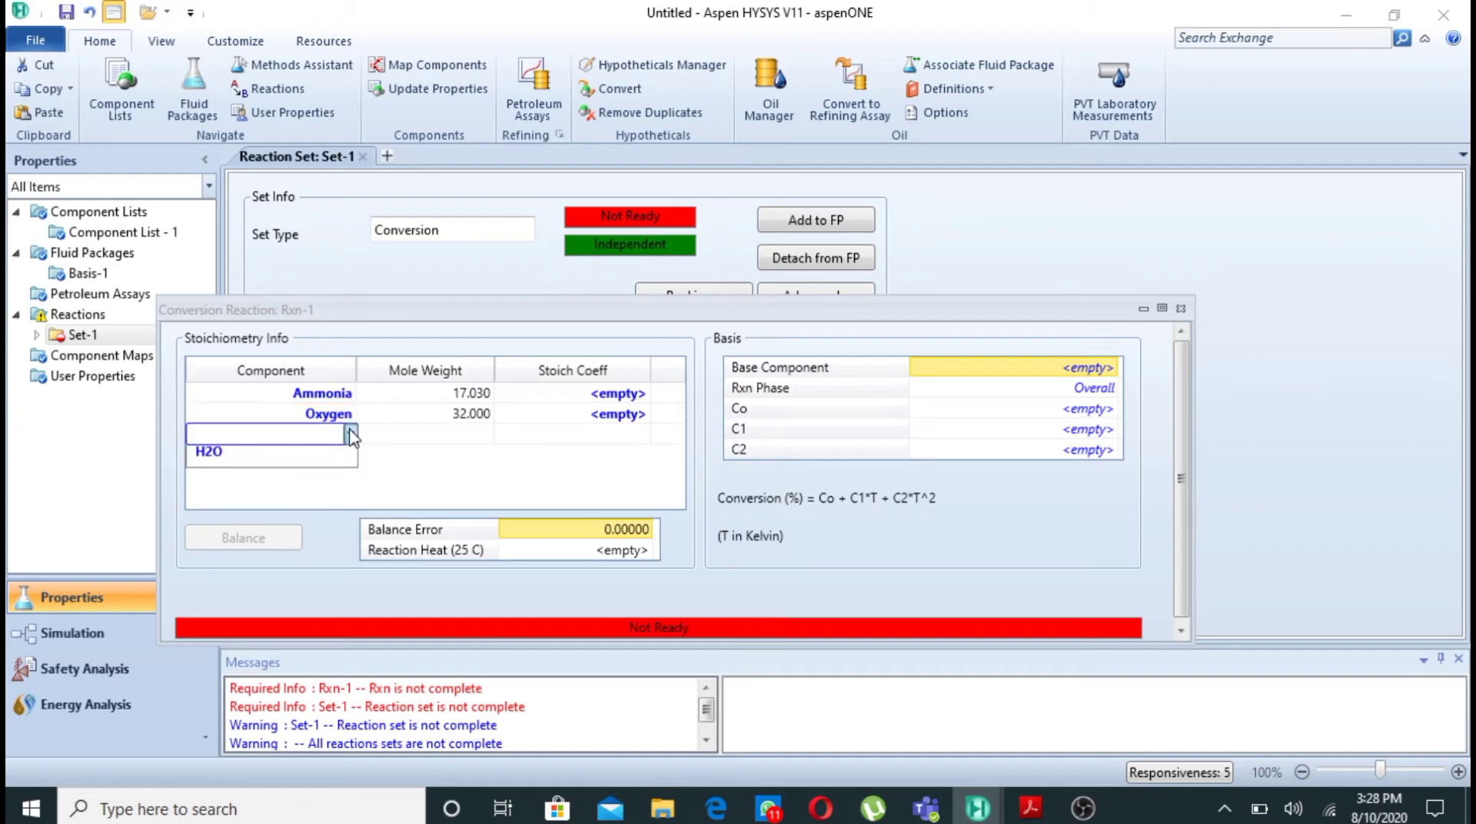
{"action": "left_click", "coordinate": [287, 490]}
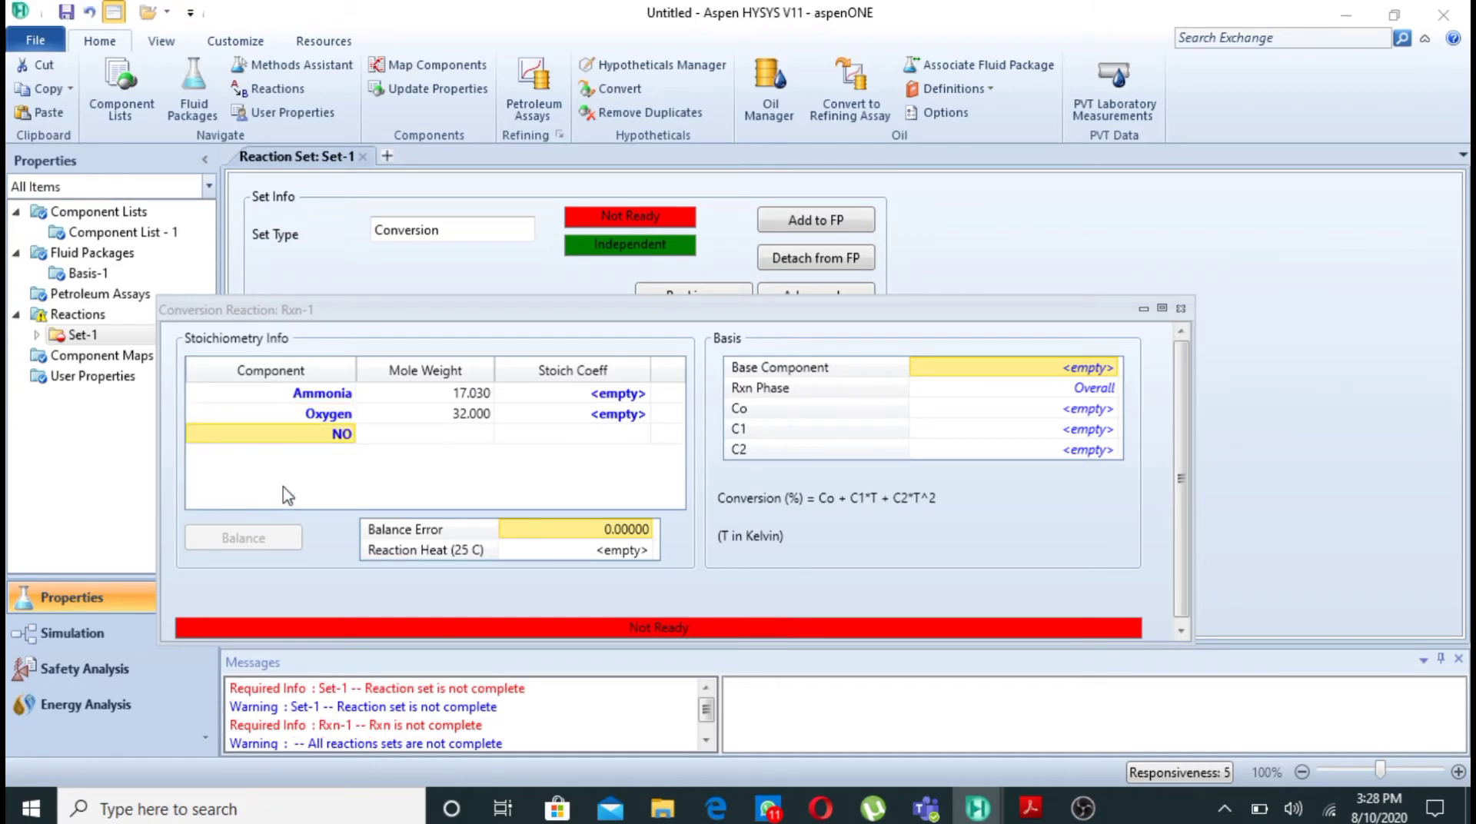
{"action": "left_click", "coordinate": [351, 455]}
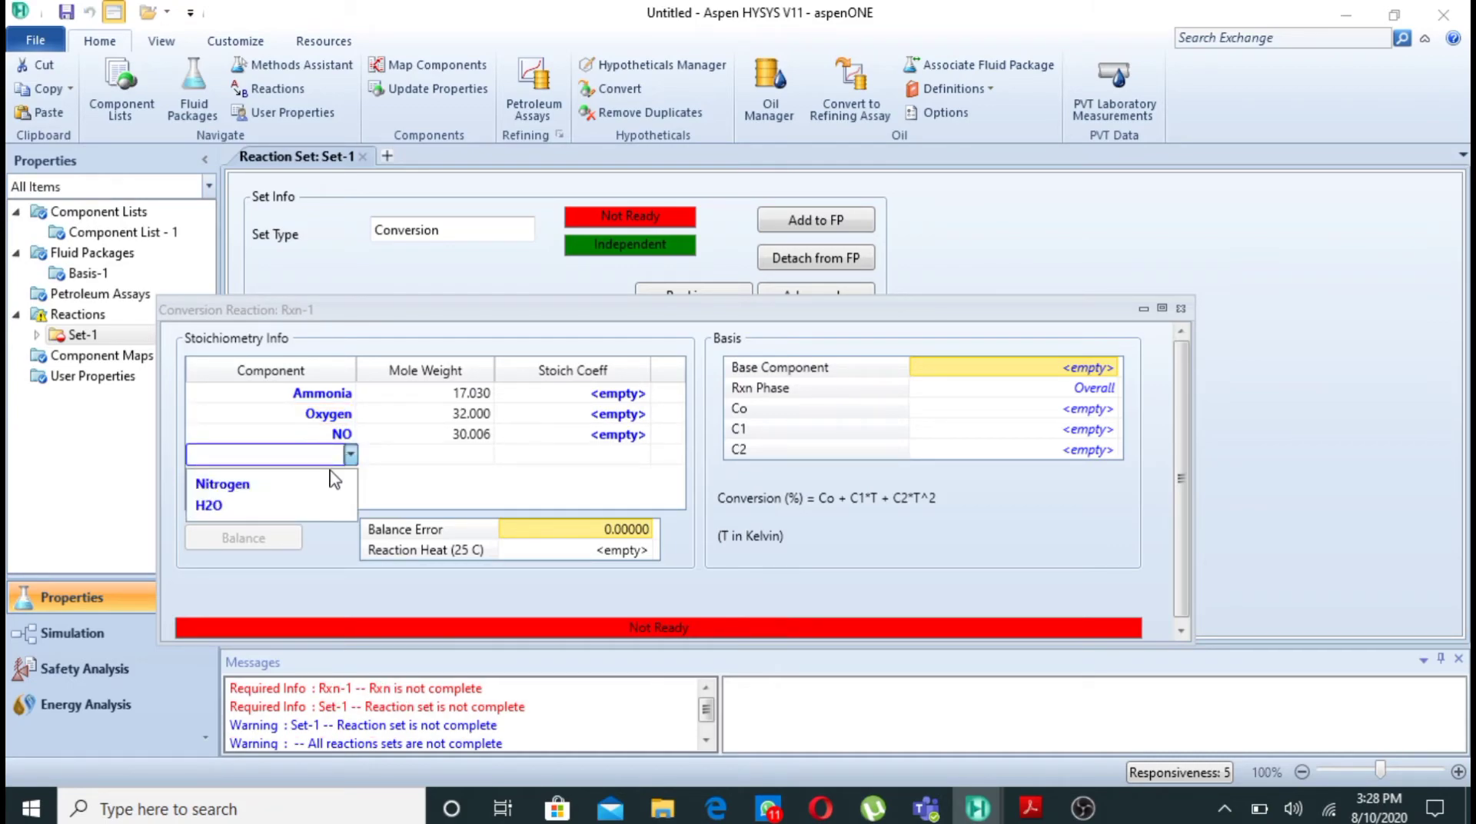
{"action": "left_click", "coordinate": [338, 504]}
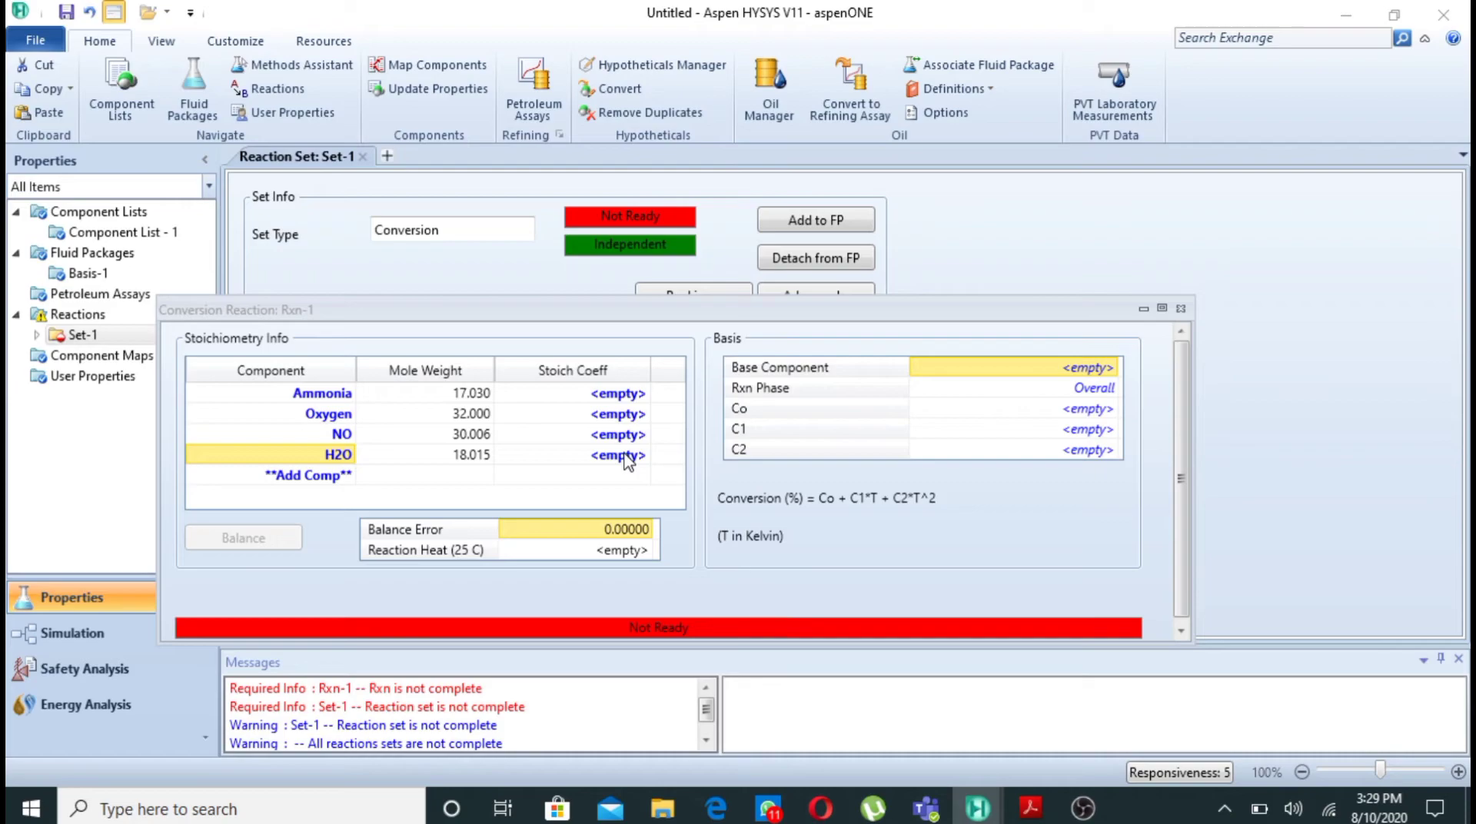
- Set the stoichiometric coefficients to -4 for Ammonia, -5 for Oxygen, 4 for NO and 6 for H2O
{"action": "left_click", "coordinate": [629, 395]}
{"action": "type", "text": "-"}
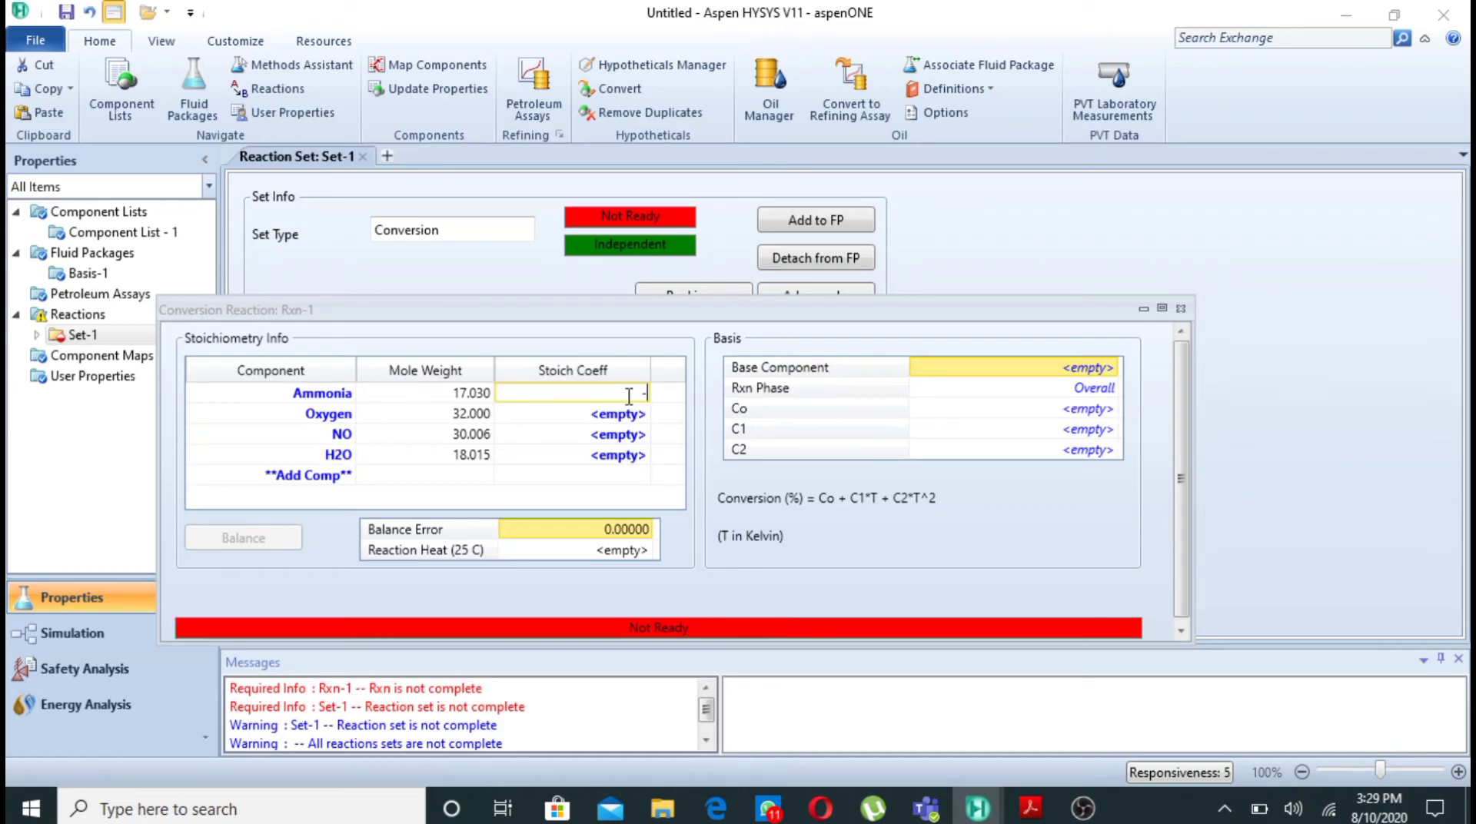
{"action": "type", "text": "4"}
{"action": "key", "text": "Return"}
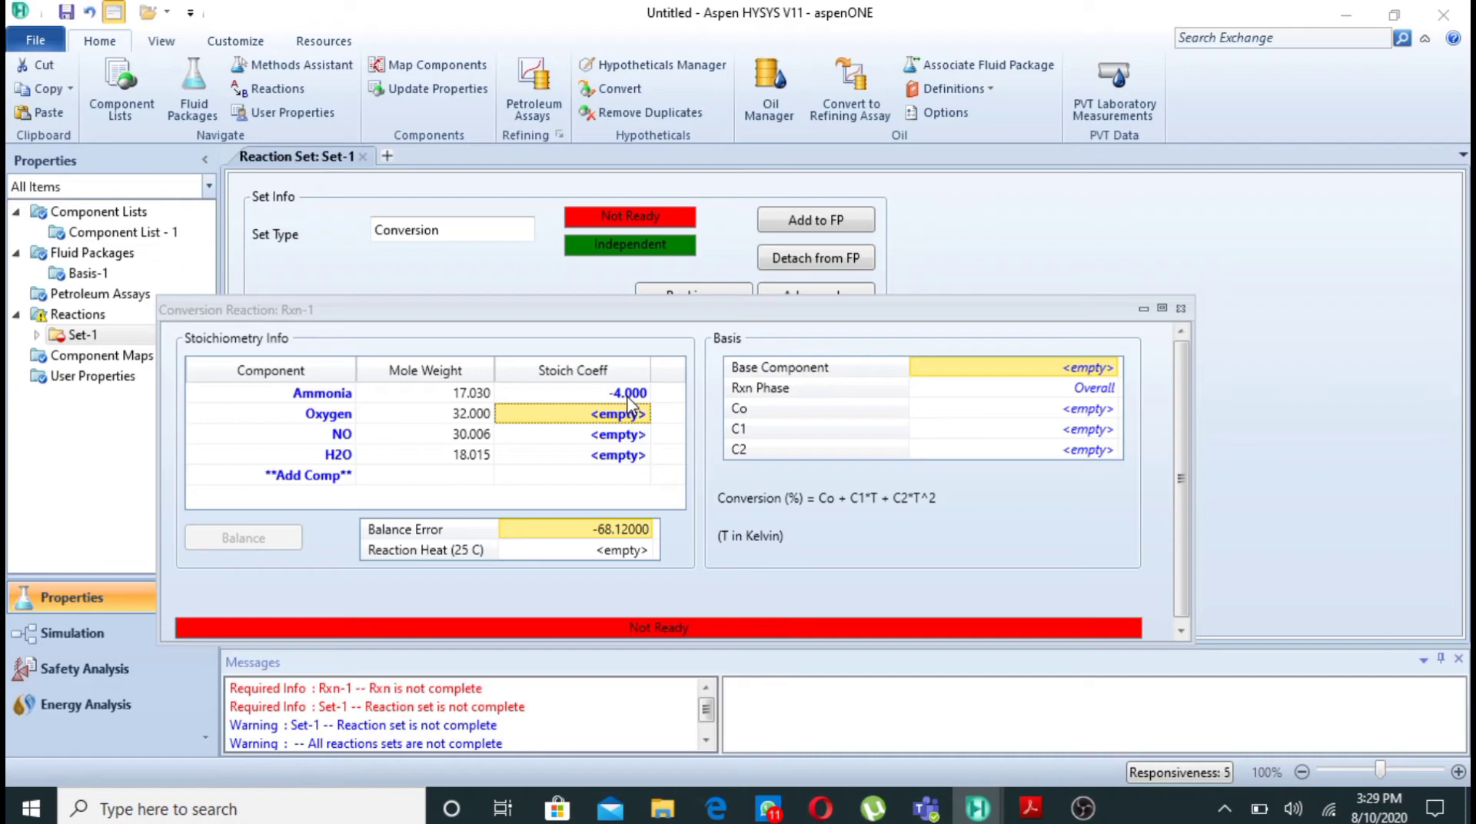
{"action": "type", "text": "-5"}
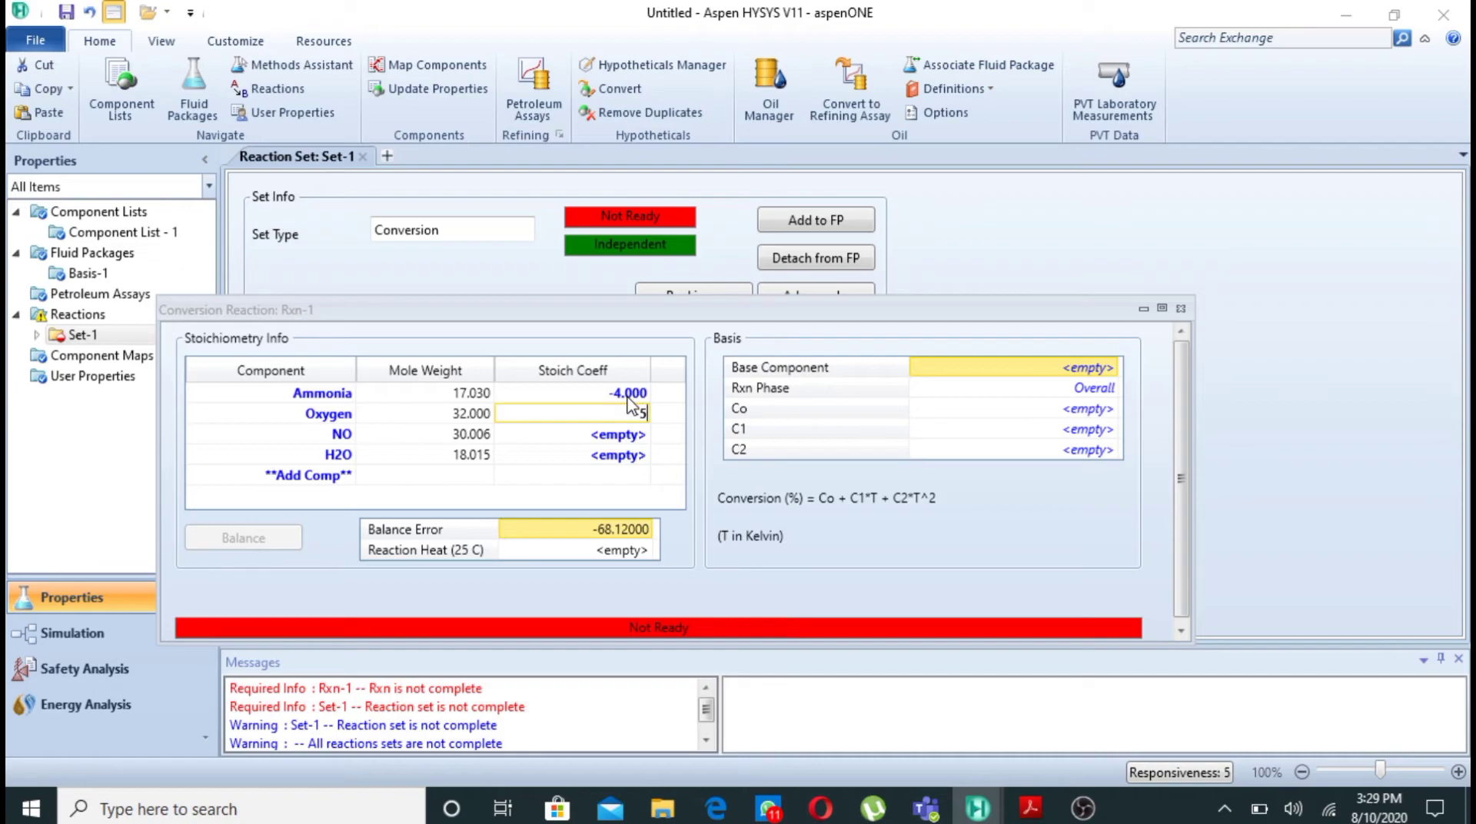
{"action": "key", "text": "Return"}
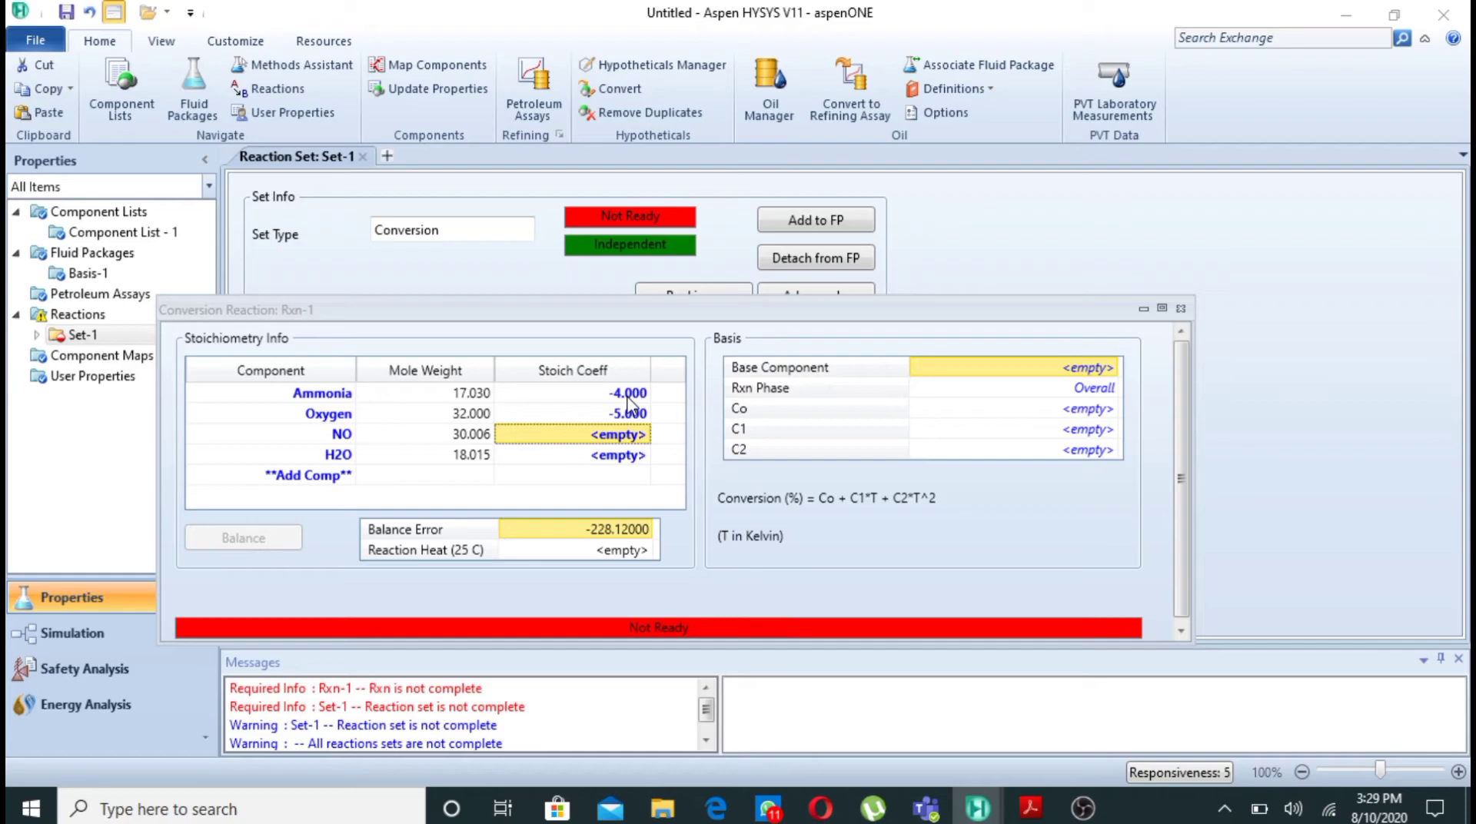
{"action": "type", "text": "4"}
{"action": "key", "text": "Return"}
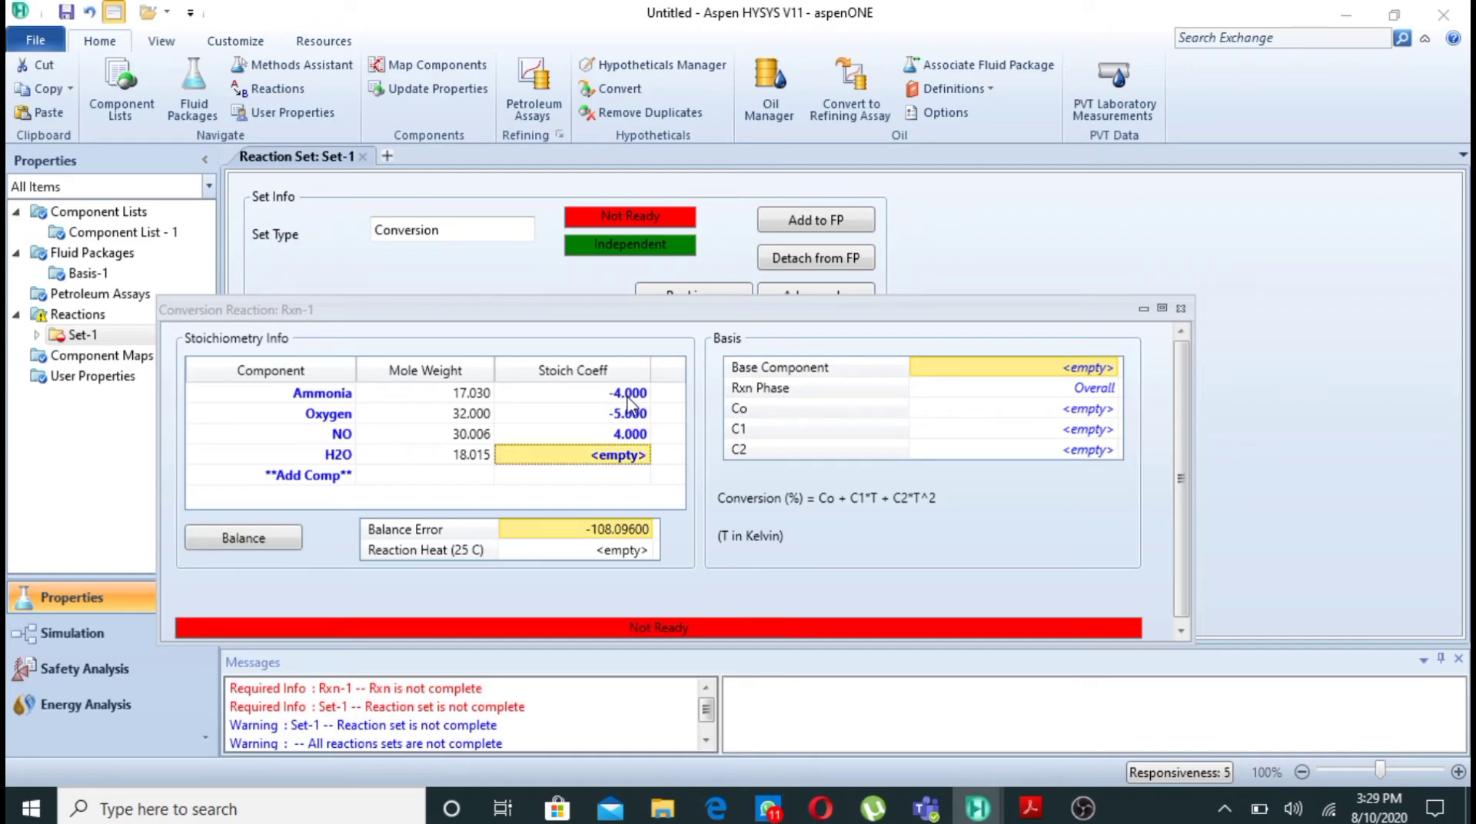
{"action": "type", "text": "6"}
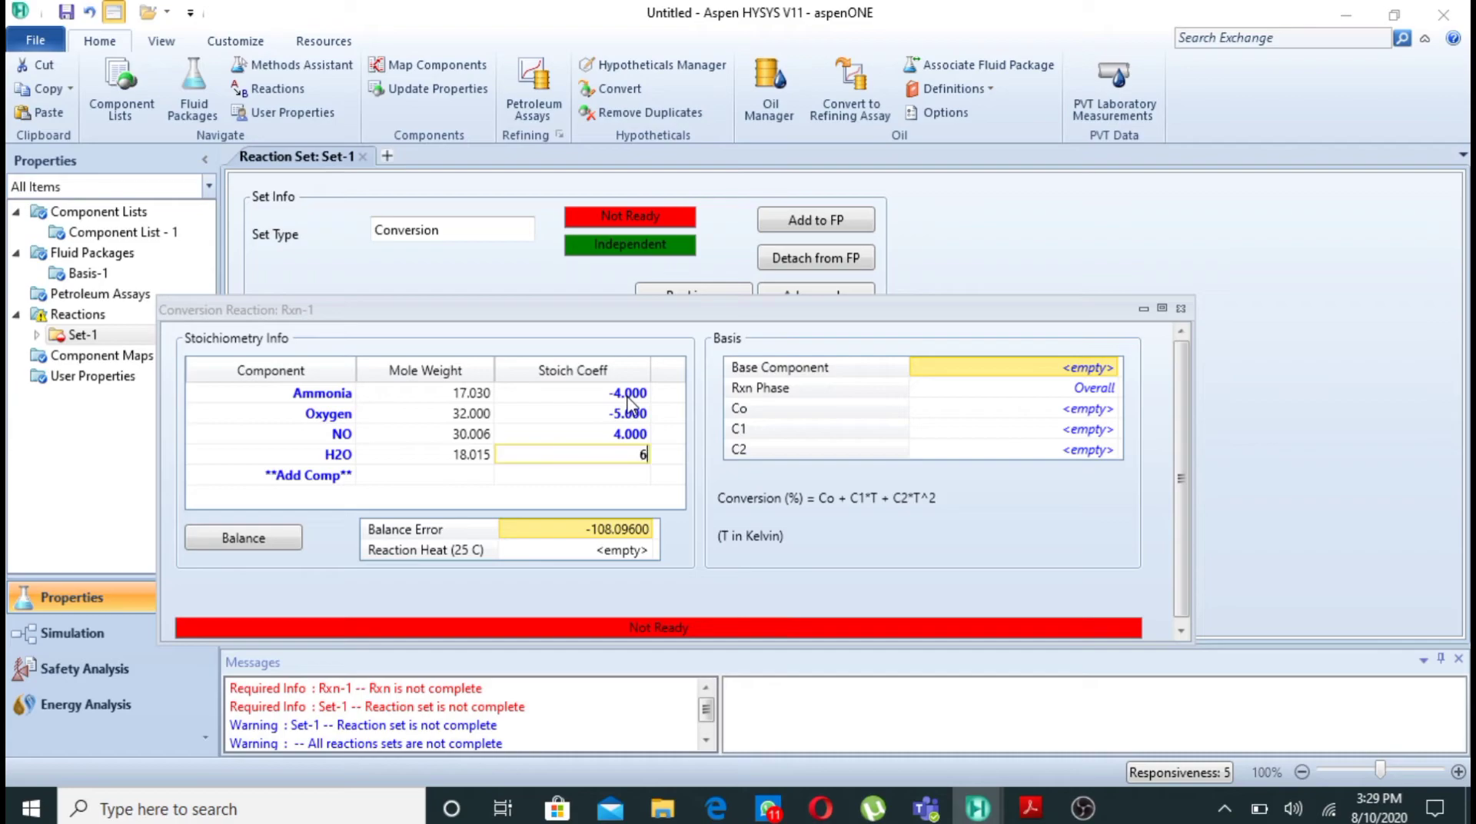
{"action": "key", "text": "Return"}
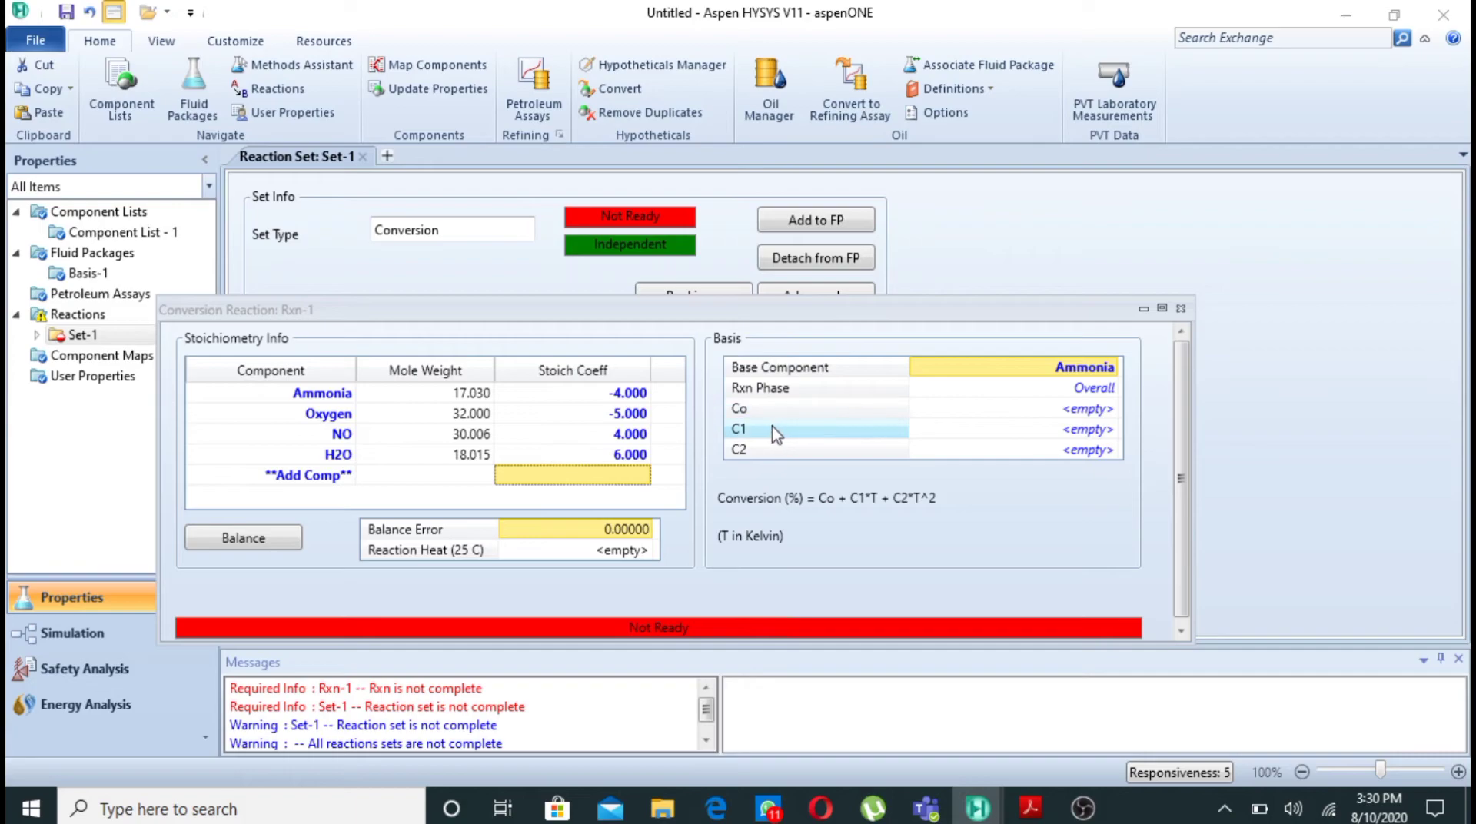
- Set the conversion constant Co of Rxn-1 to 50 and close the reaction window
{"action": "left_click", "coordinate": [1088, 408]}
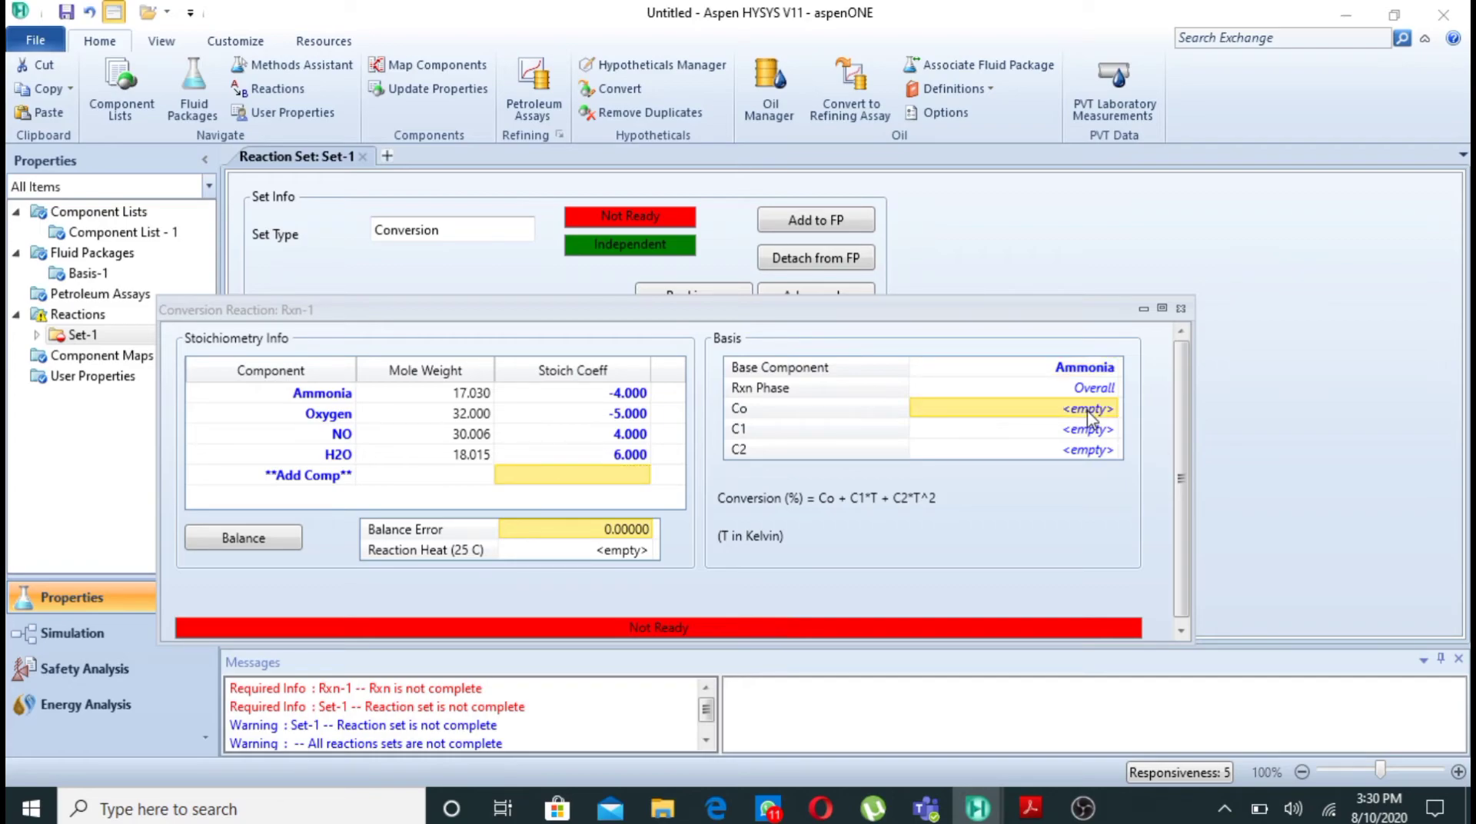
{"action": "type", "text": "50"}
{"action": "key", "text": "Return"}
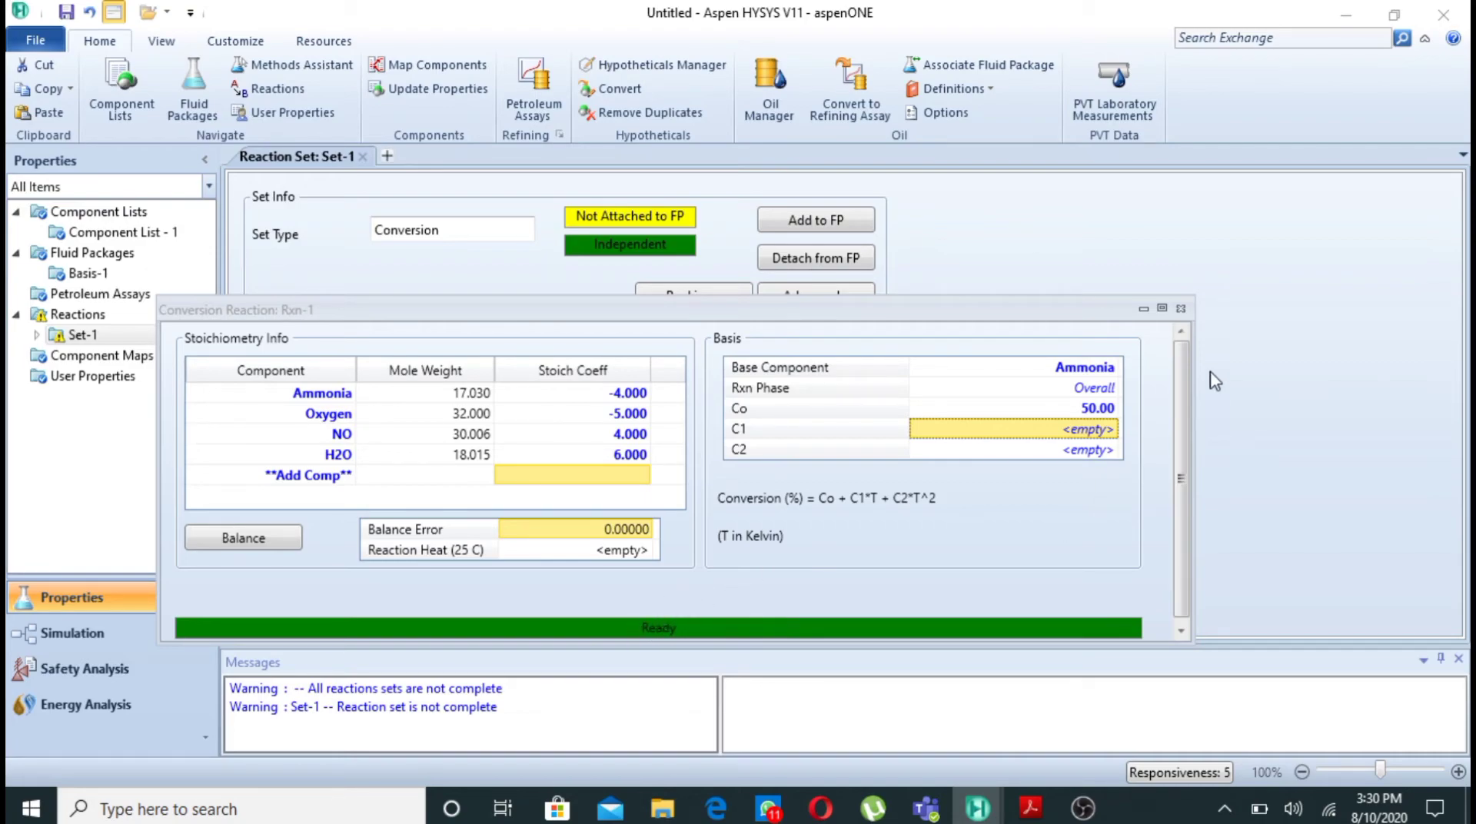
{"action": "left_click", "coordinate": [1180, 308]}
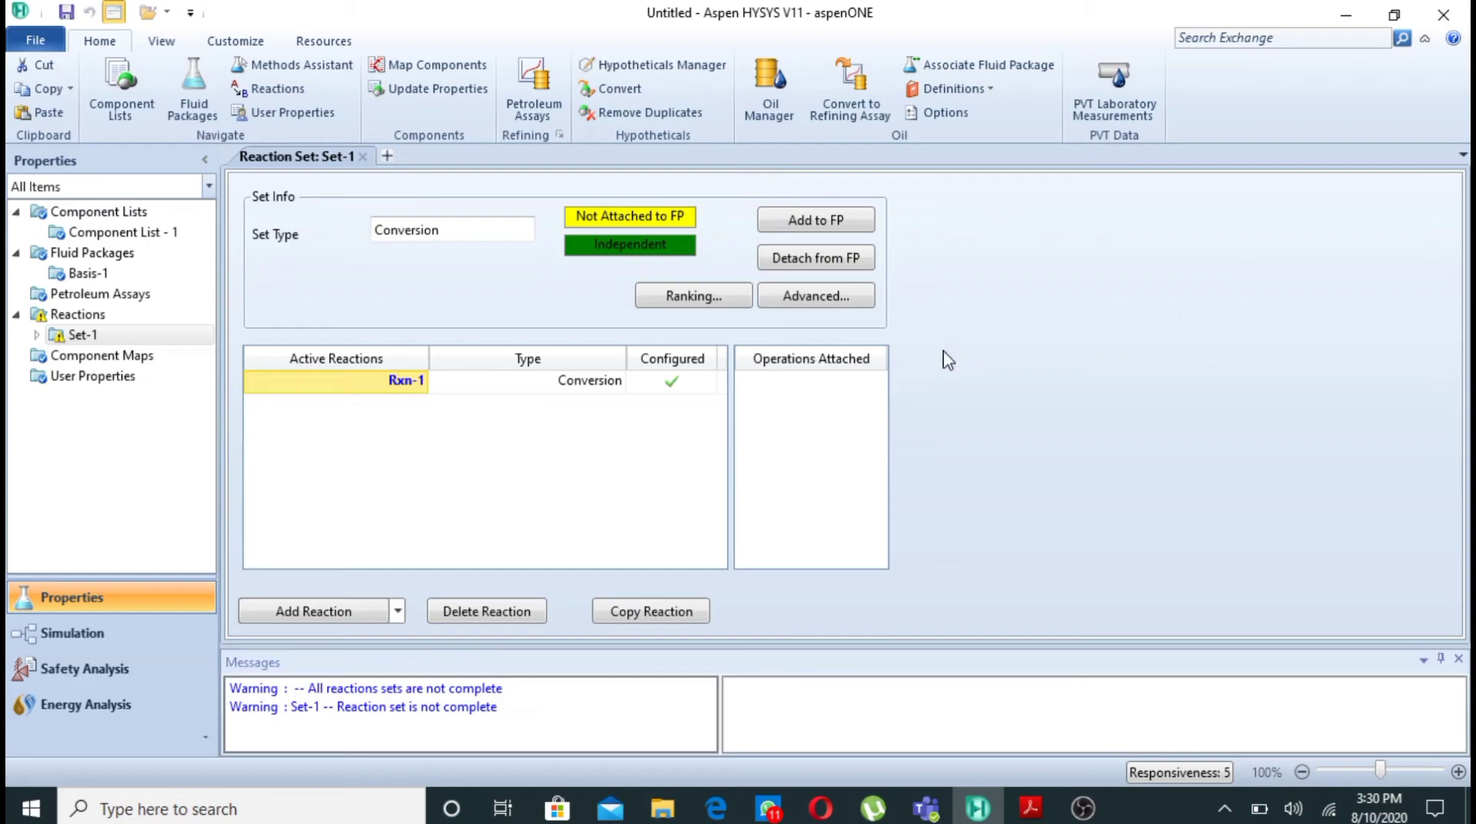
- Attach reaction set Set-1 to the Basis-1 fluid package
{"action": "left_click", "coordinate": [817, 223]}
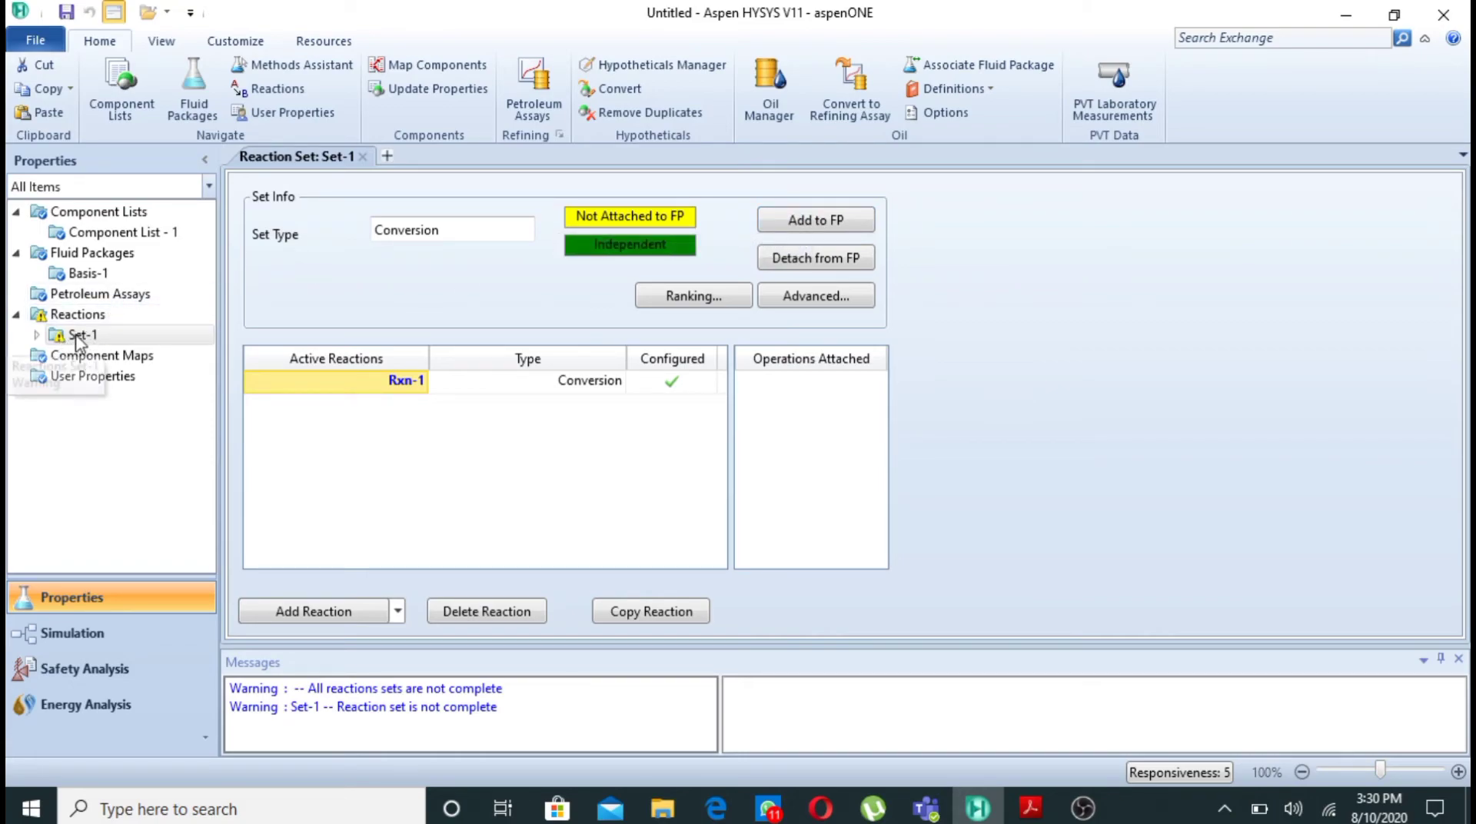
{"action": "left_click", "coordinate": [820, 223]}
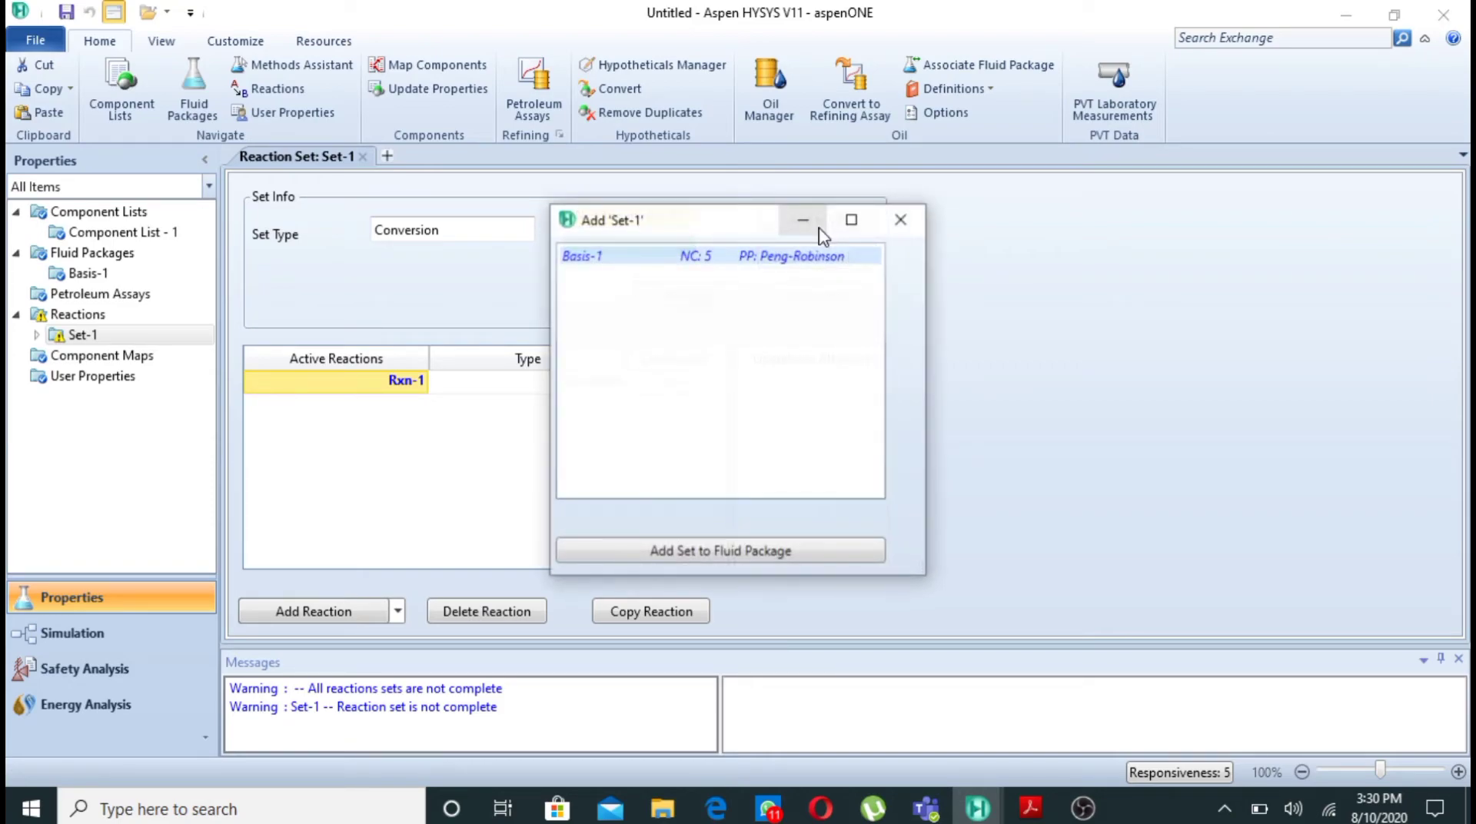
{"action": "left_click", "coordinate": [750, 551]}
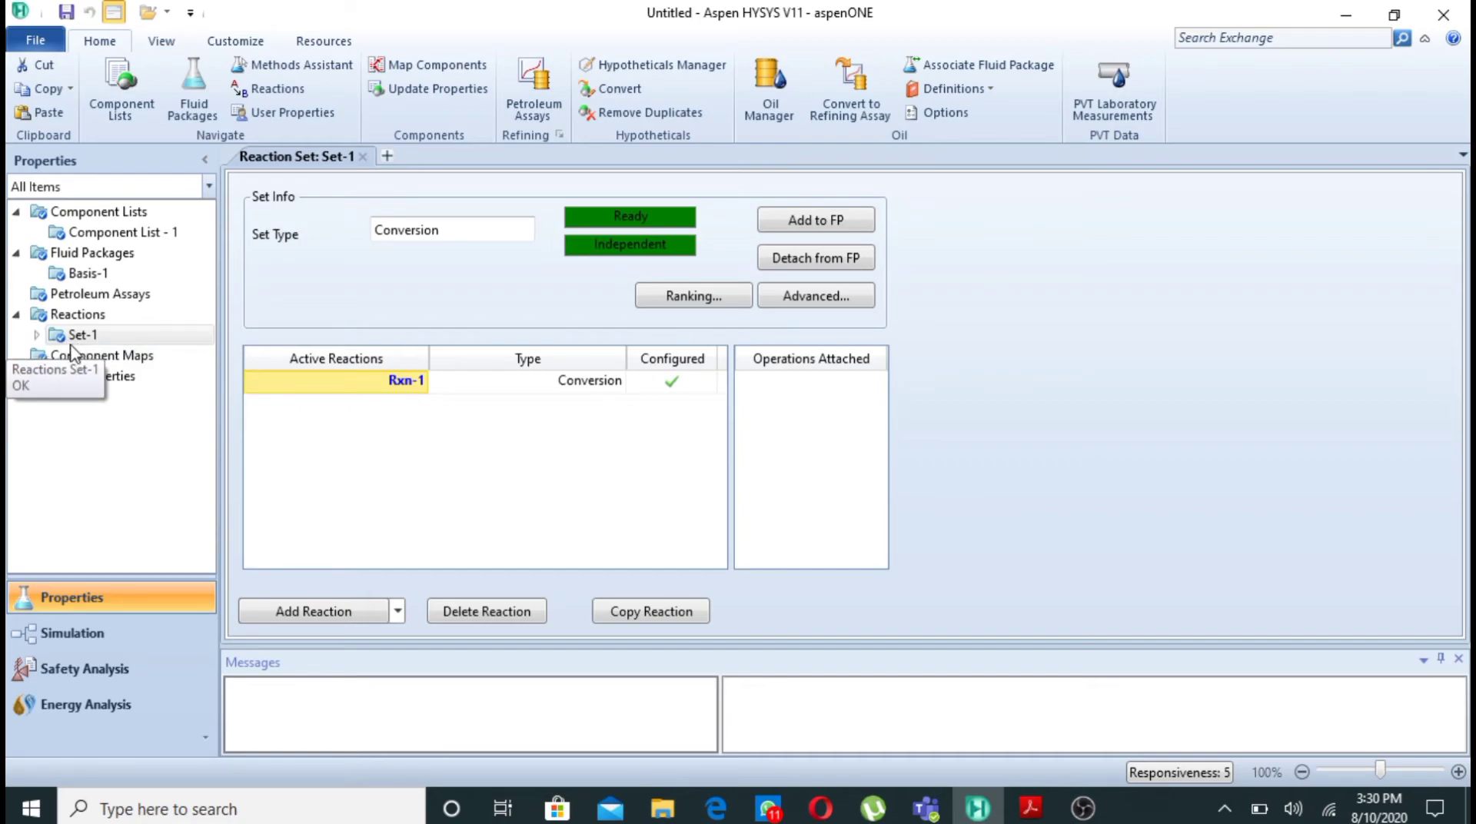
- Enter the simulation environment and place a Conversion Reactor on the main flowsheet
{"action": "left_click", "coordinate": [86, 635]}
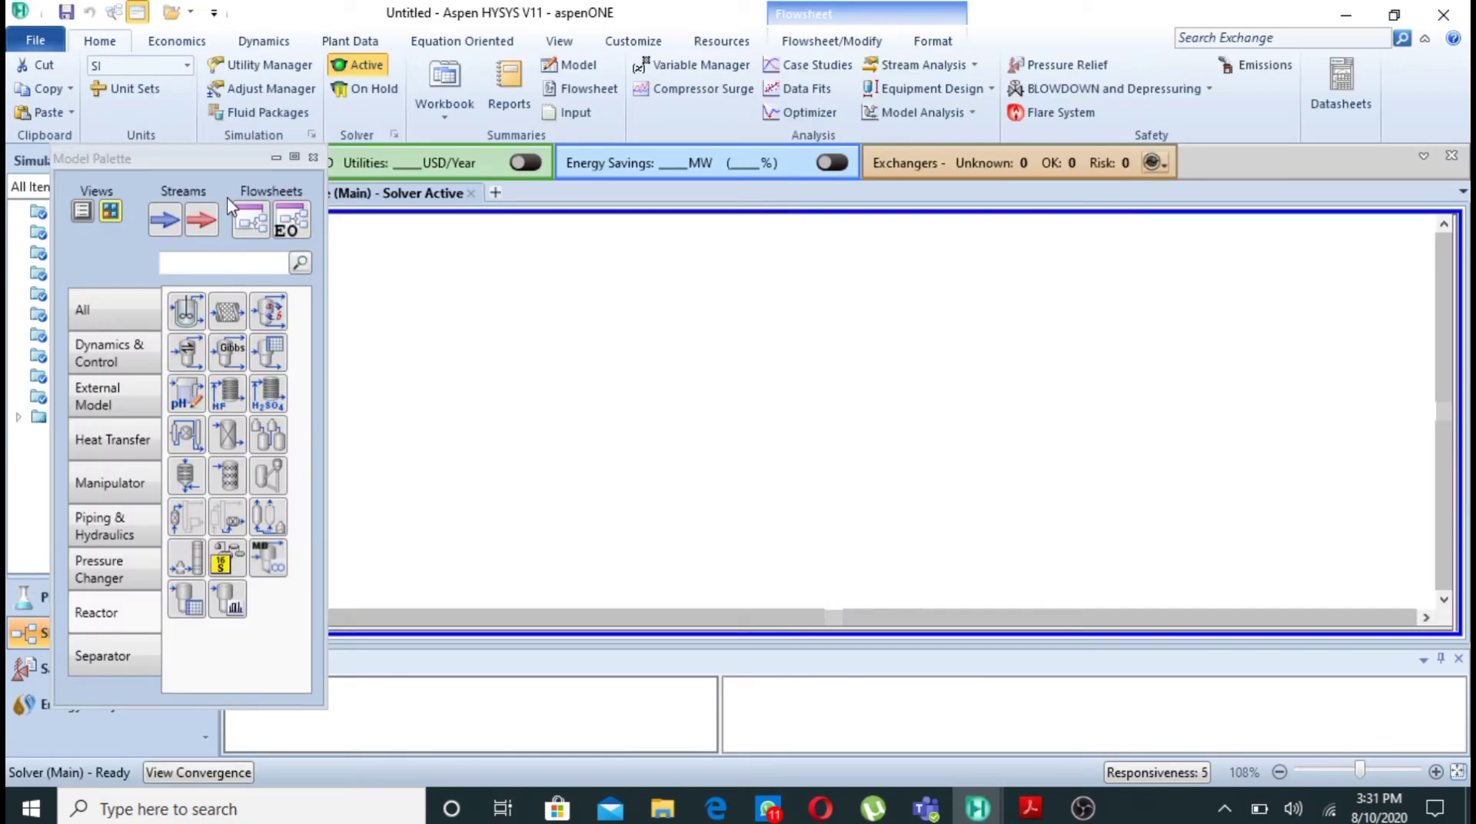
{"action": "left_click_drag", "start_coordinate": [213, 157], "coordinate": [170, 157]}
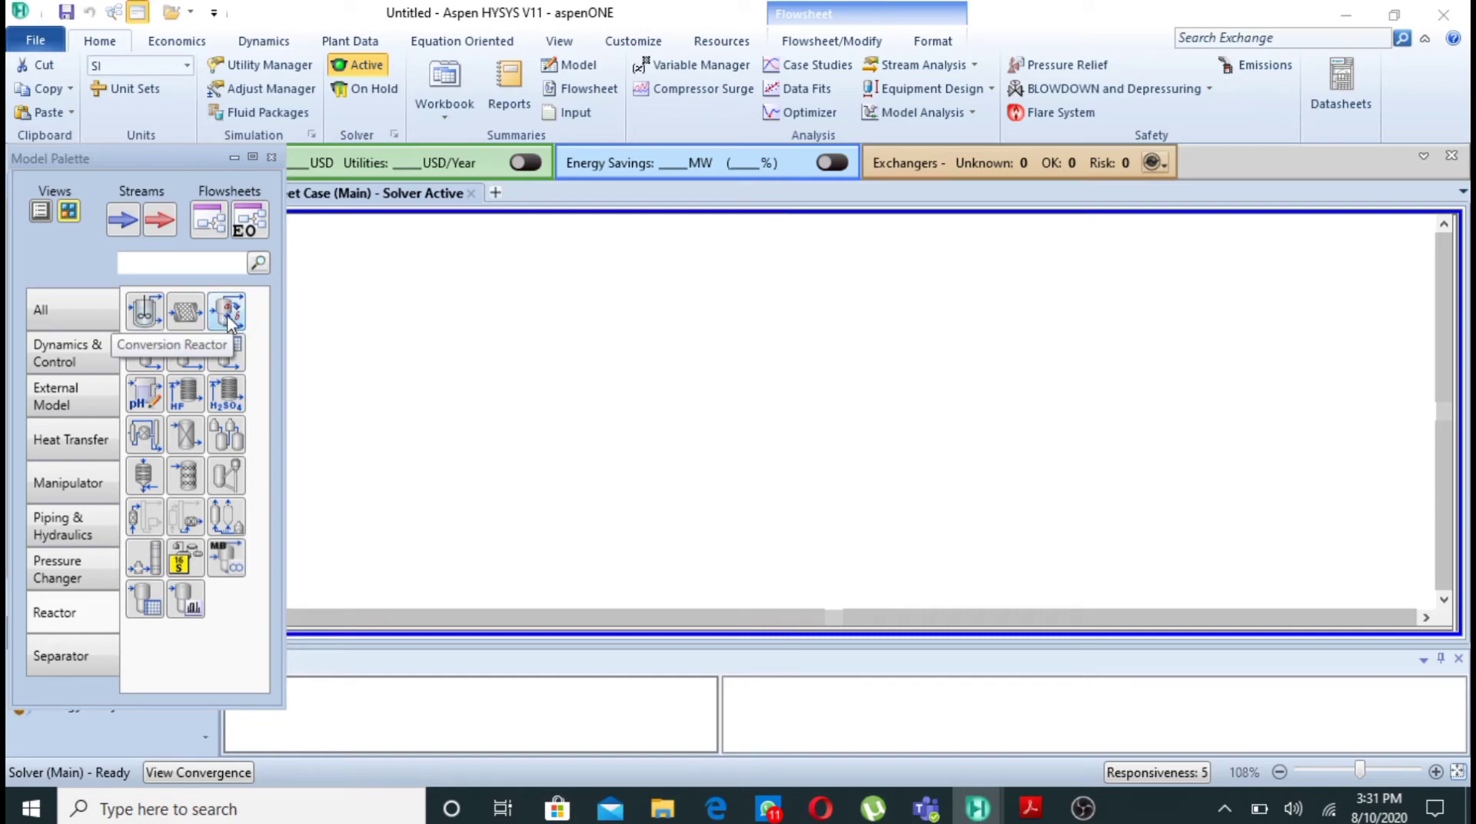
{"action": "left_click_drag", "start_coordinate": [228, 321], "coordinate": [639, 406]}
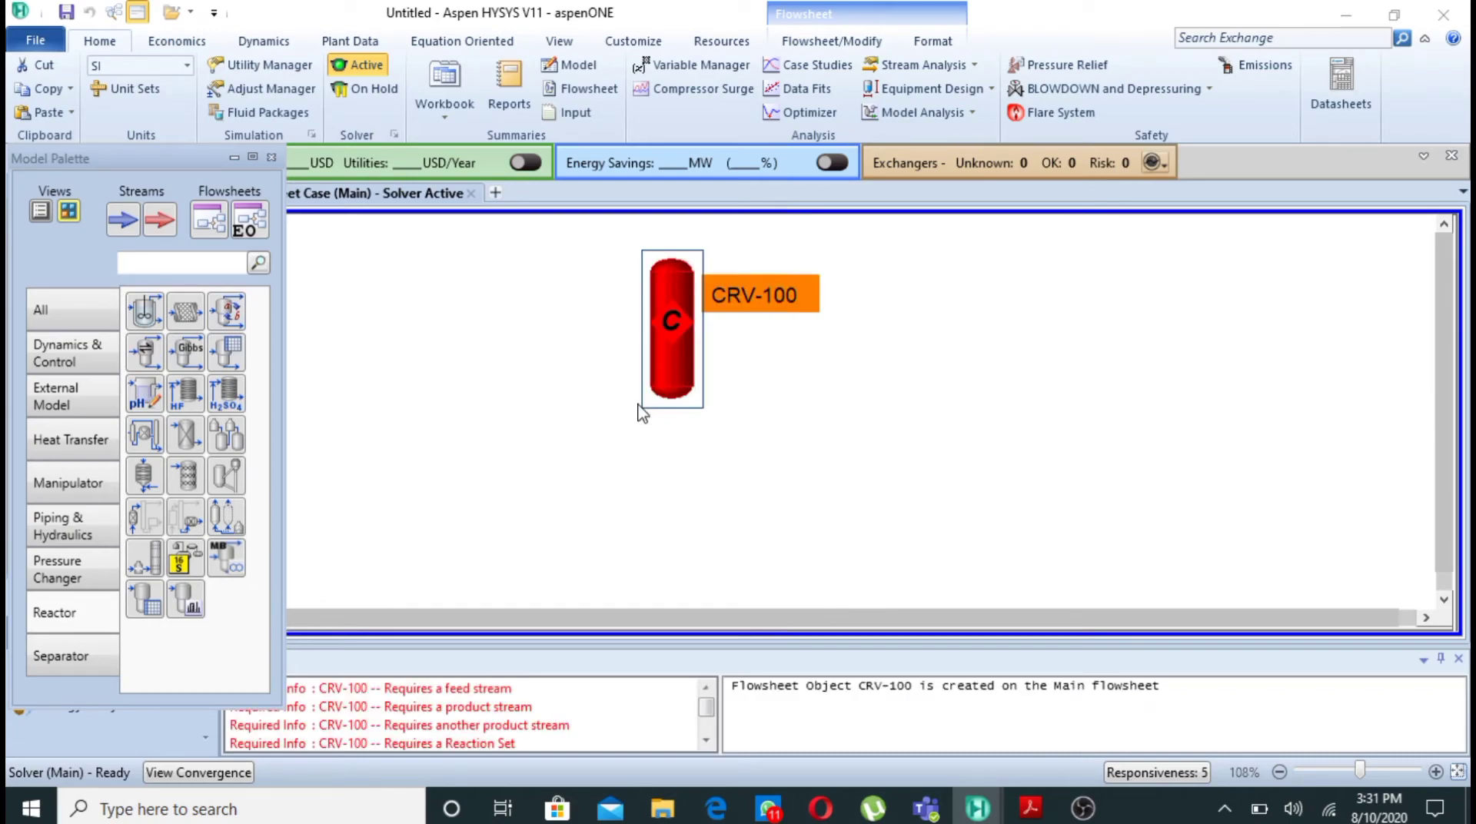
{"action": "left_click", "coordinate": [641, 412]}
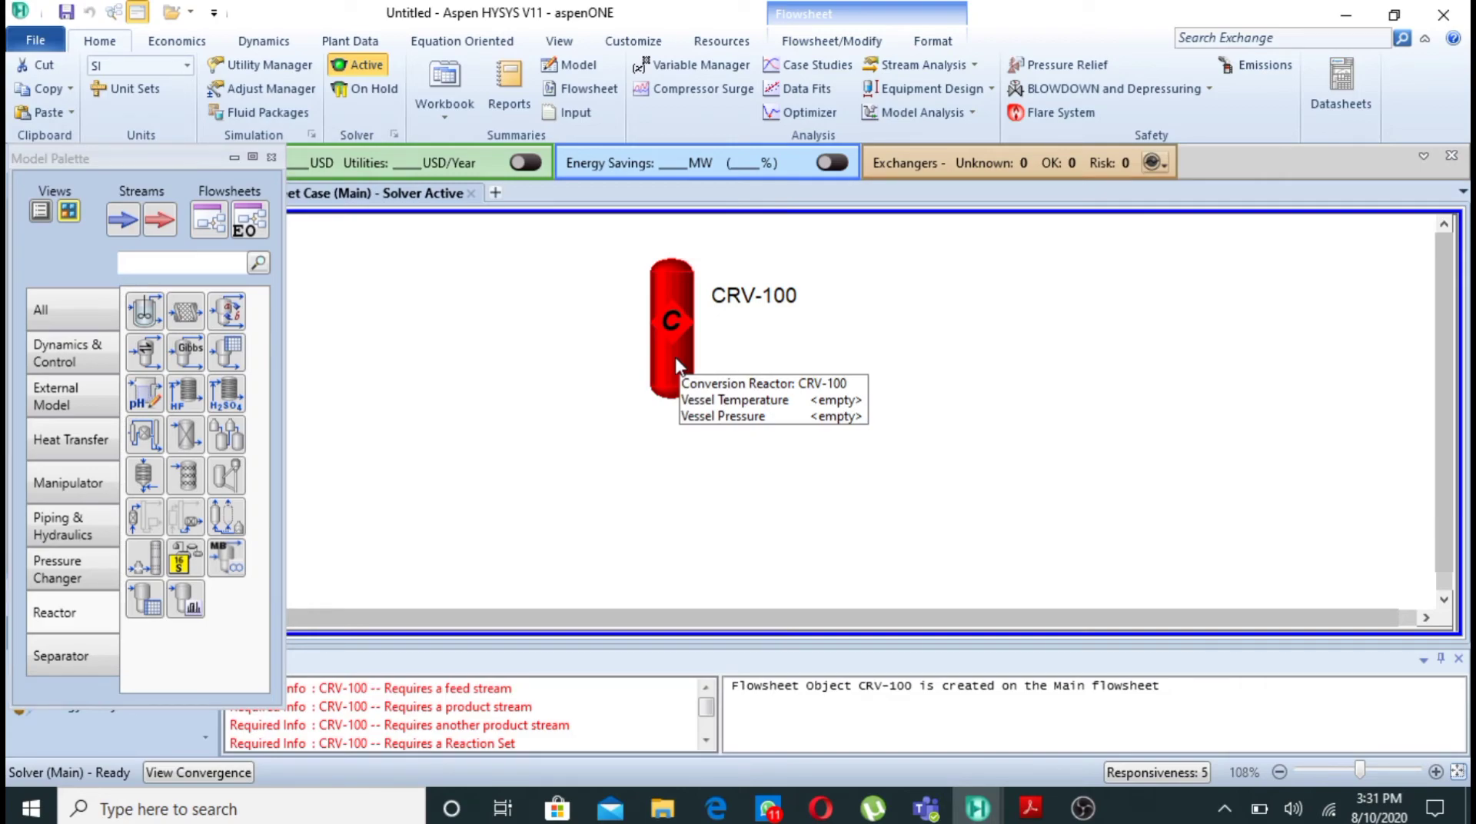
- Open the conversion reactor's properties and create two inlet streams named "ammonia" and "air"
{"action": "left_click", "coordinate": [676, 365]}
{"action": "double_click", "coordinate": [676, 365]}
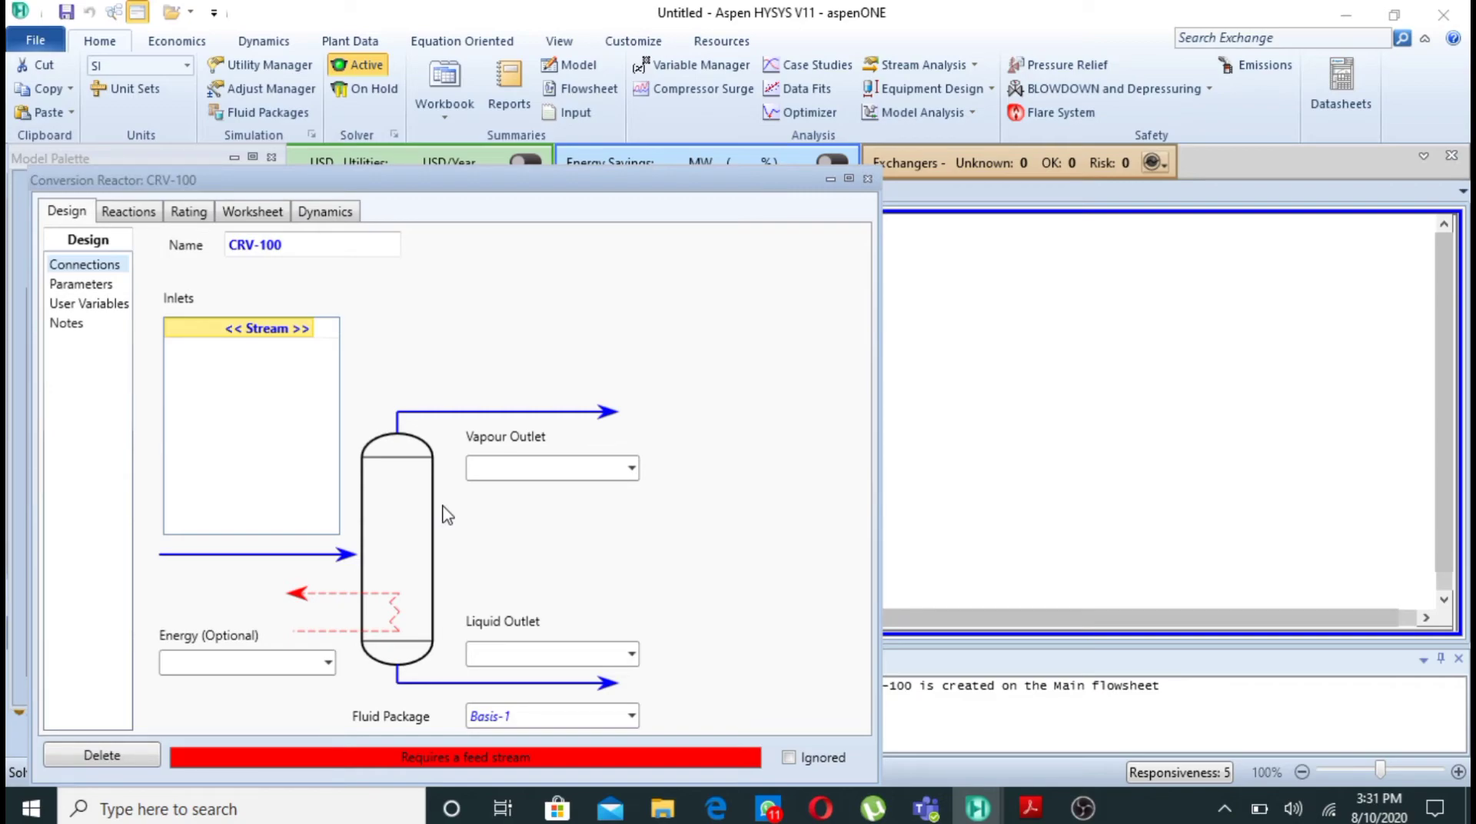
{"action": "left_click", "coordinate": [307, 330]}
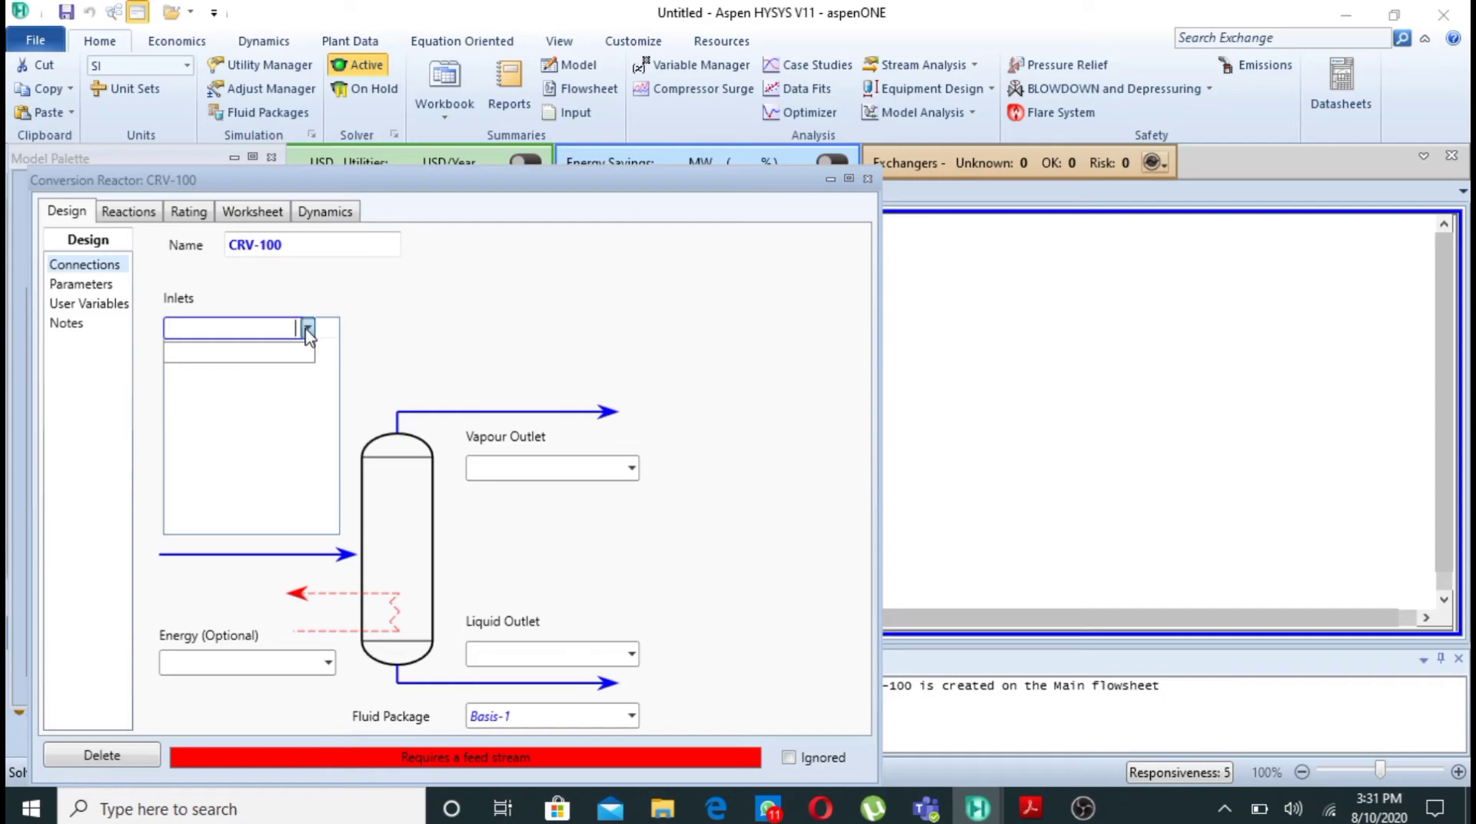
{"action": "type", "text": "ammonia"}
{"action": "key", "text": "Return"}
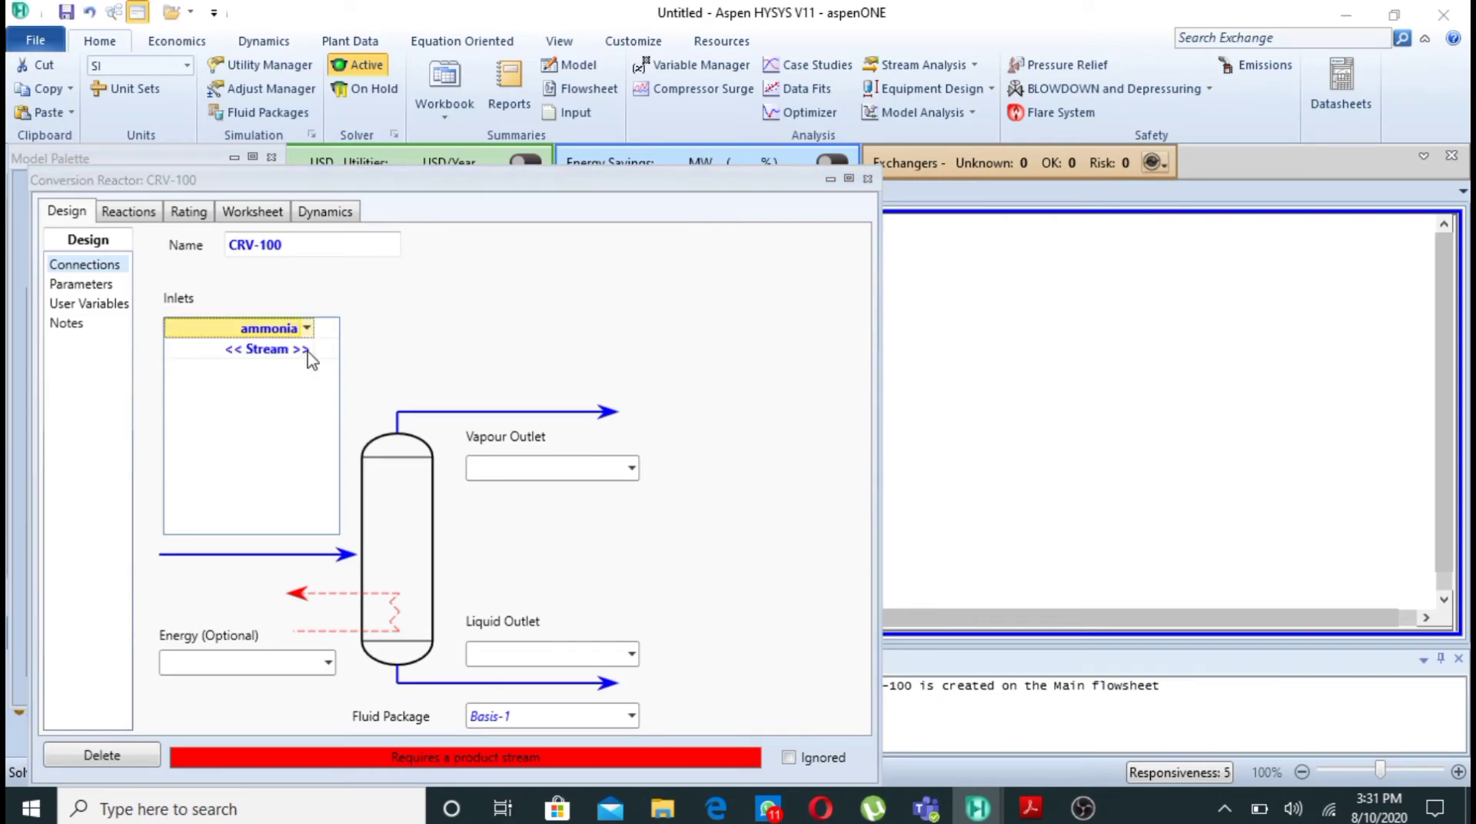
{"action": "left_click", "coordinate": [310, 355]}
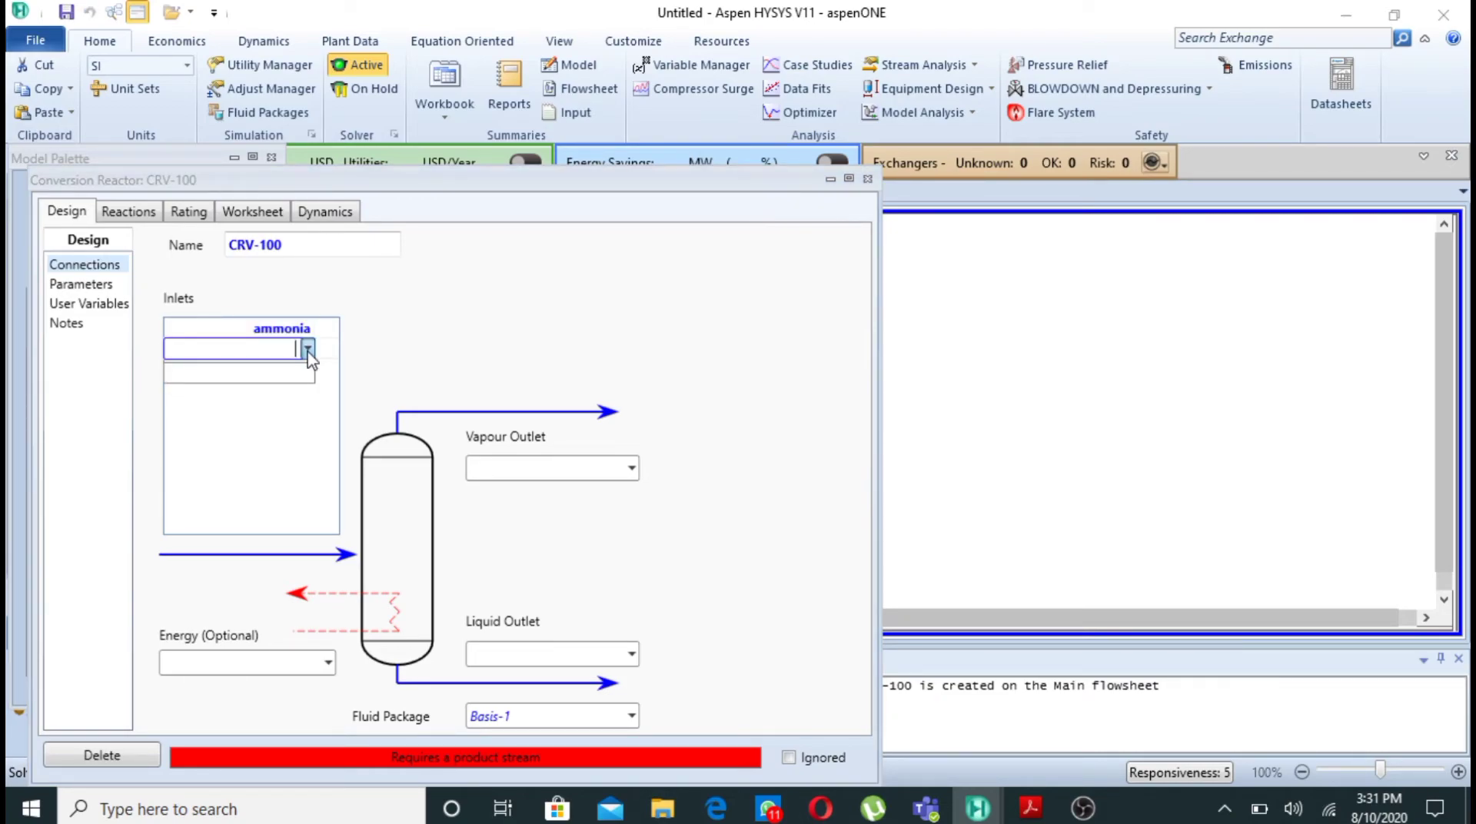
{"action": "type", "text": "air"}
{"action": "key", "text": "Return"}
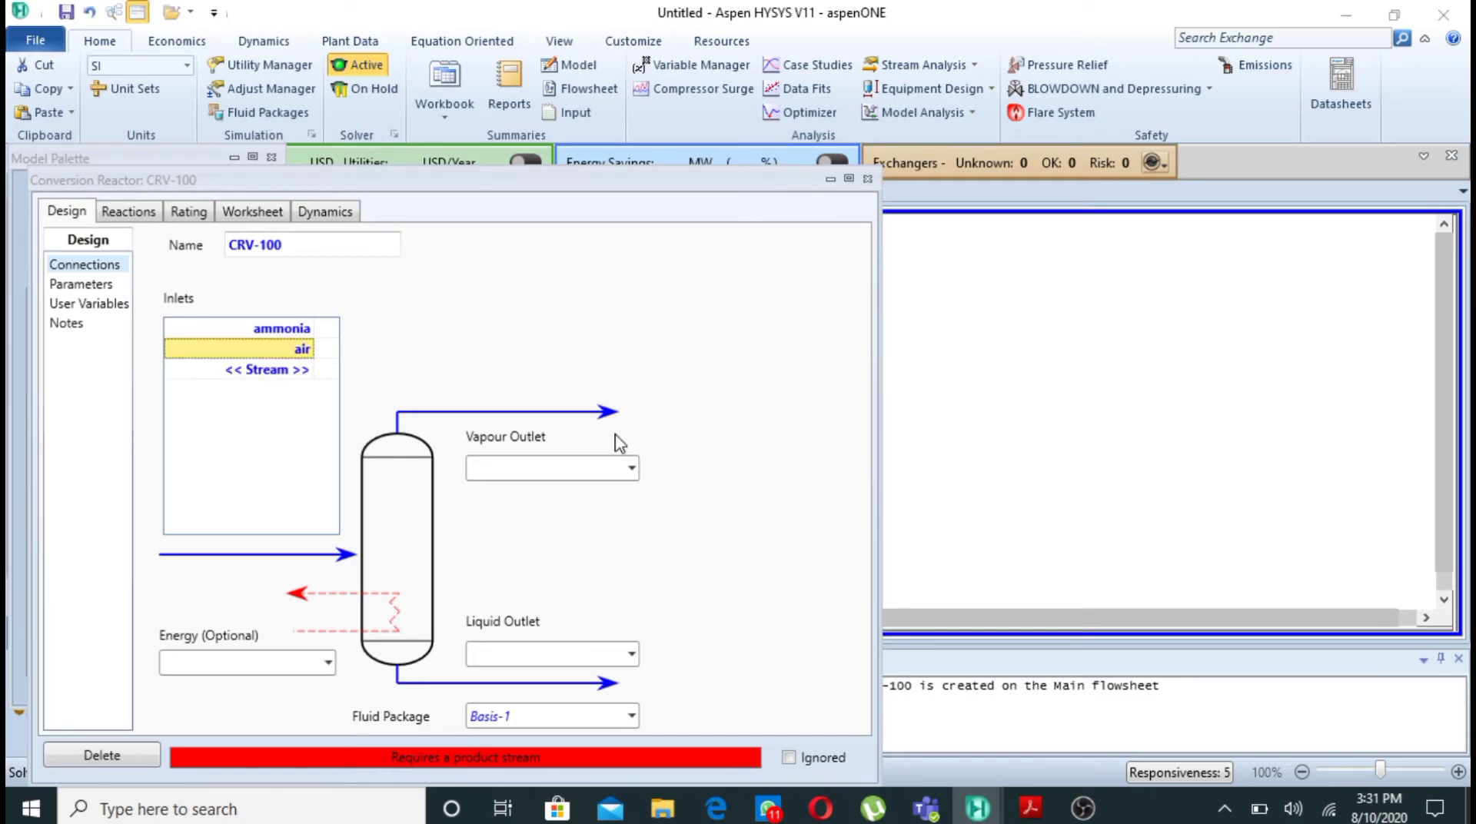
- Name the reactor's vapour outlet stream "gases" and its liquid outlet stream "down"
{"action": "left_click", "coordinate": [631, 469]}
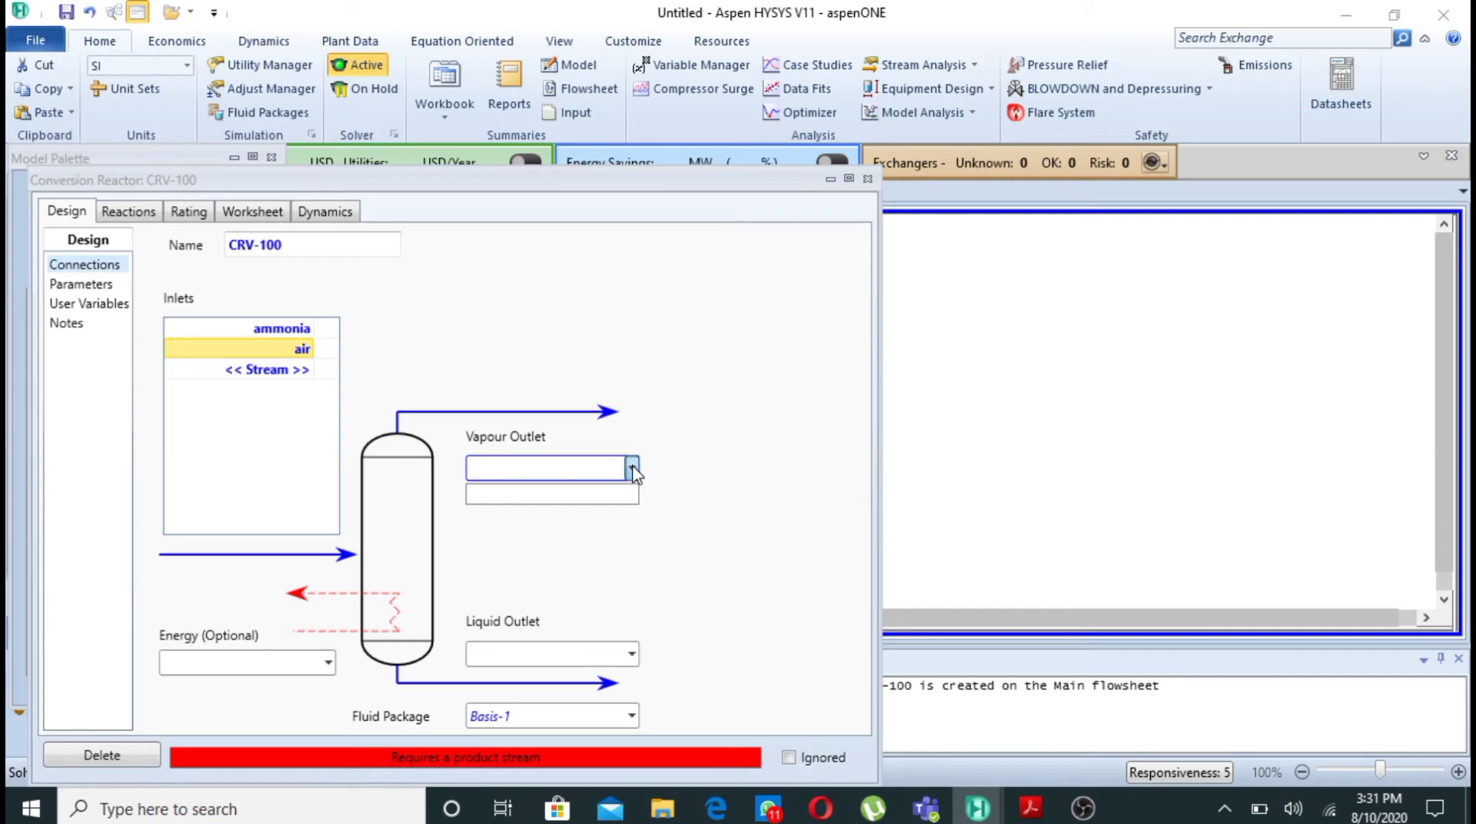
{"action": "type", "text": "gases"}
{"action": "left_click", "coordinate": [632, 655]}
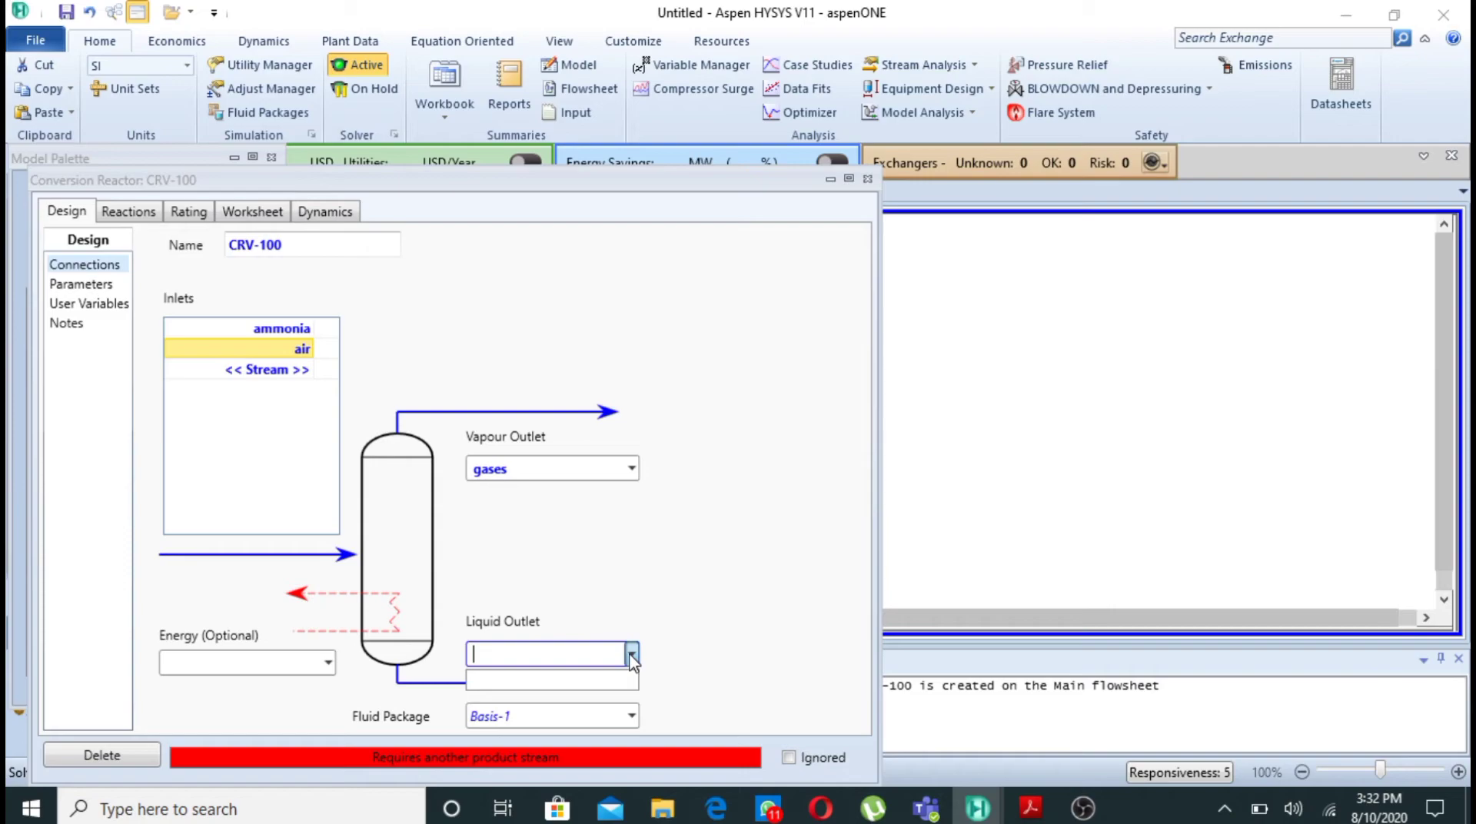
{"action": "type", "text": "down"}
{"action": "key", "text": "Return"}
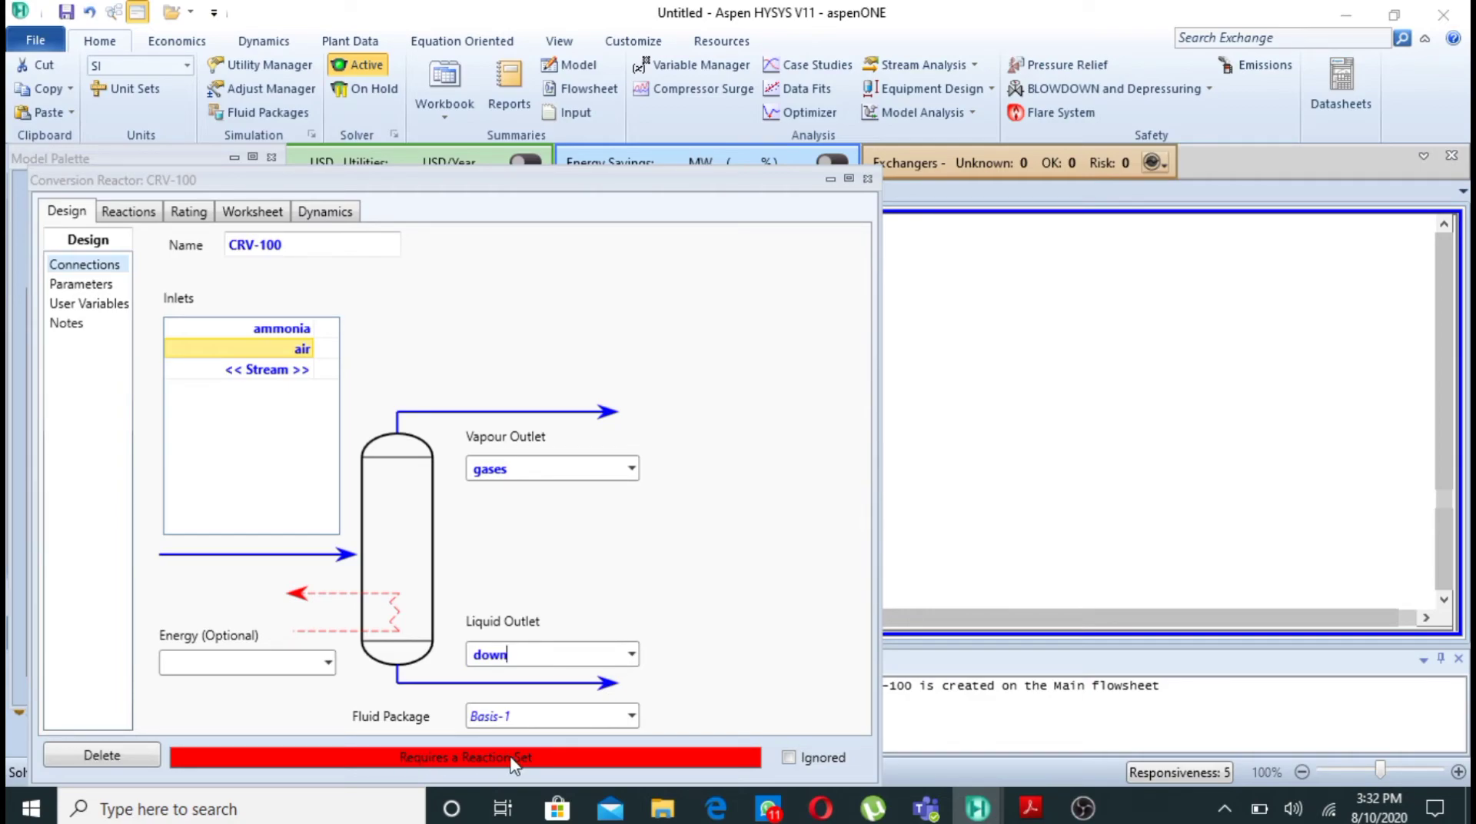
- Assign reaction set Set-1 to the conversion reactor
{"action": "left_click", "coordinate": [129, 213]}
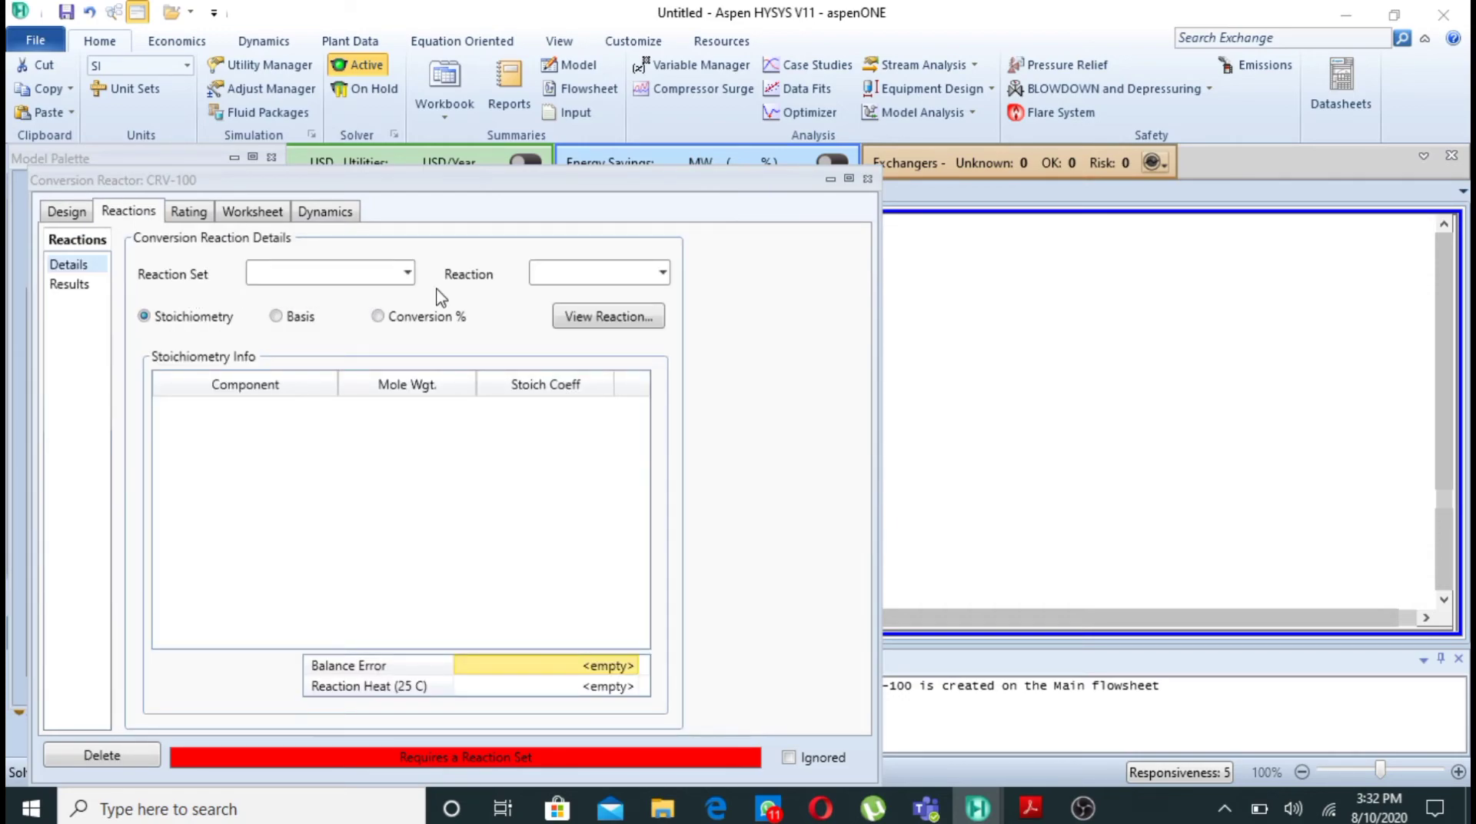
{"action": "left_click", "coordinate": [407, 274]}
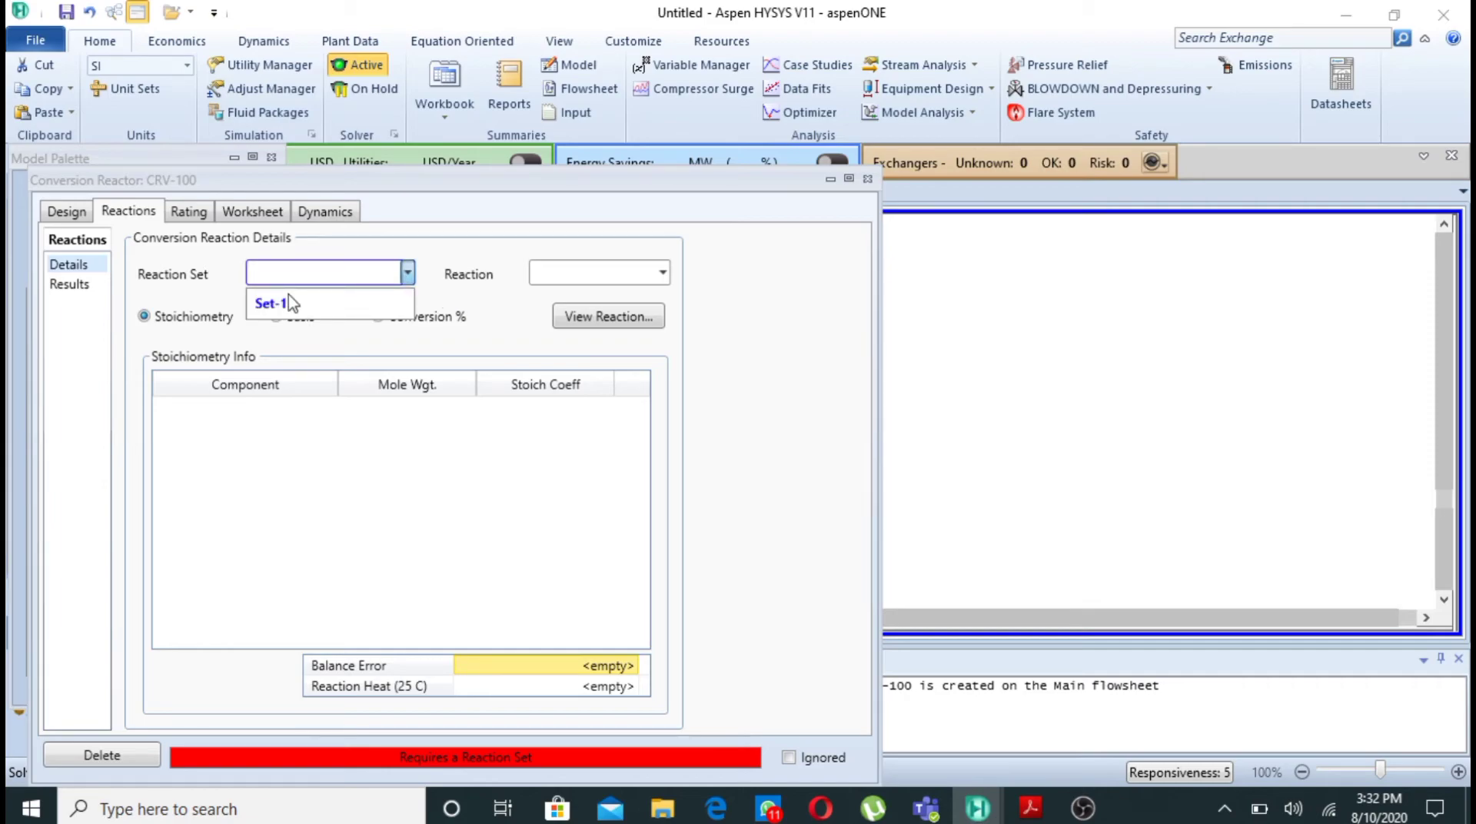
{"action": "left_click", "coordinate": [290, 301]}
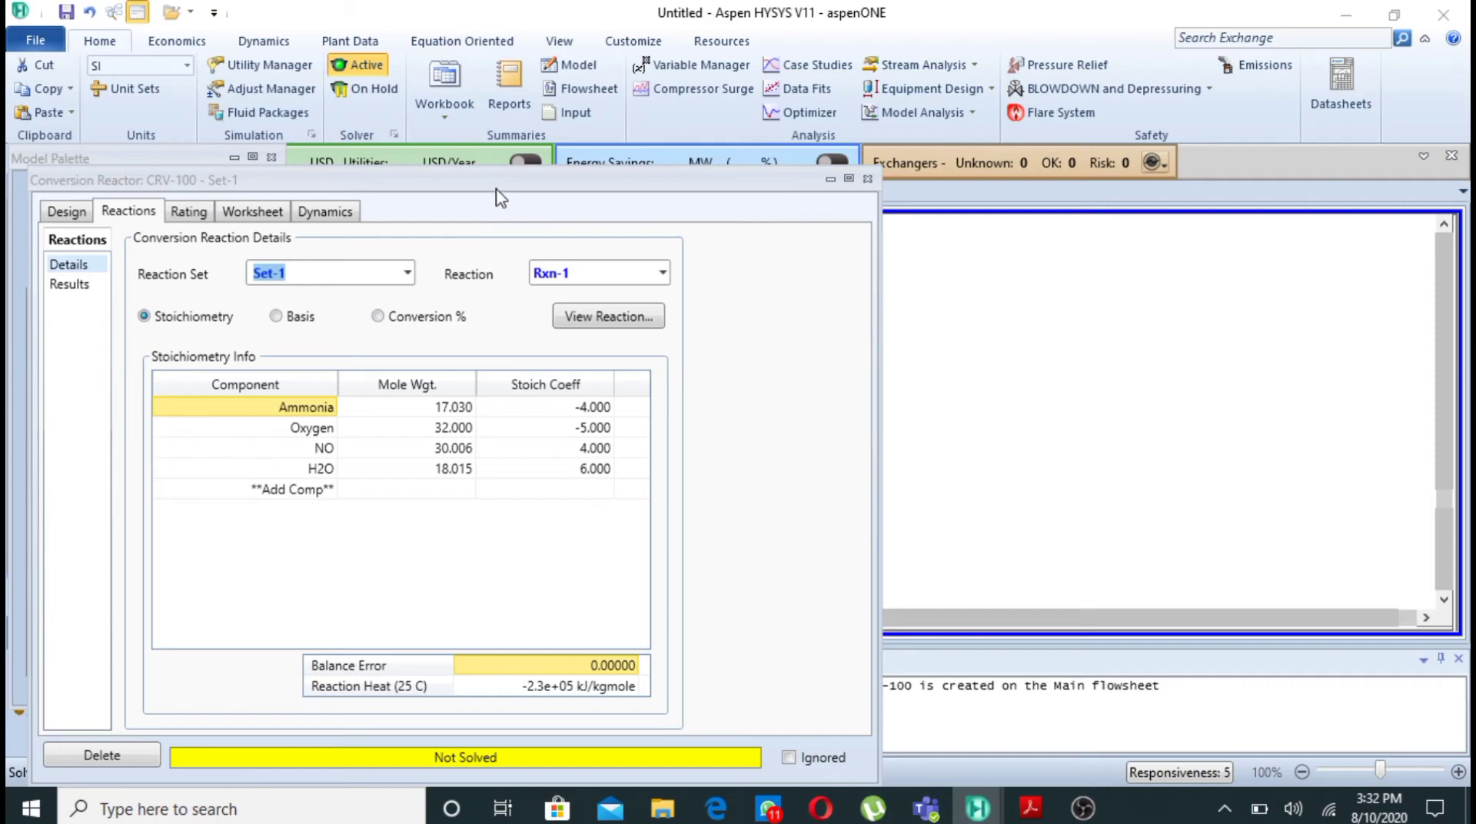
- Set the ammonia stream's temperature to 25 °C in the conversion reactor's stream conditions
{"action": "left_click_drag", "start_coordinate": [501, 187], "coordinate": [587, 86]}
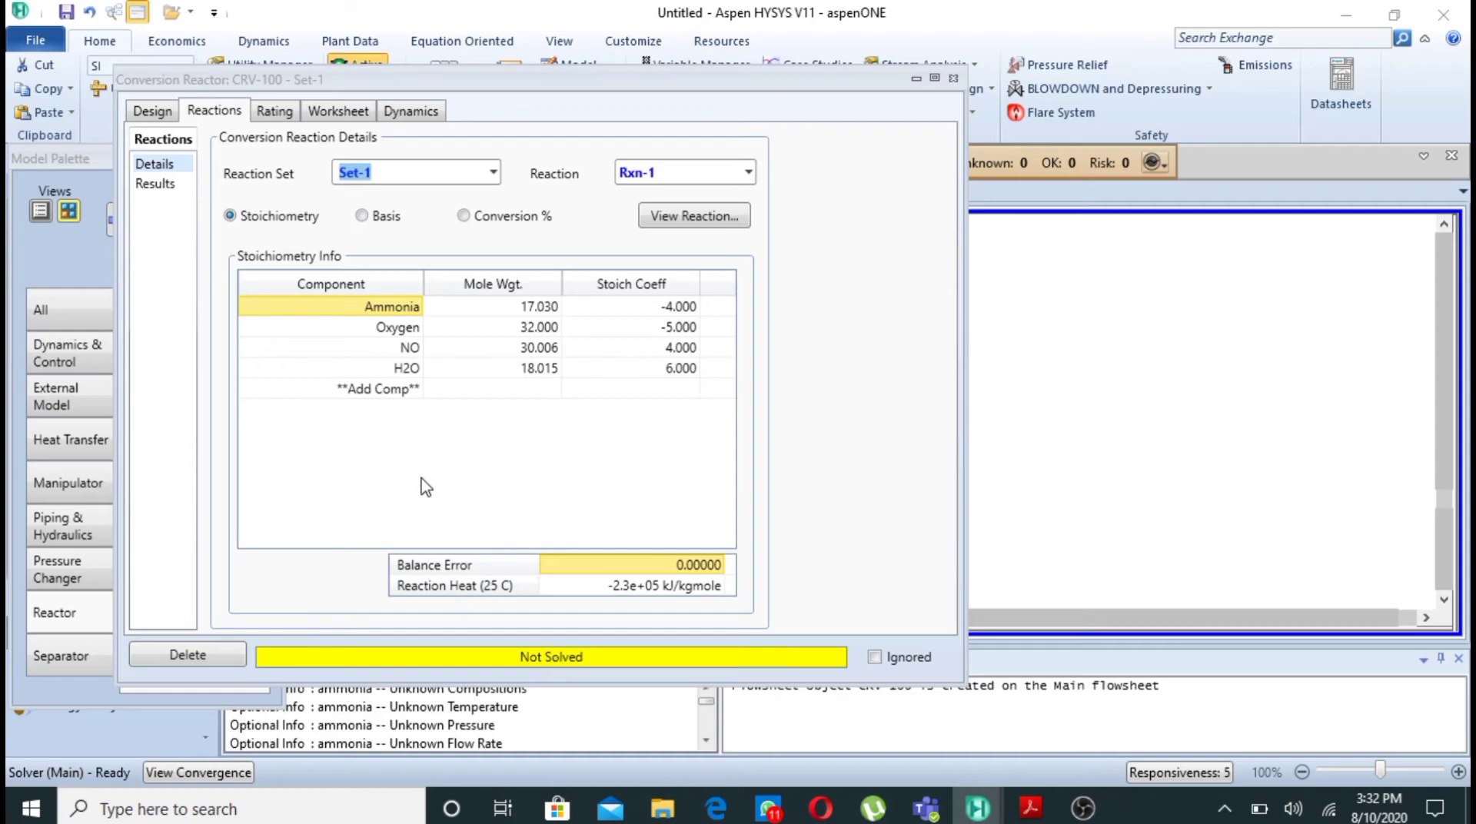
{"action": "left_click", "coordinate": [355, 119]}
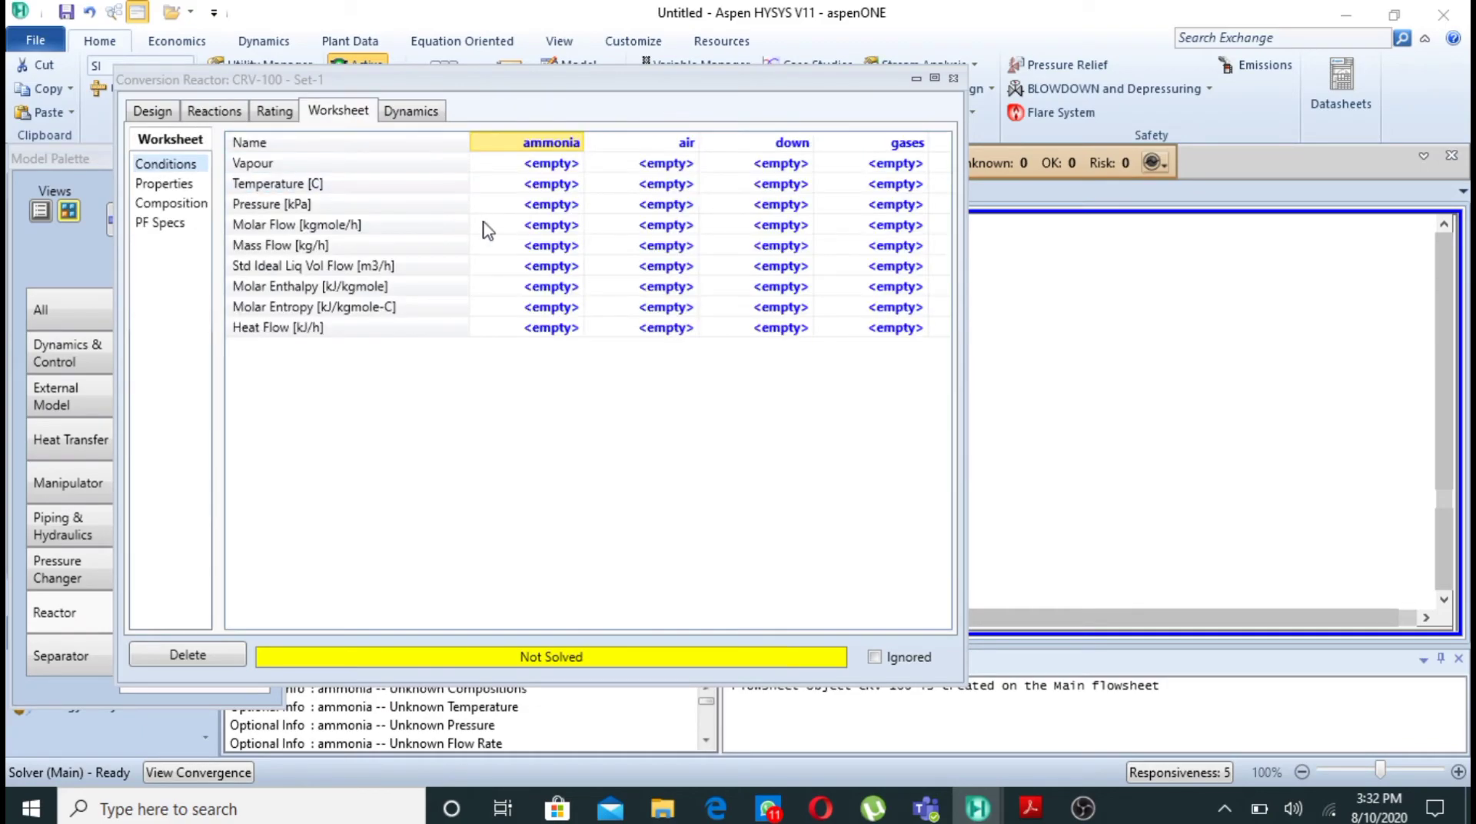
{"action": "left_click", "coordinate": [553, 186]}
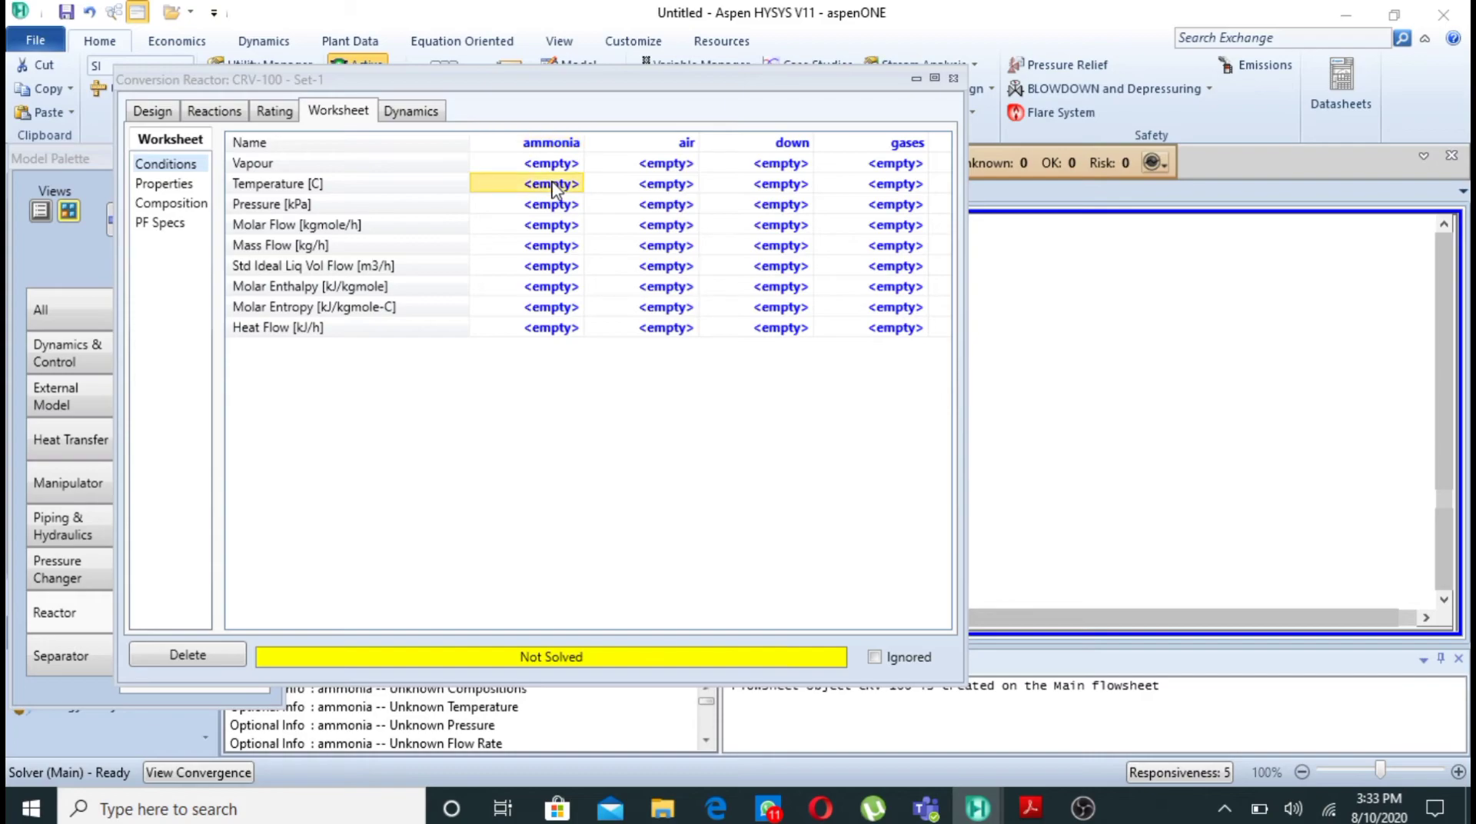
{"action": "type", "text": "25"}
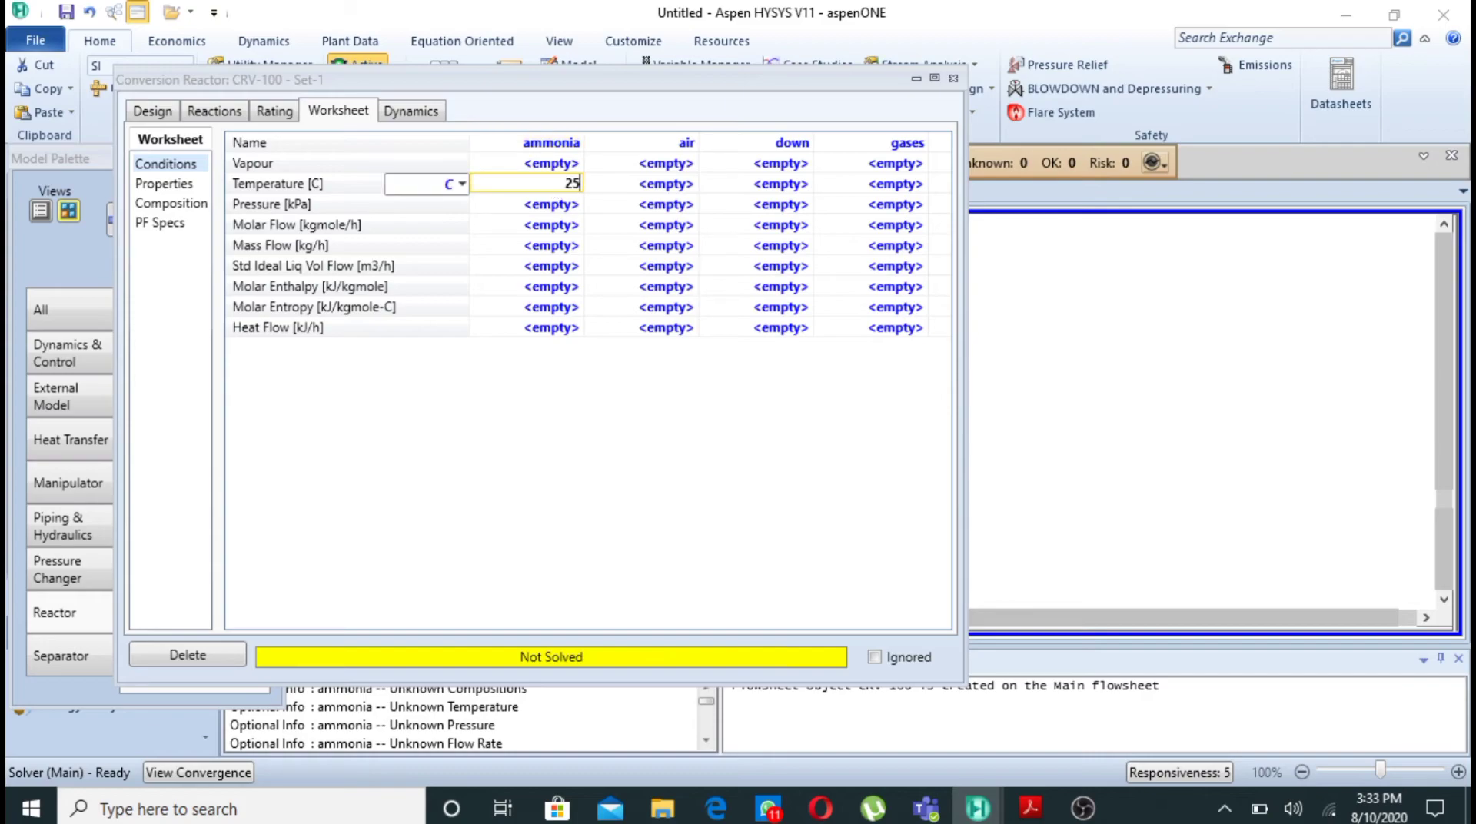
{"action": "key", "text": "Return"}
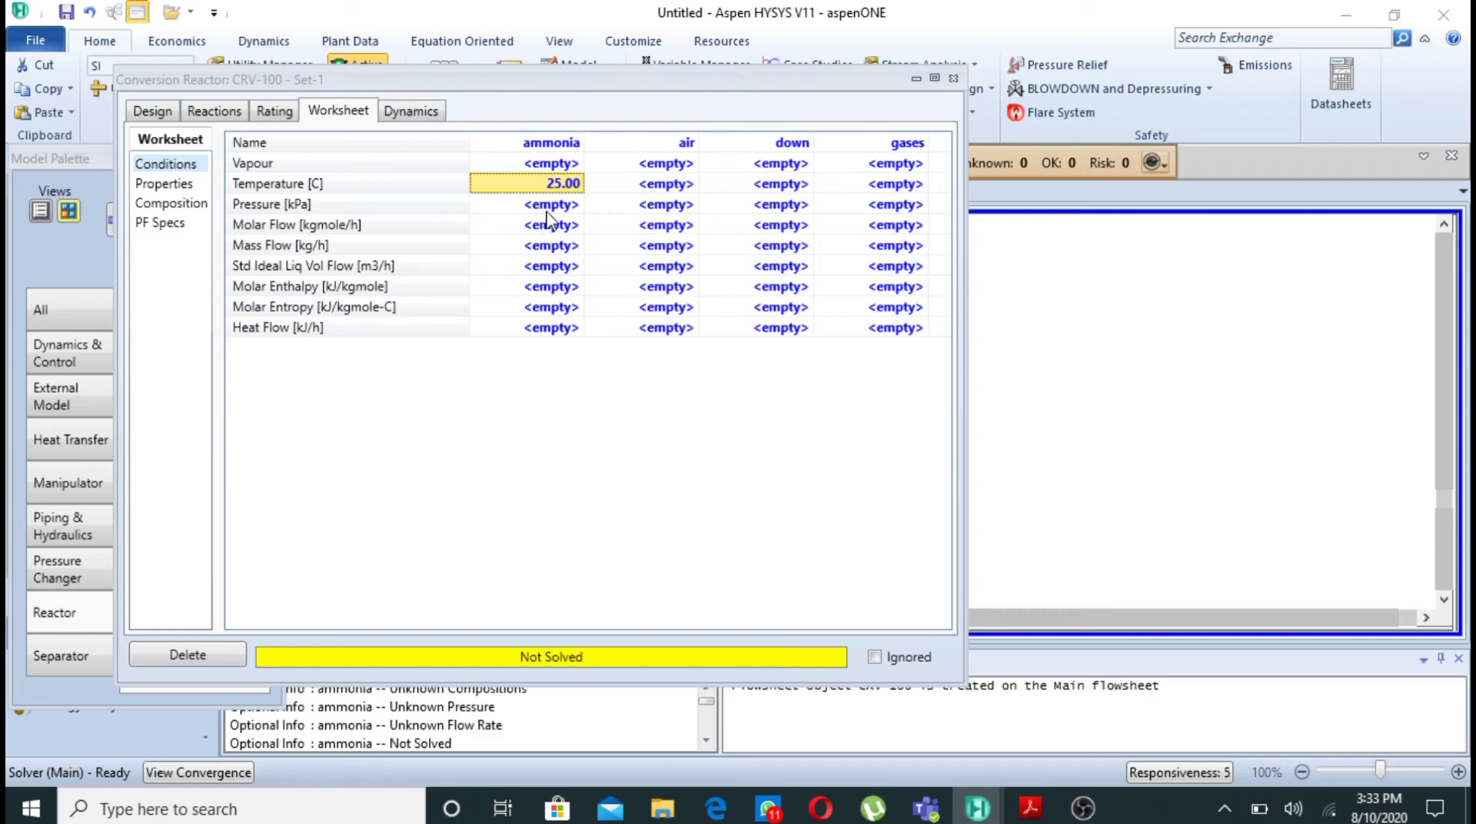
{"action": "left_click", "coordinate": [554, 206]}
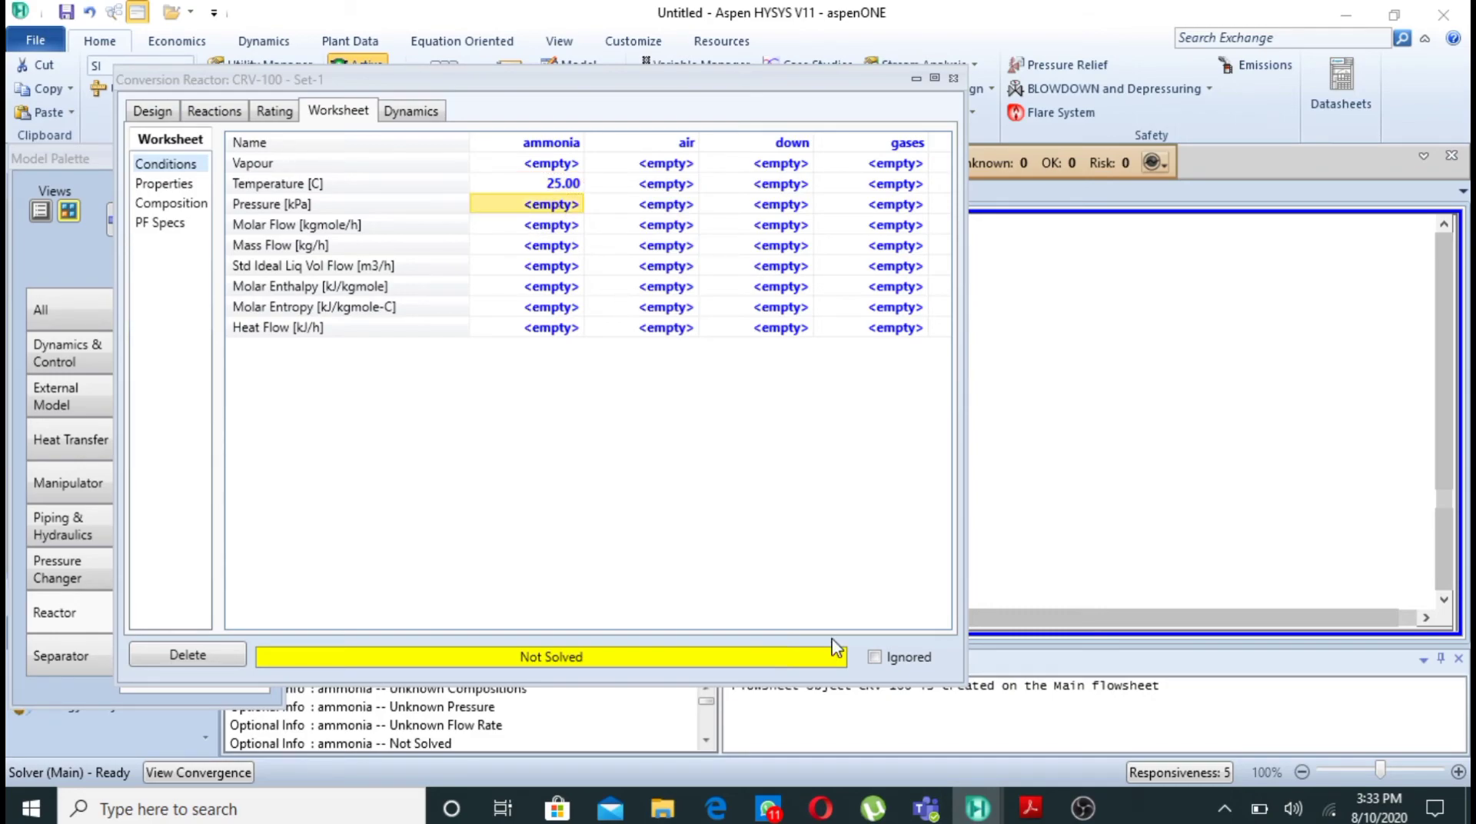
- Switch to Adobe Acrobat Reader to review Example 3.2's inlet temperature, pressure and molar flow rates, and return to Aspen HYSYS
{"action": "left_click", "coordinate": [1030, 813]}
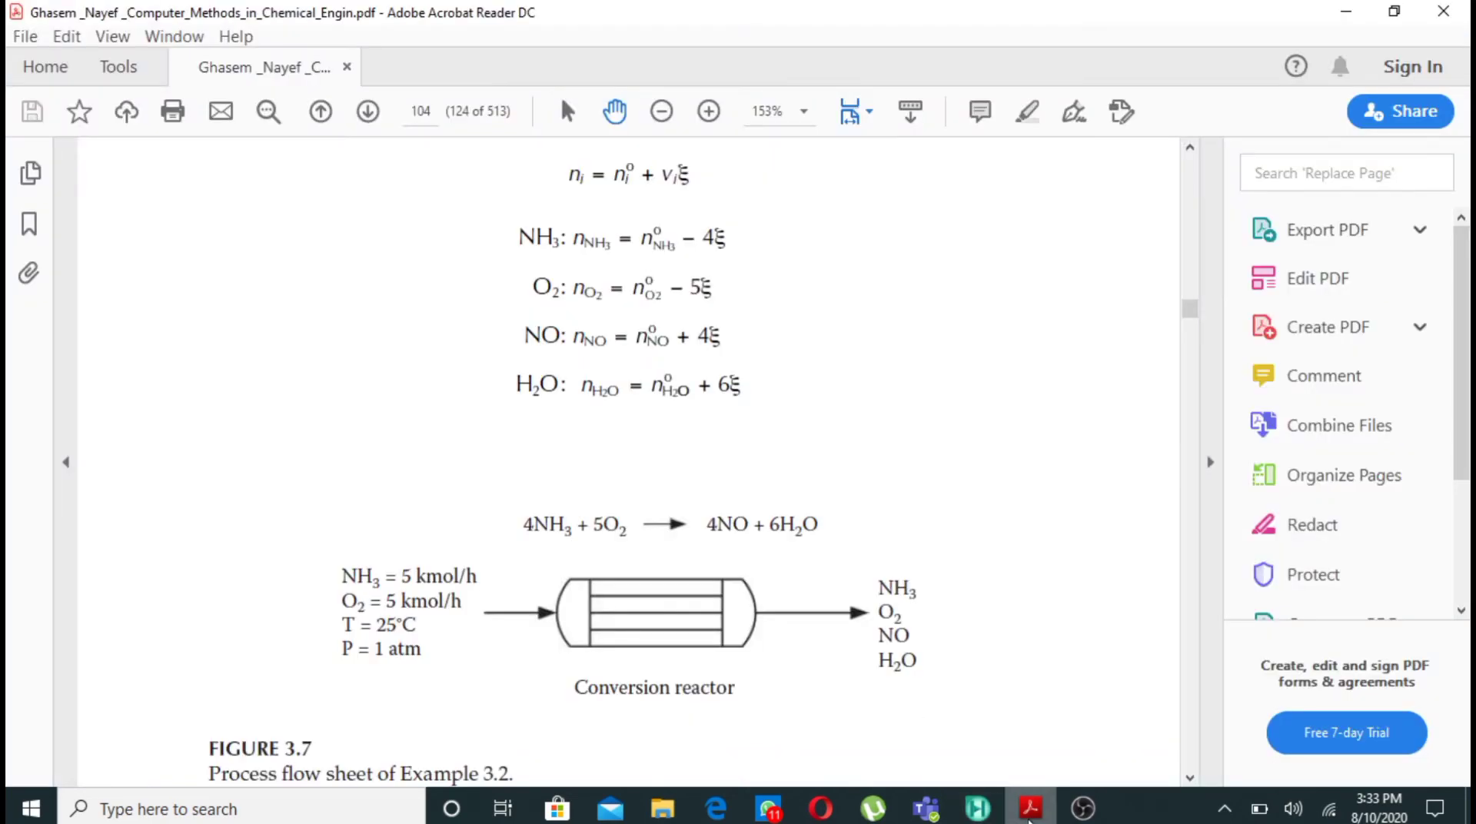
{"action": "key", "text": "Up"}
{"action": "key", "text": "Up"}
{"action": "key", "text": "Up"}
{"action": "key", "text": "Up"}
{"action": "key", "text": "Up"}
{"action": "key", "text": "Up"}
{"action": "key", "text": "Up"}
{"action": "key", "text": "Up"}
{"action": "key", "text": "Up"}
{"action": "key", "text": "Up"}
{"action": "key", "text": "Up"}
{"action": "key", "text": "Up"}
{"action": "key", "text": "Up"}
{"action": "key", "text": "Up"}
{"action": "key", "text": "Up"}
{"action": "key", "text": "Up"}
{"action": "key", "text": "Up"}
{"action": "key", "text": "Up"}
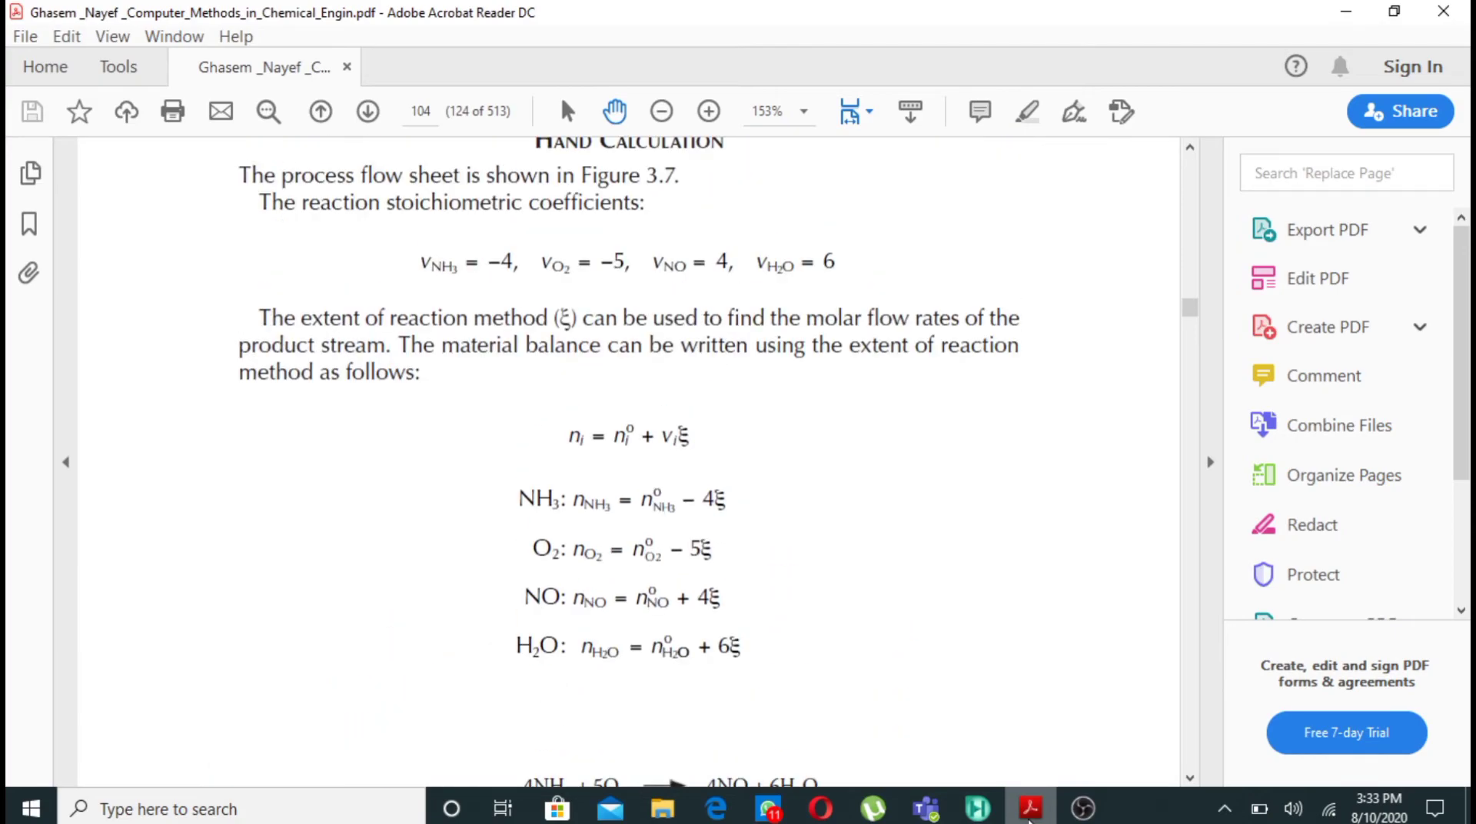
{"action": "key", "text": "Up"}
{"action": "key", "text": "Up"}
{"action": "key", "text": "Up"}
{"action": "key", "text": "Up"}
{"action": "key", "text": "Up"}
{"action": "key", "text": "Up"}
{"action": "key", "text": "Up"}
{"action": "key", "text": "Up"}
{"action": "key", "text": "Up"}
{"action": "key", "text": "Up"}
{"action": "key", "text": "Up"}
{"action": "key", "text": "Up"}
{"action": "key", "text": "Up"}
{"action": "key", "text": "Up"}
{"action": "key", "text": "Up"}
{"action": "key", "text": "Up"}
{"action": "key", "text": "Up"}
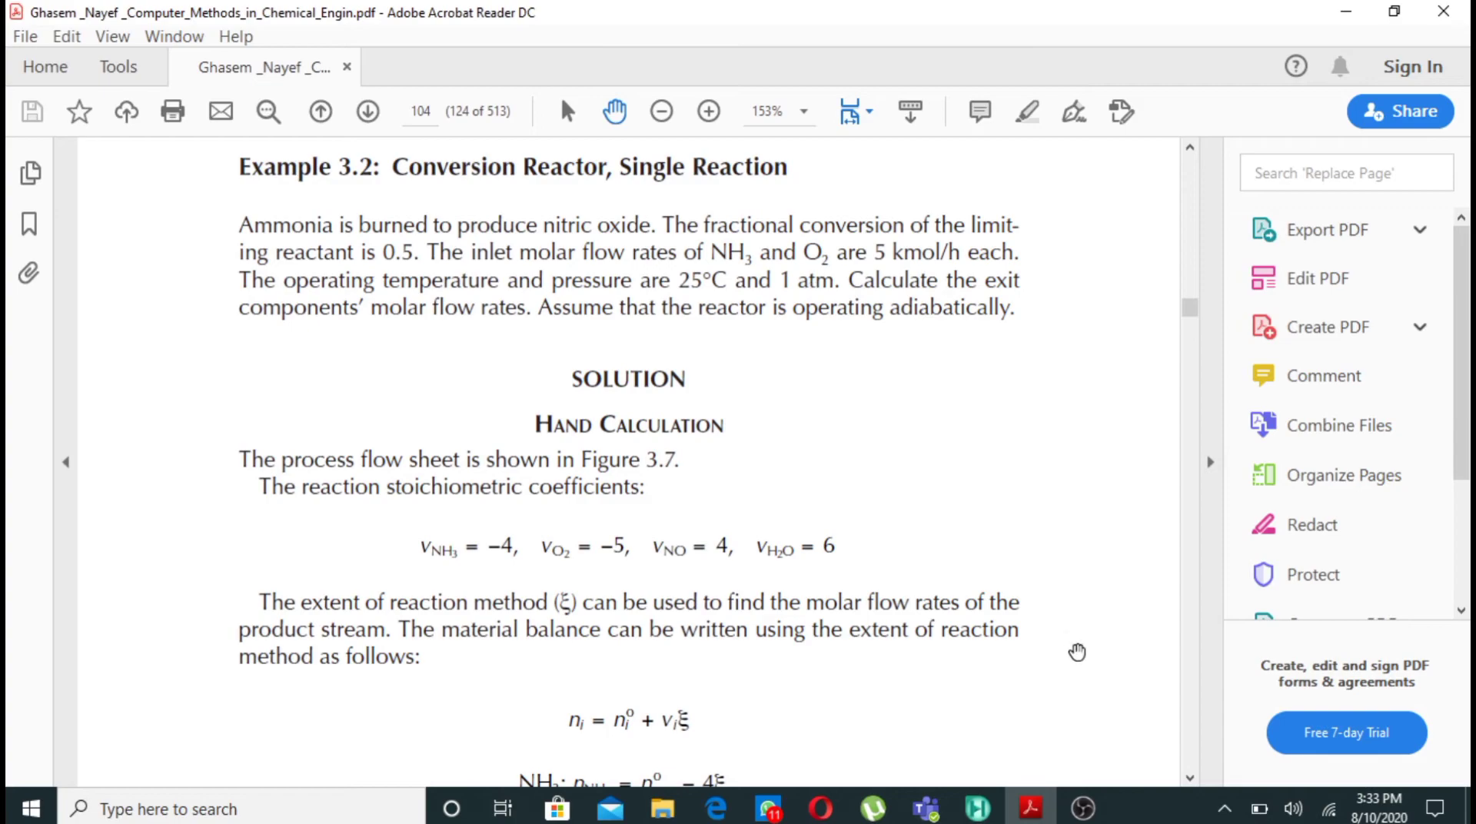
{"action": "left_click", "coordinate": [977, 807]}
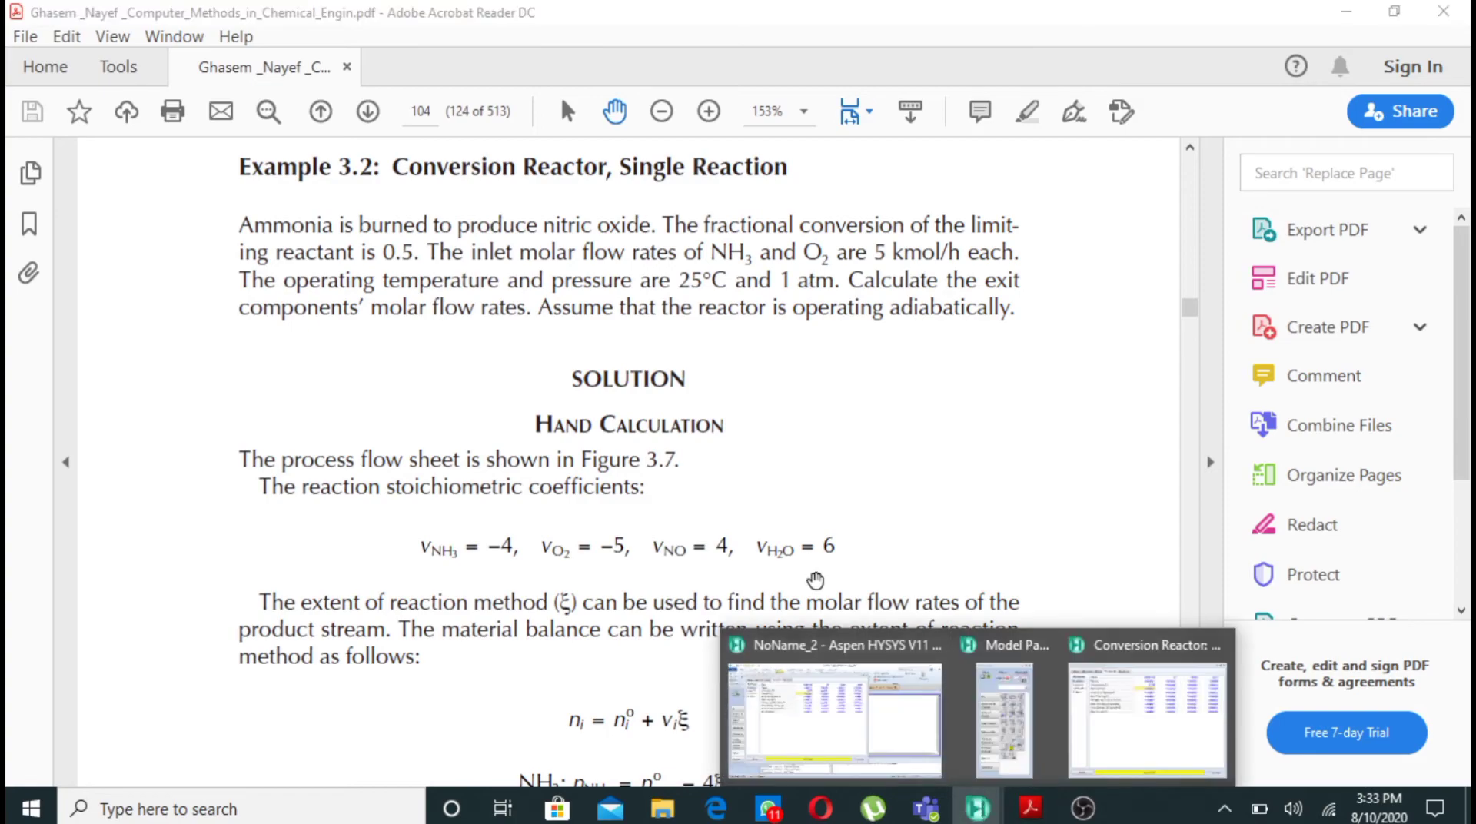
{"action": "mouse_move", "coordinate": [862, 669]}
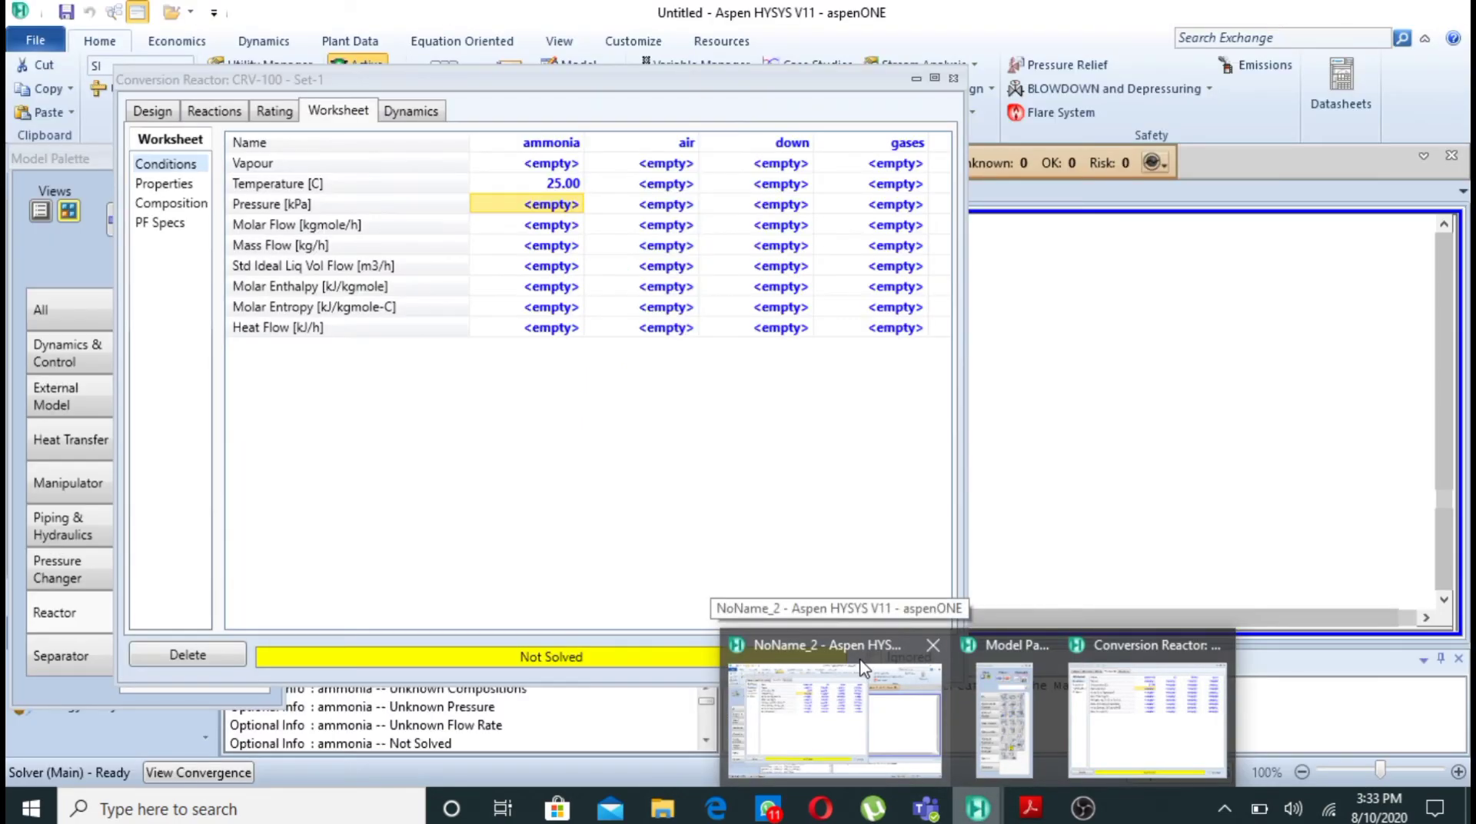
{"action": "left_click", "coordinate": [888, 669]}
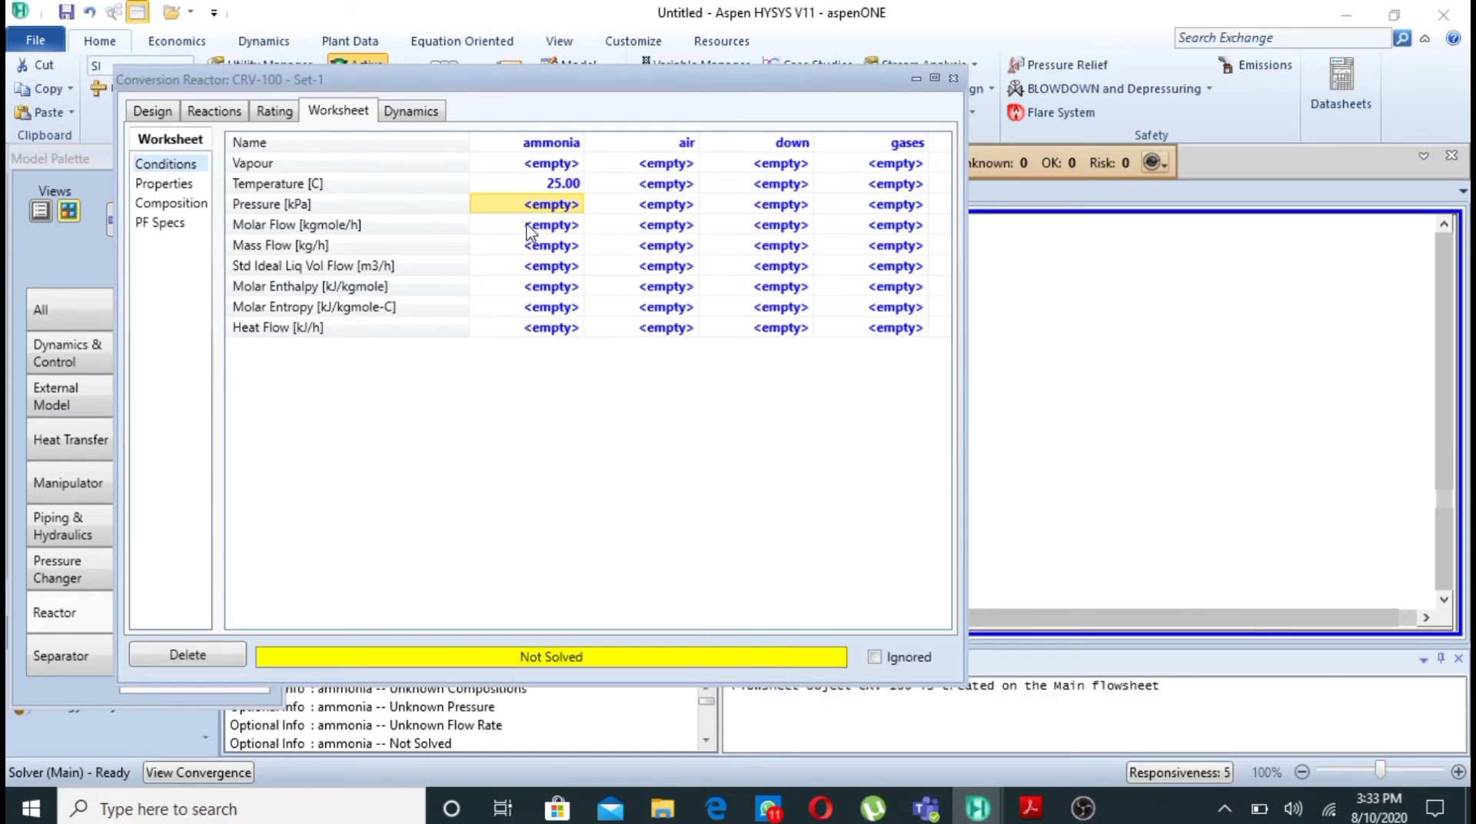
- Set the ammonia stream's pressure to 1 atm and its molar flow to 5 kgmole/h
{"action": "left_click", "coordinate": [541, 224]}
{"action": "left_click", "coordinate": [549, 206]}
{"action": "type", "text": "1"}
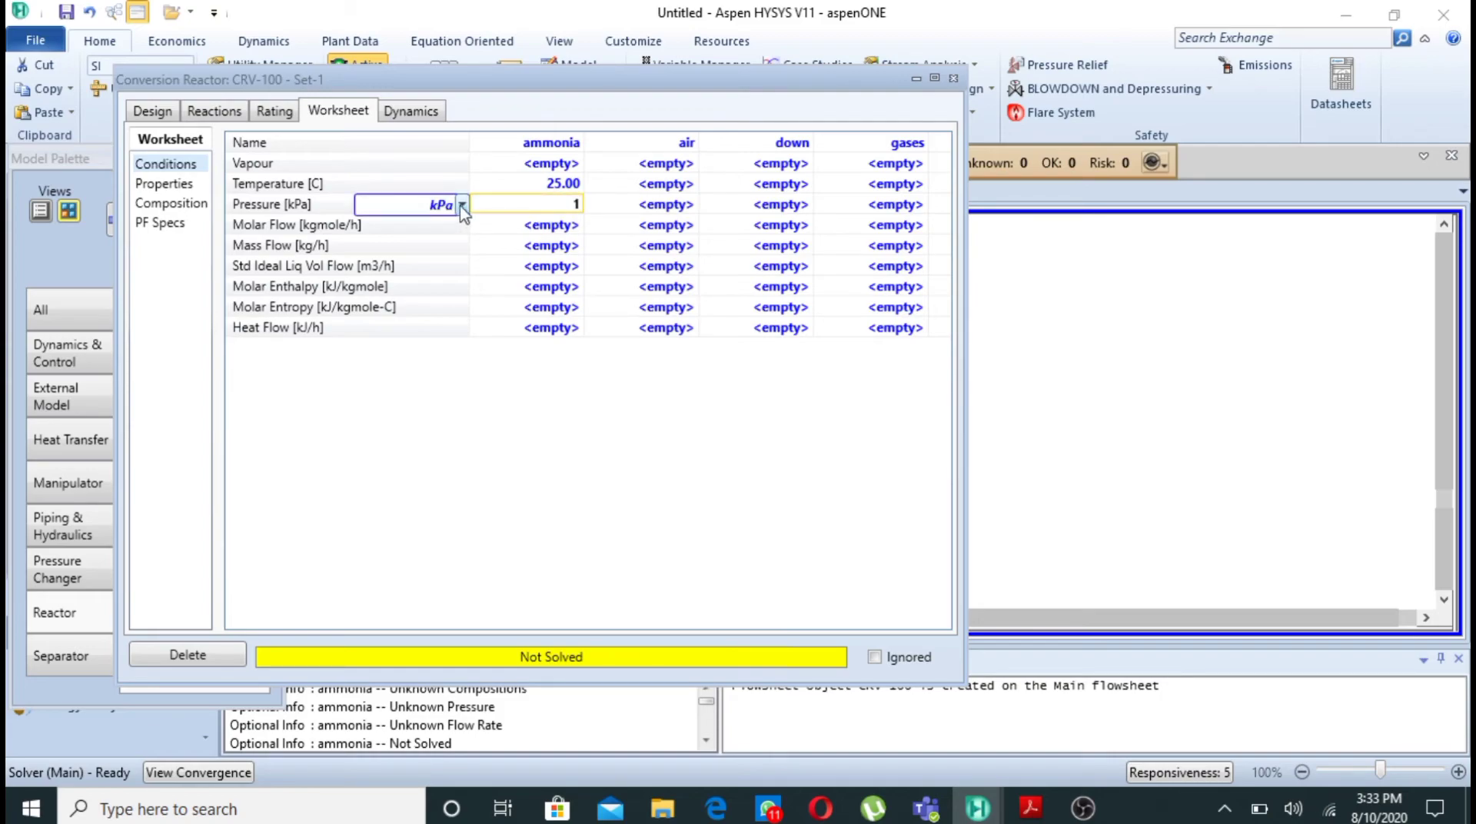
{"action": "left_click", "coordinate": [464, 206]}
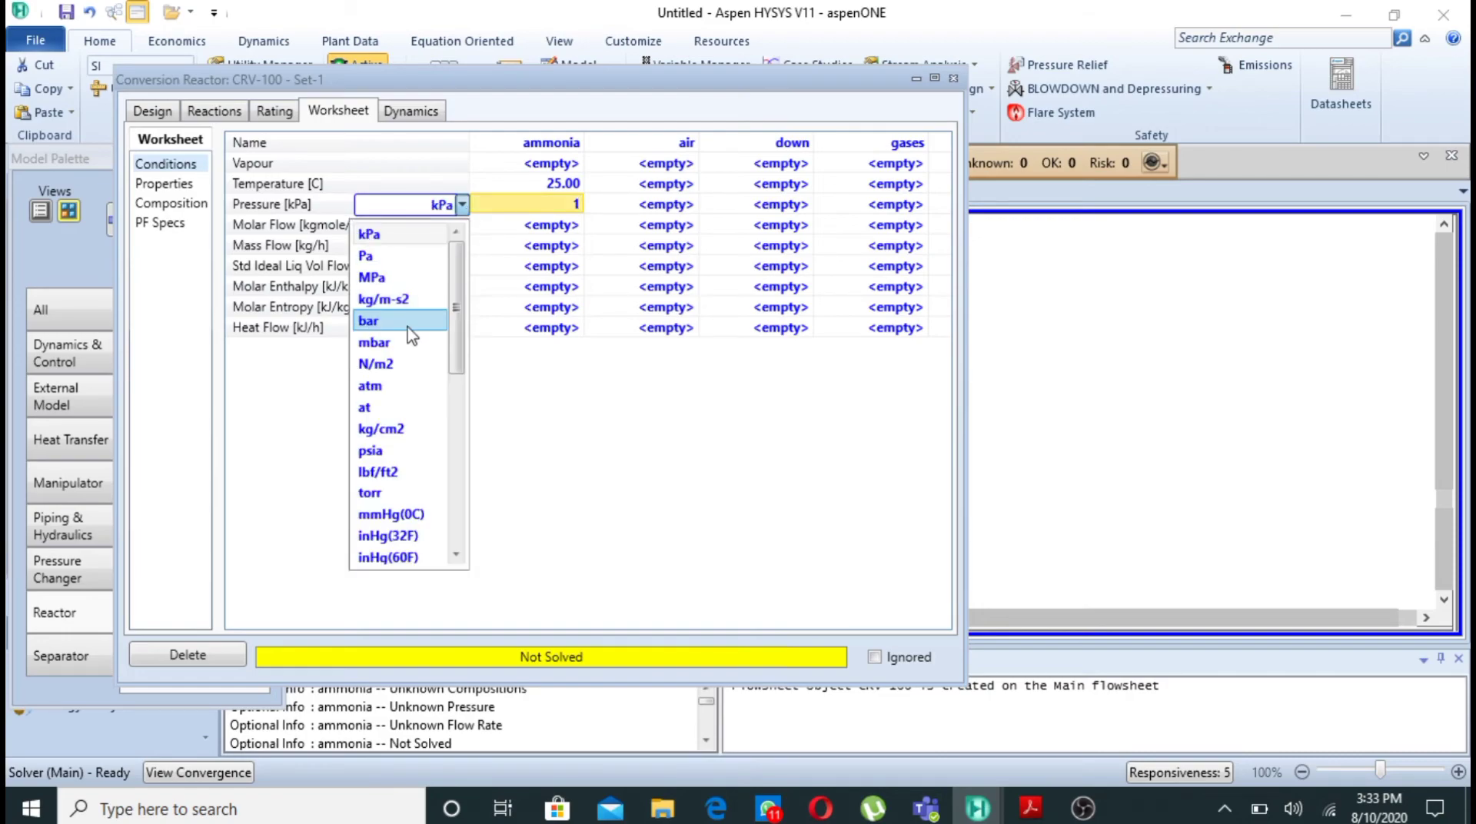
{"action": "left_click", "coordinate": [407, 387]}
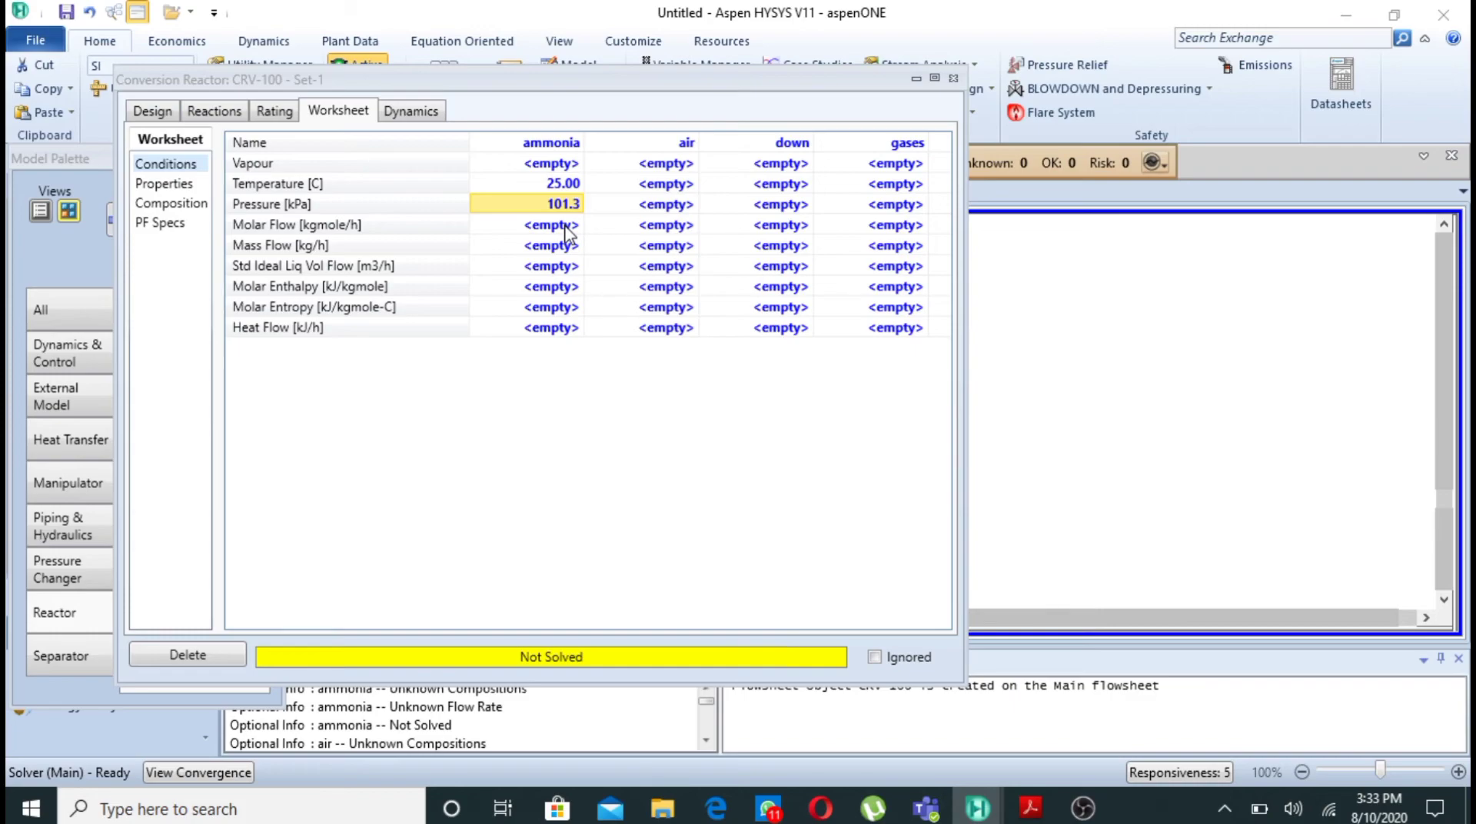
{"action": "left_click", "coordinate": [565, 225]}
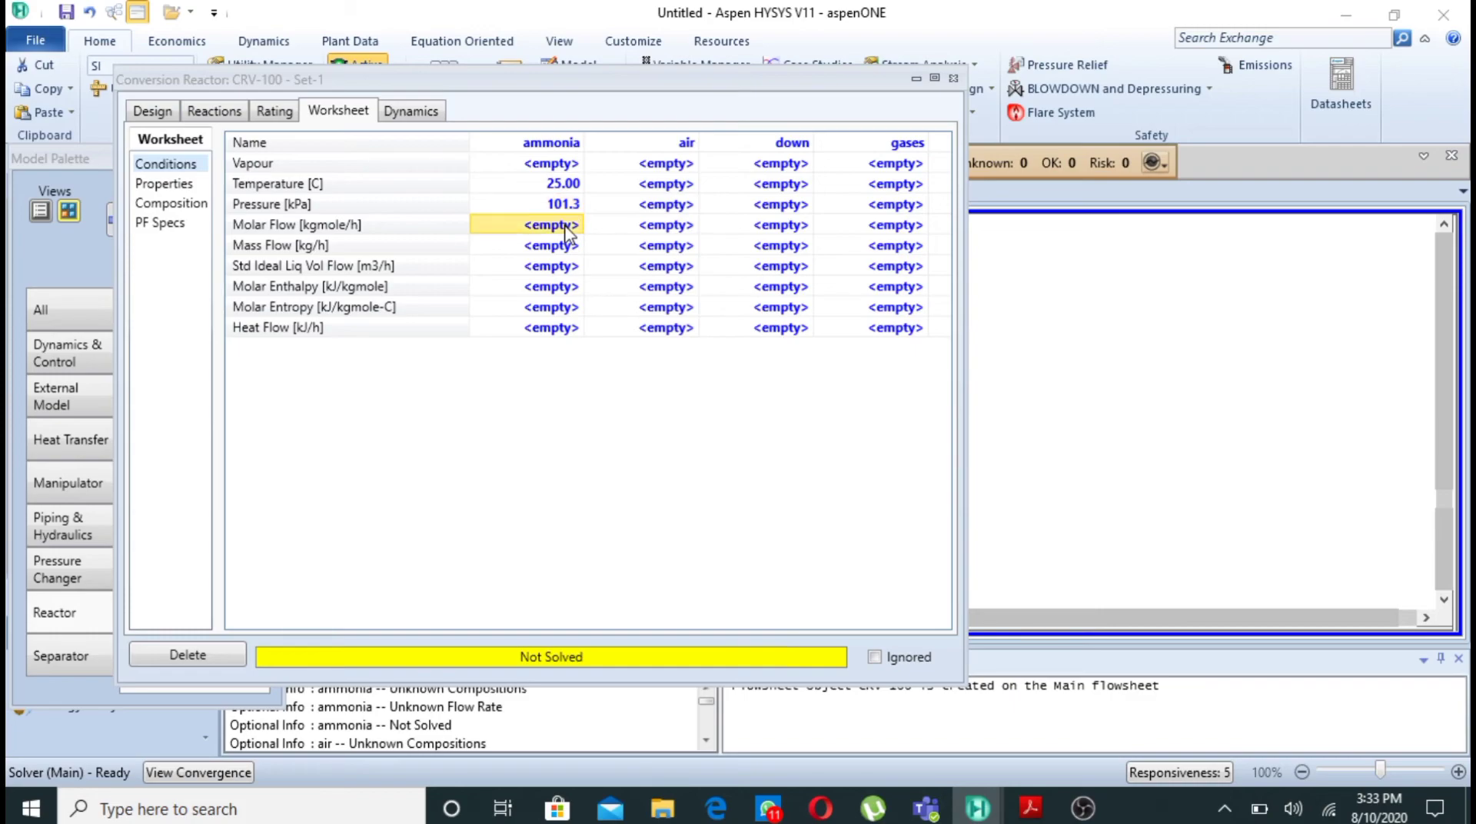
{"action": "type", "text": "5"}
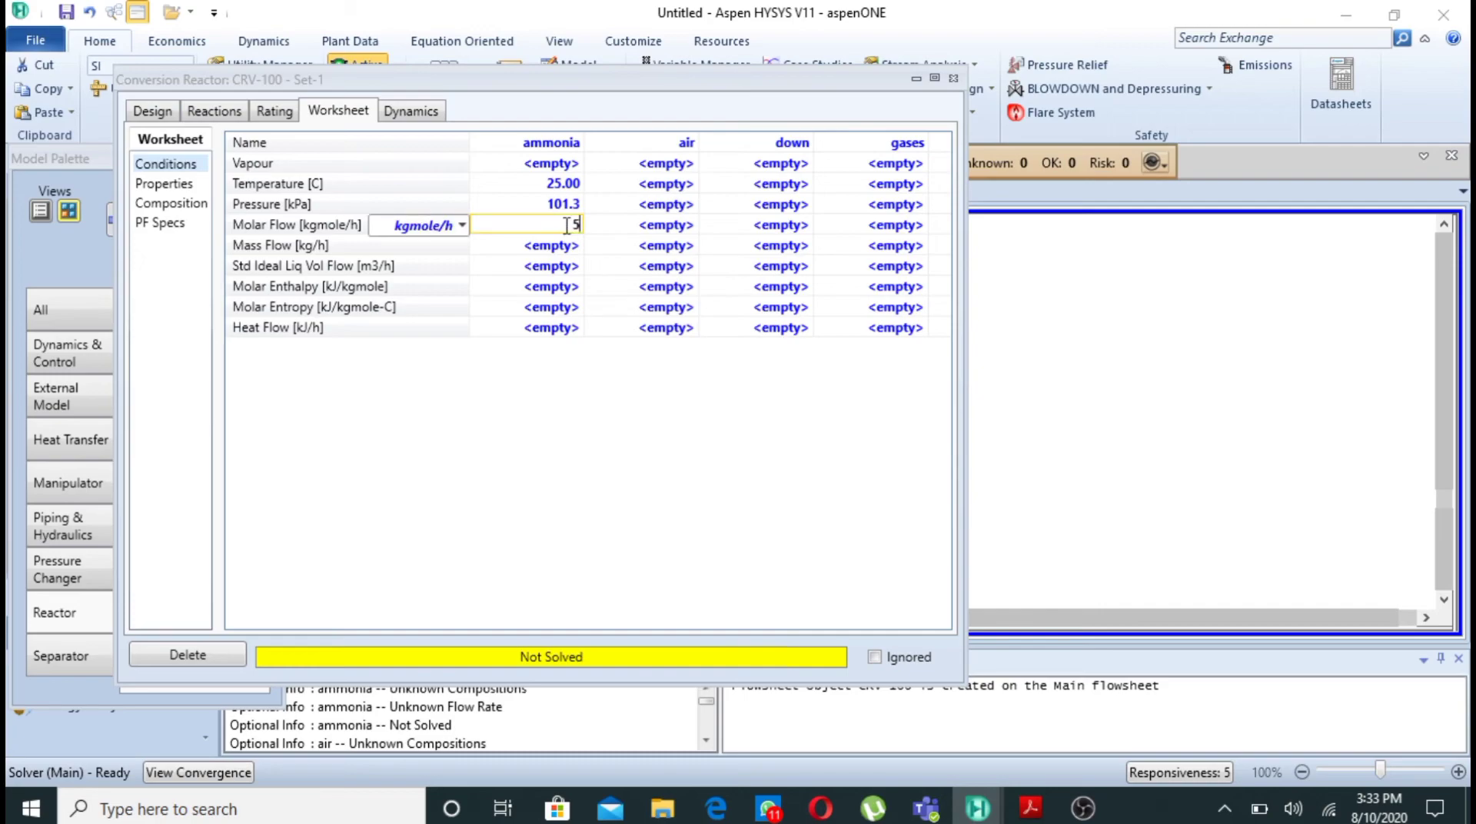
{"action": "key", "text": "Return"}
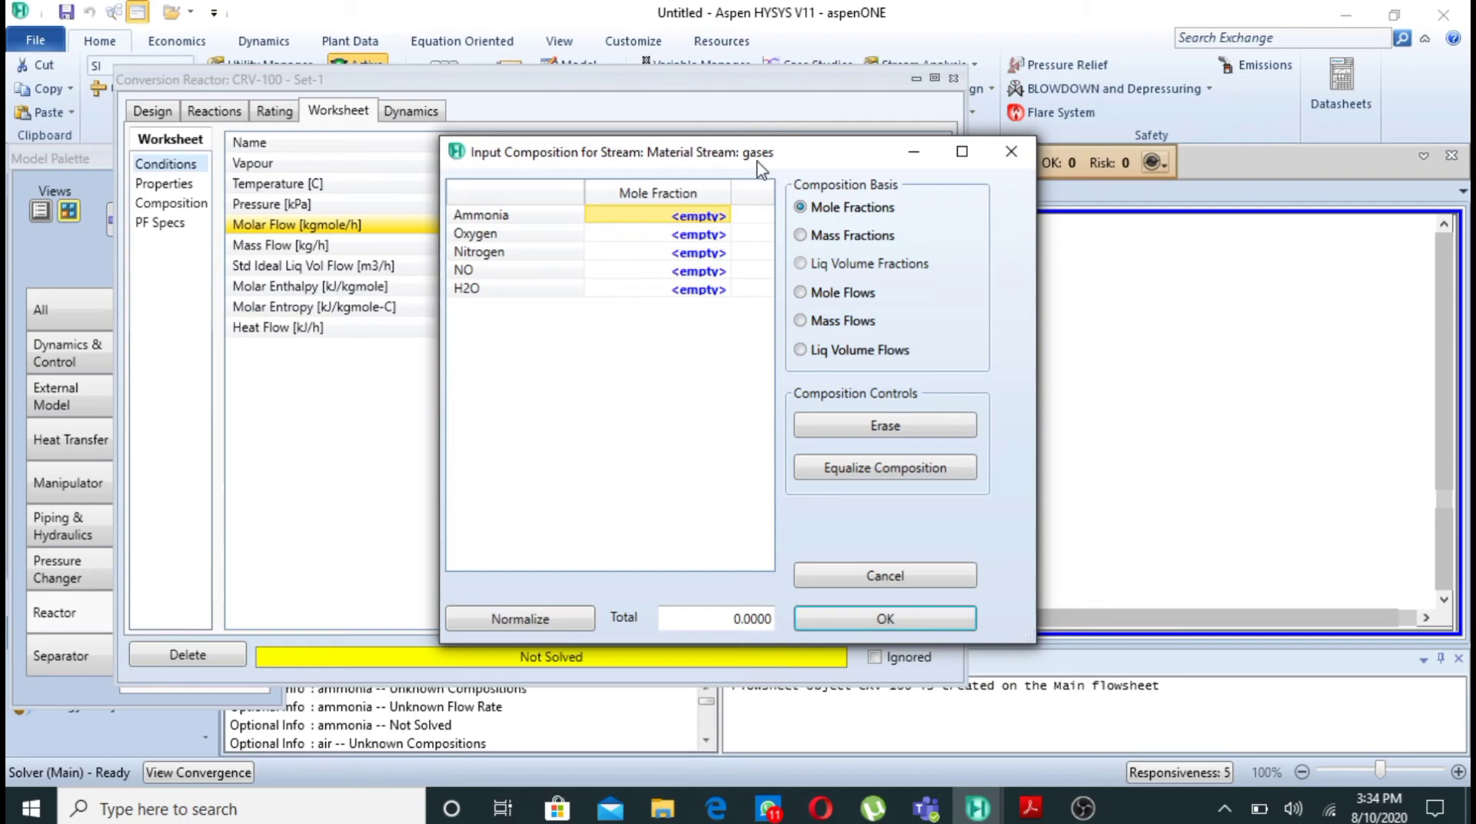
- Dismiss the composition inputs for the gases, down and air streams, and set the ammonia stream's ammonia mole fraction to 1
{"action": "left_click", "coordinate": [1010, 154]}
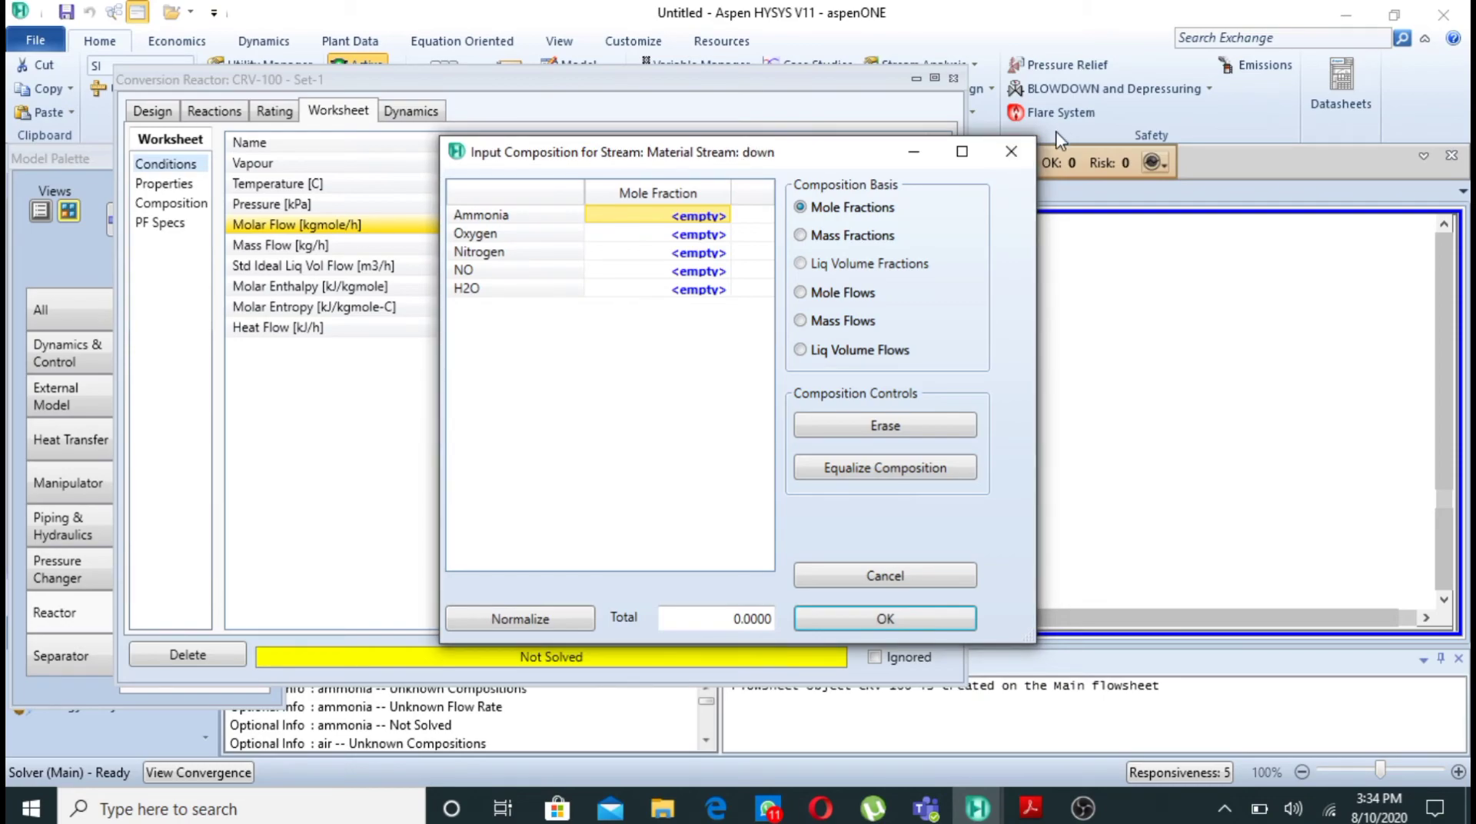
{"action": "left_click", "coordinate": [1017, 146]}
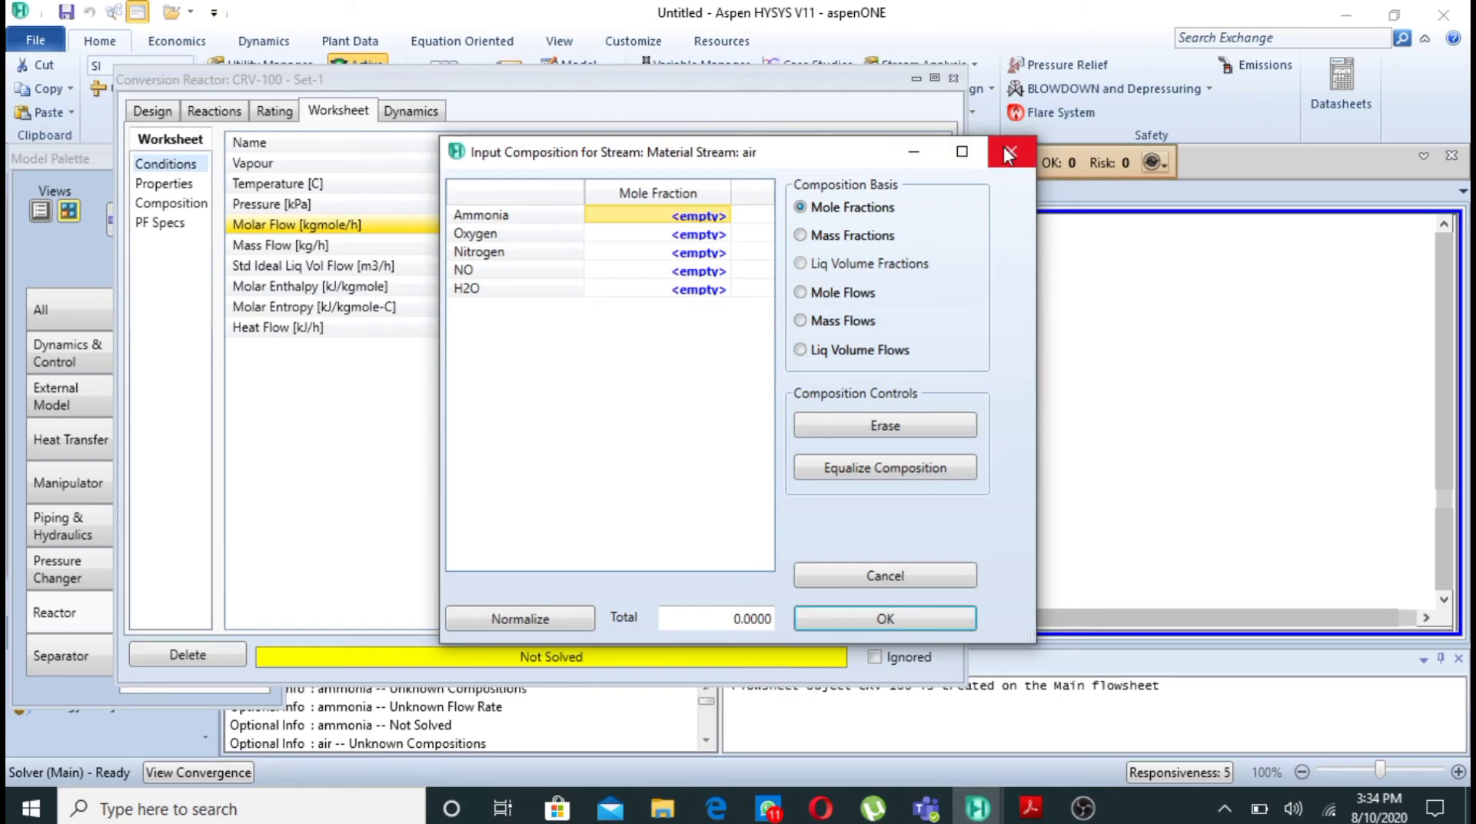
{"action": "left_click", "coordinate": [1009, 154]}
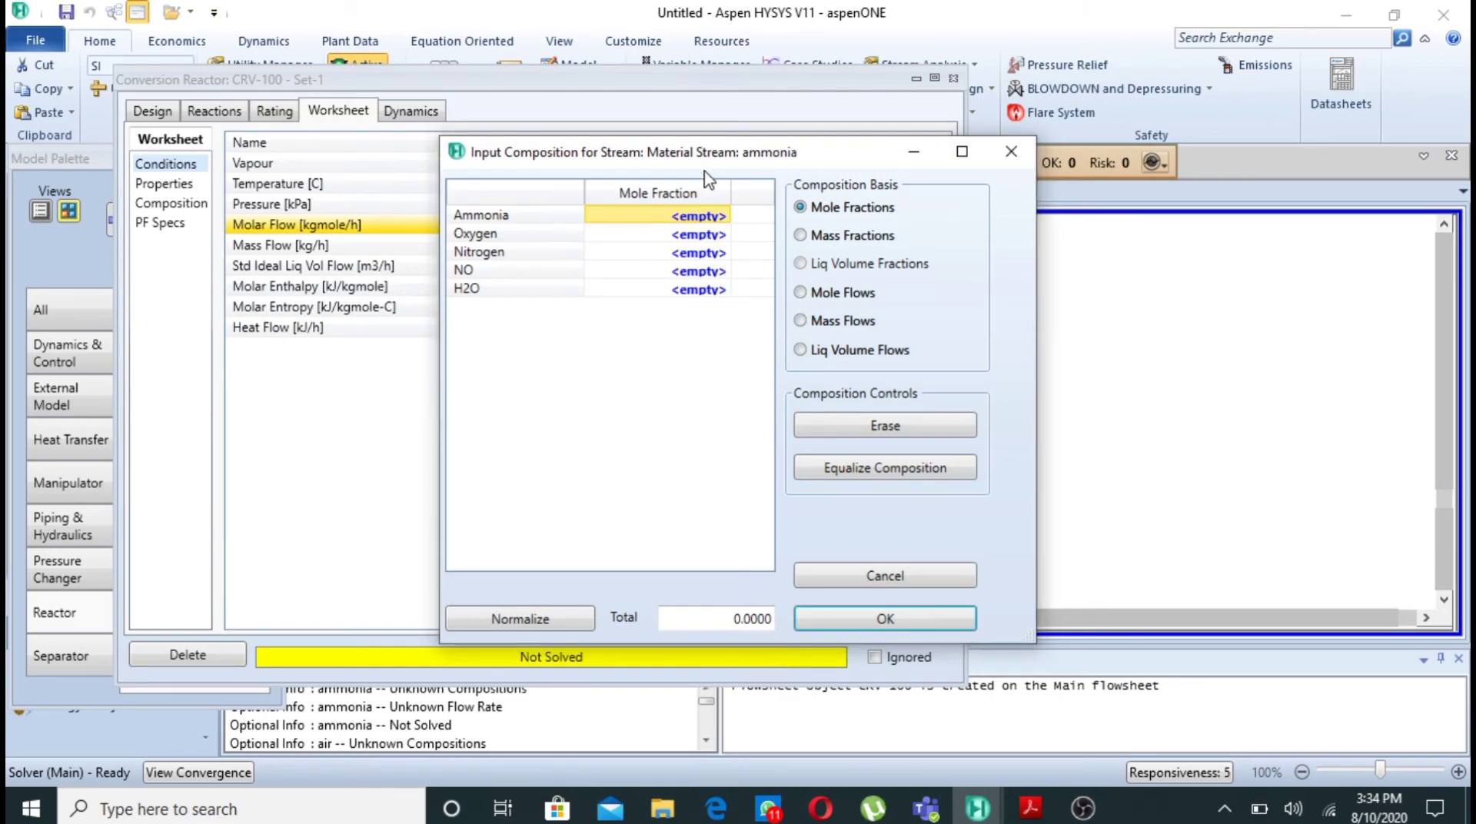
{"action": "left_click", "coordinate": [697, 219]}
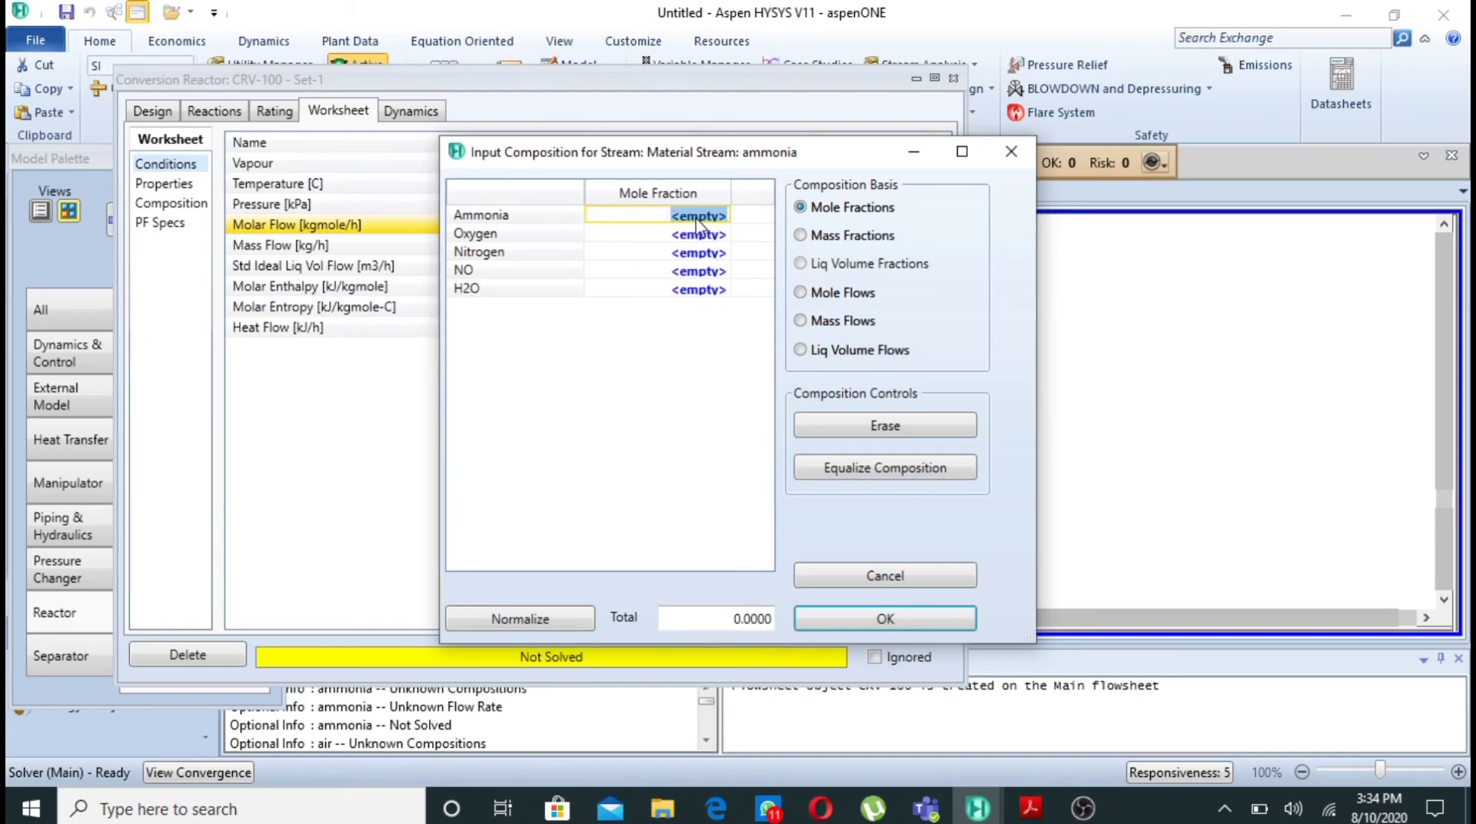
{"action": "type", "text": "1"}
{"action": "key", "text": "Return"}
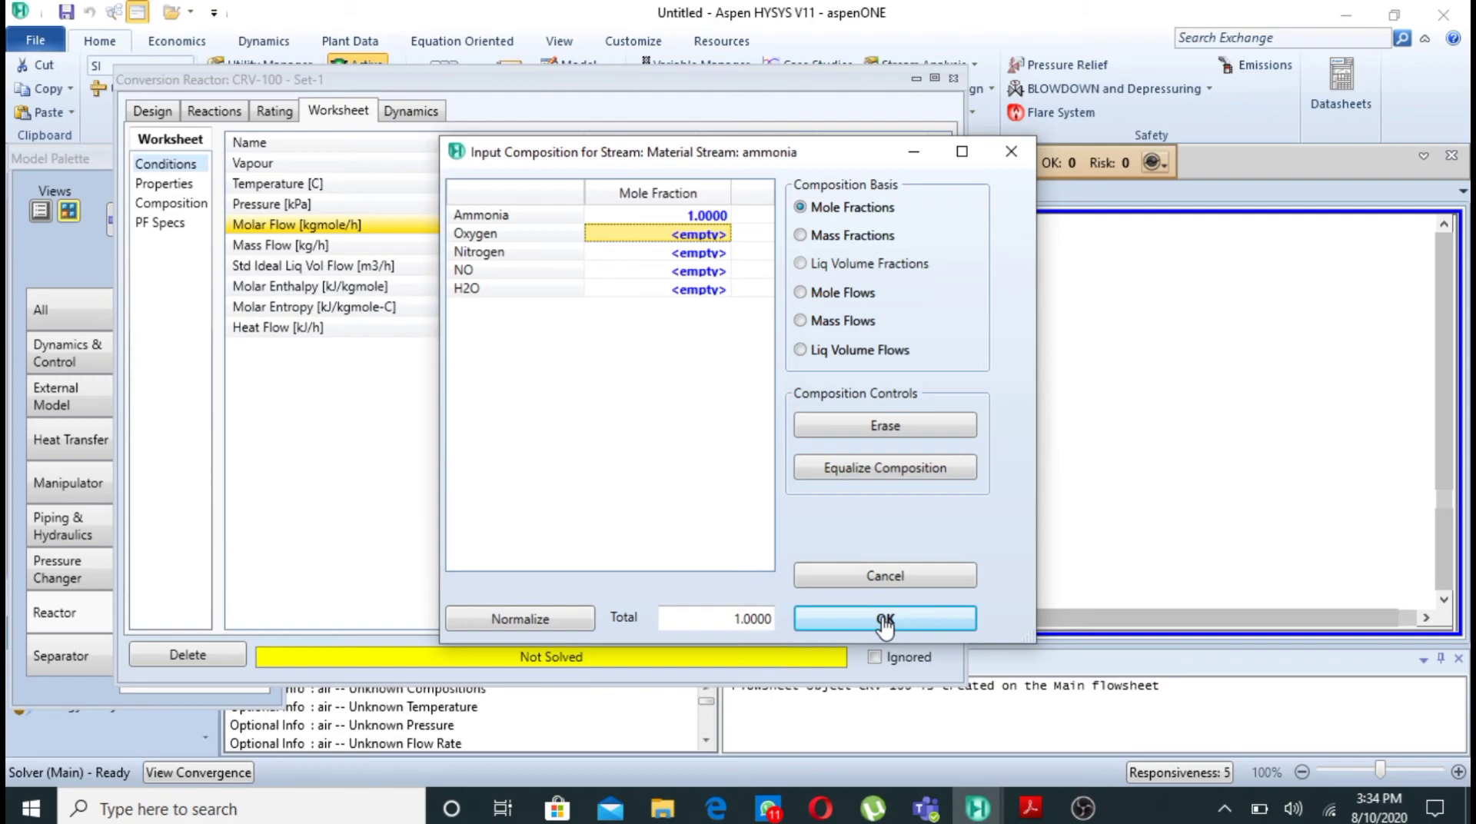
{"action": "left_click", "coordinate": [884, 619]}
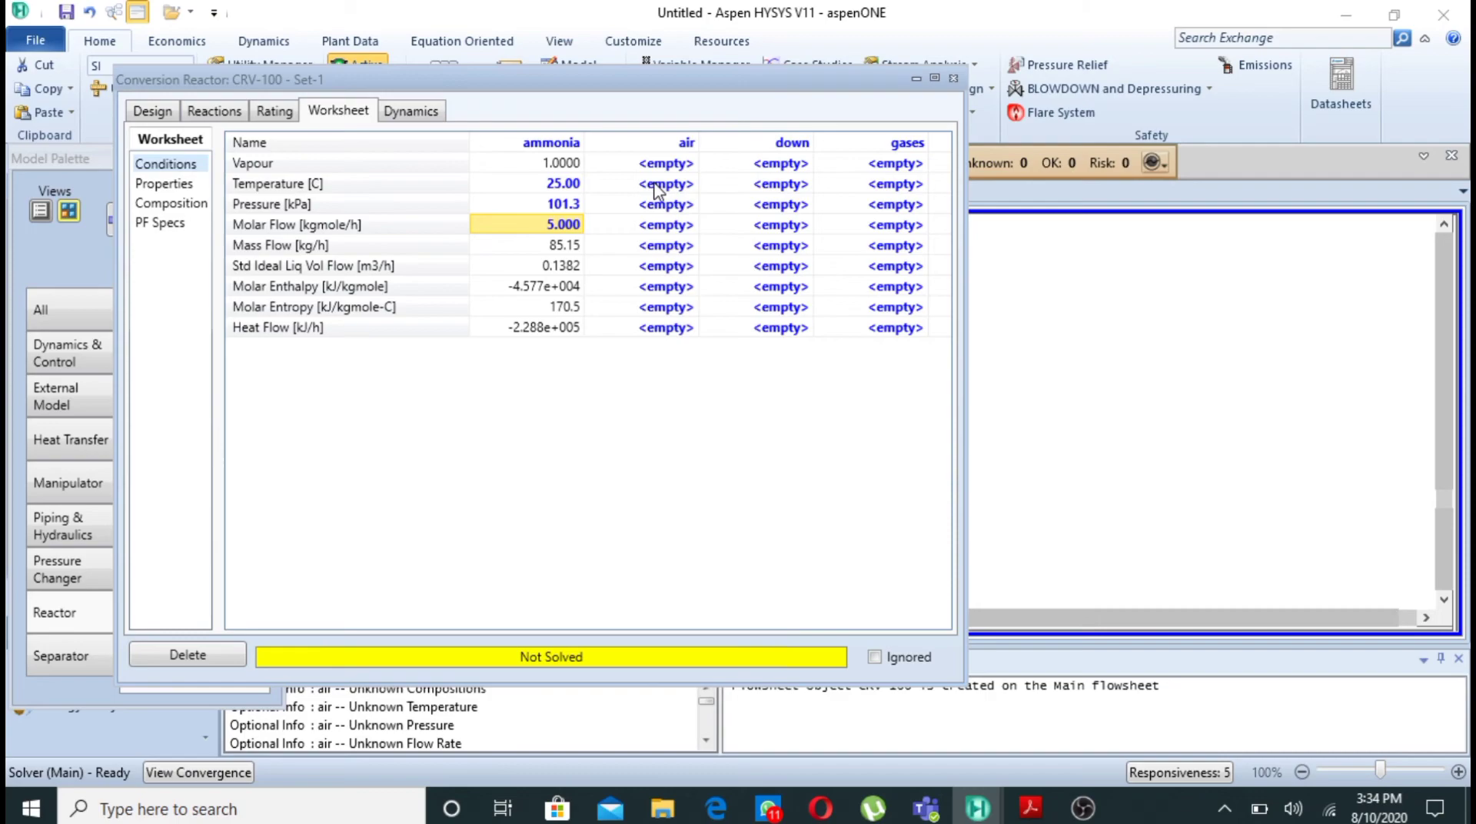
- Set the air stream's conditions to 25 °C, 1 atm and a molar flow of 5 kgmole/h
{"action": "left_click", "coordinate": [657, 186]}
{"action": "type", "text": "25"}
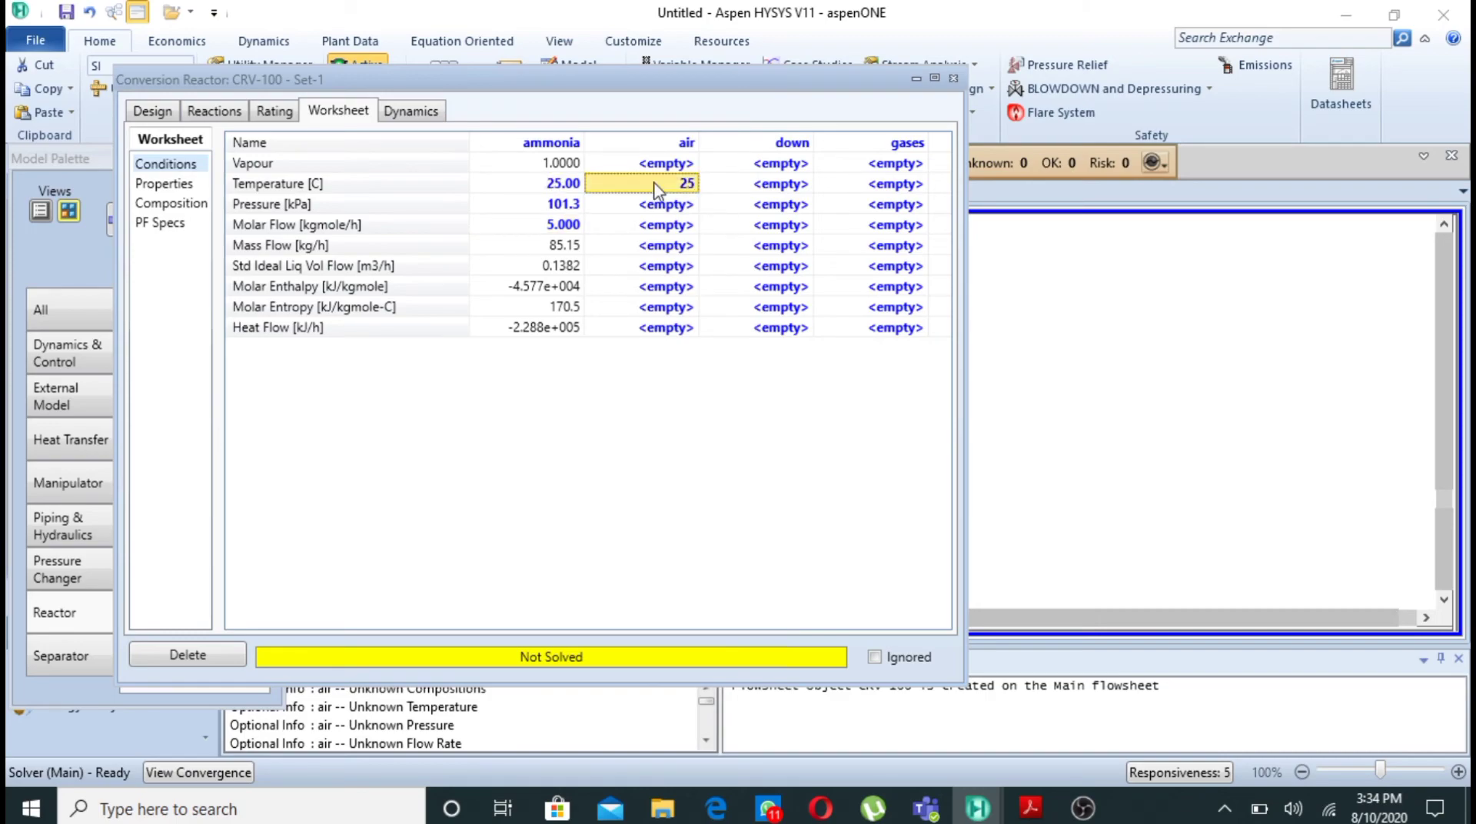
{"action": "left_click", "coordinate": [684, 205]}
{"action": "type", "text": "1"}
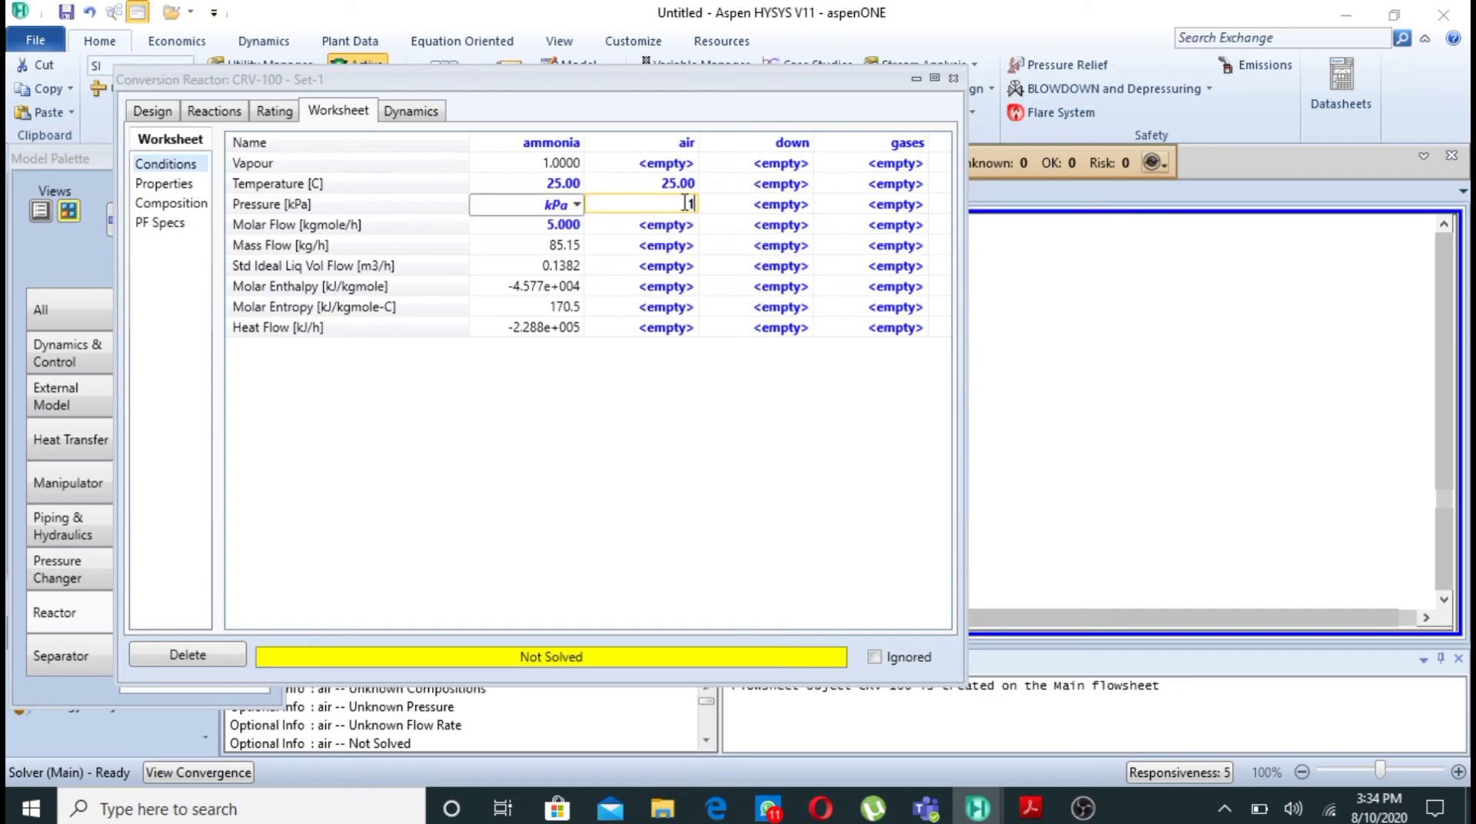
{"action": "left_click", "coordinate": [576, 204]}
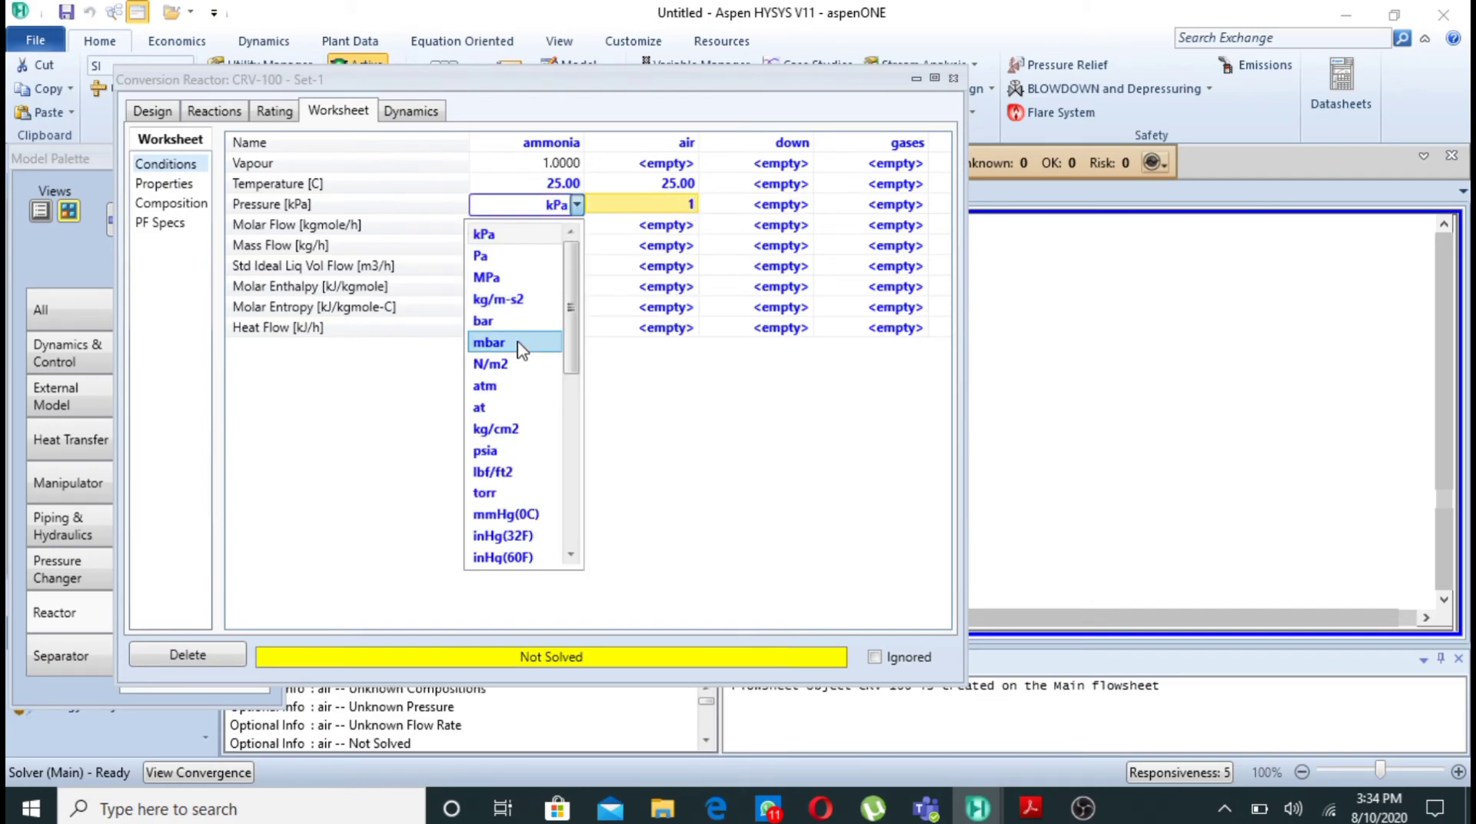
{"action": "left_click", "coordinate": [519, 385]}
{"action": "left_click", "coordinate": [674, 225]}
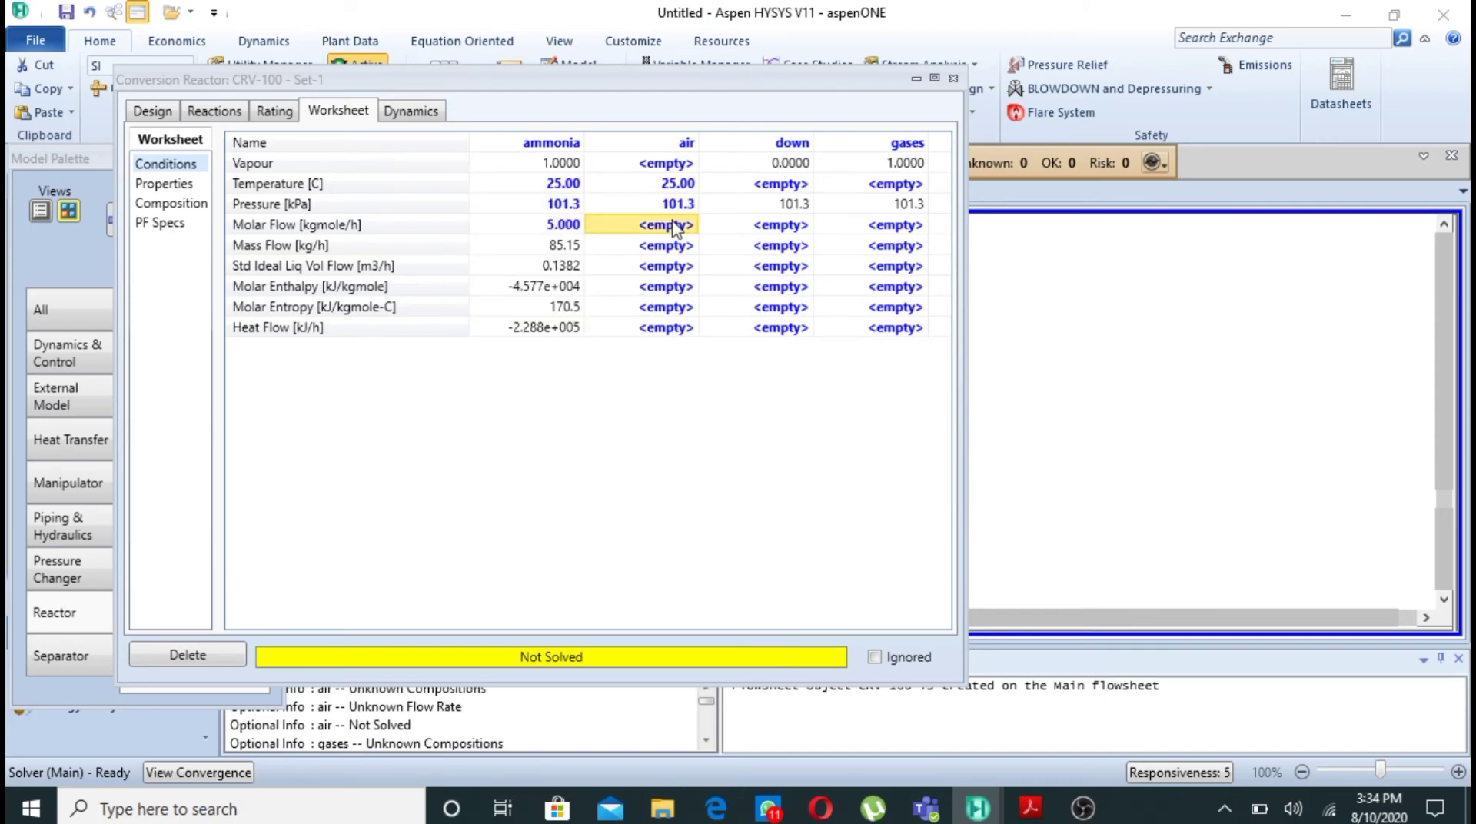
{"action": "type", "text": "5"}
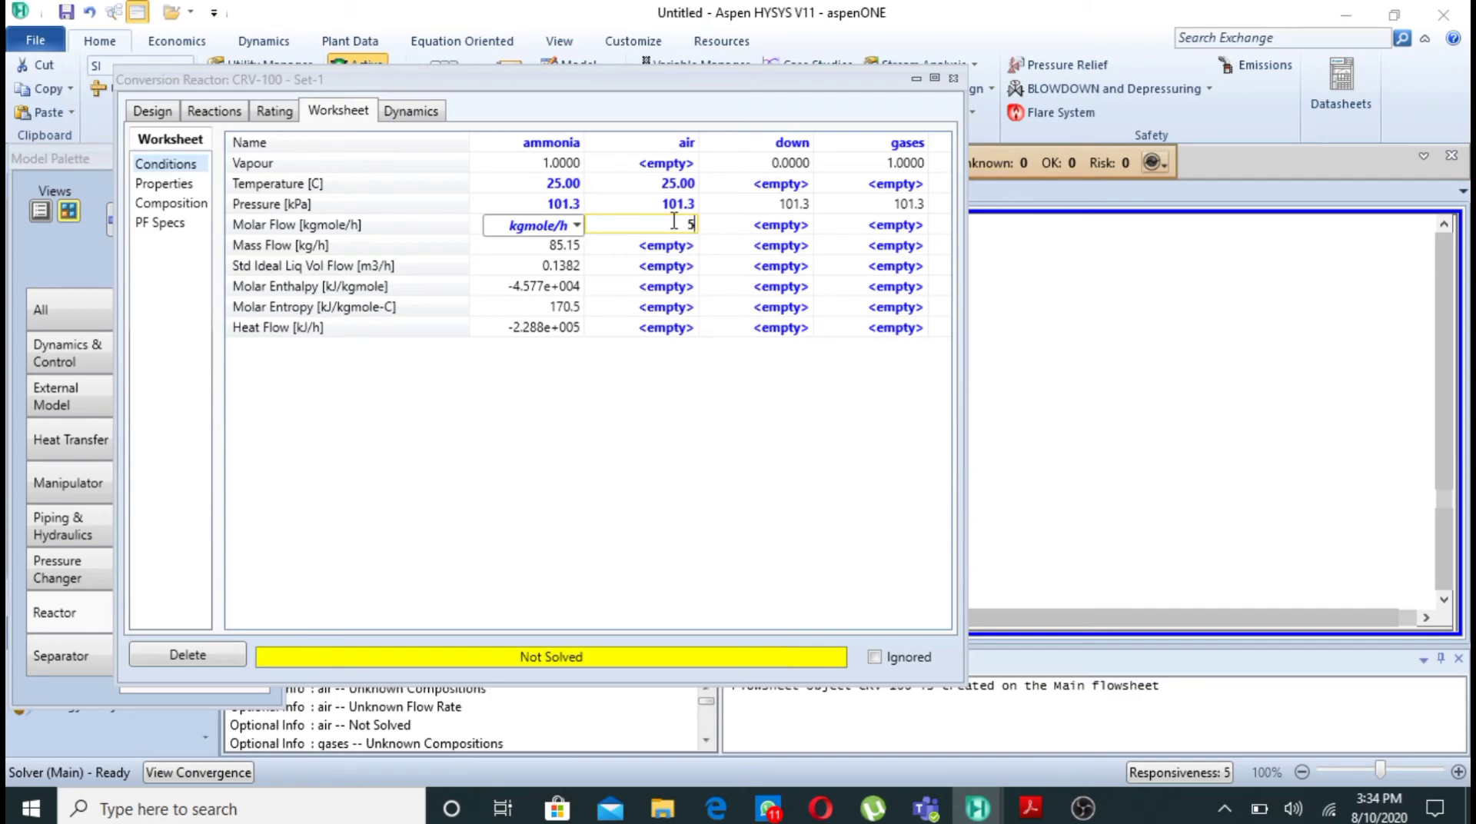
{"action": "key", "text": "Return"}
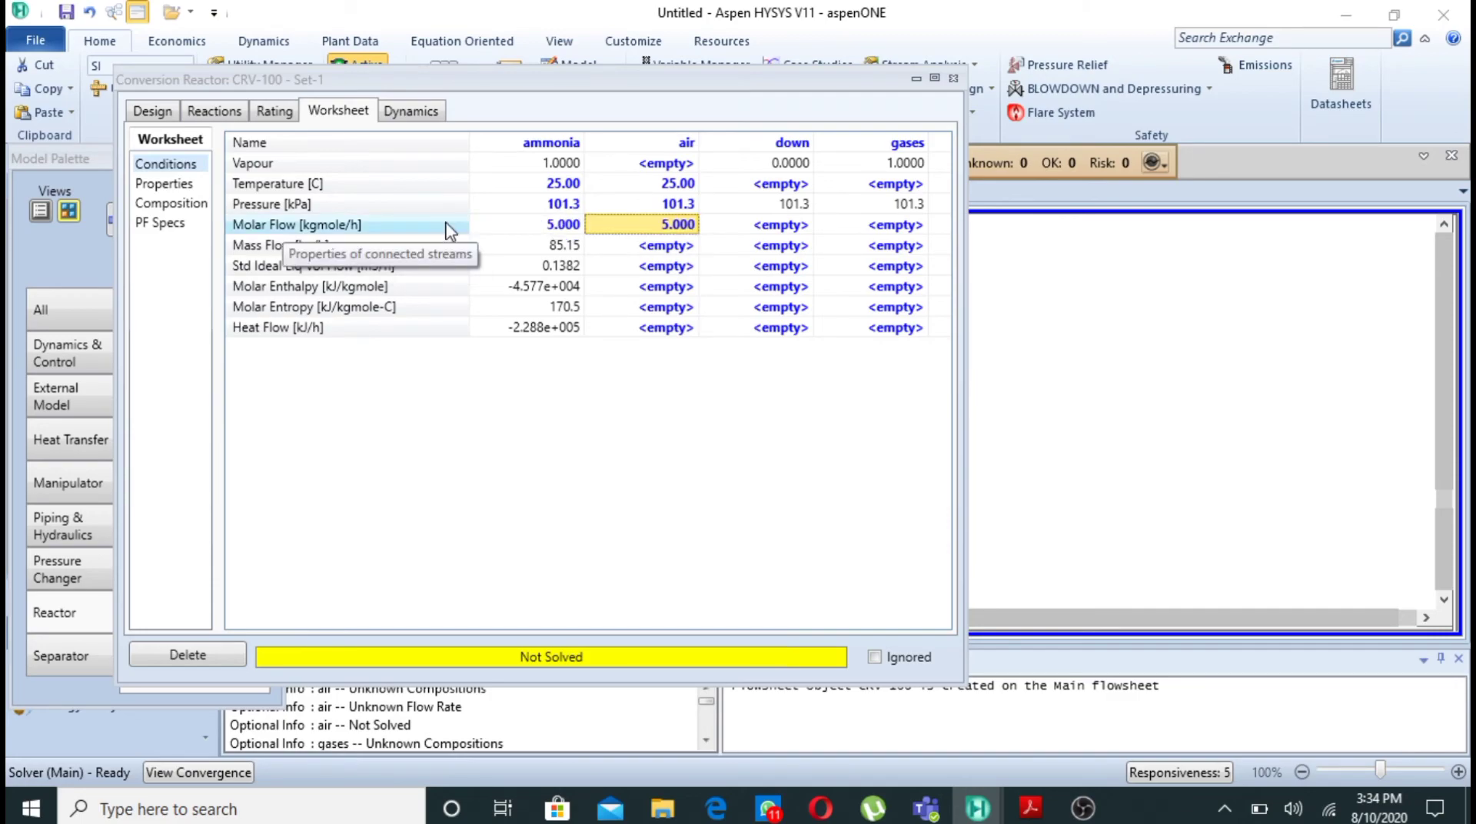
- Consult Example 3.2 in Acrobat Reader, return to HYSYS and set the air stream's mole fractions to 1 for oxygen and 0 for nitrogen
{"action": "left_click", "coordinate": [1030, 807]}
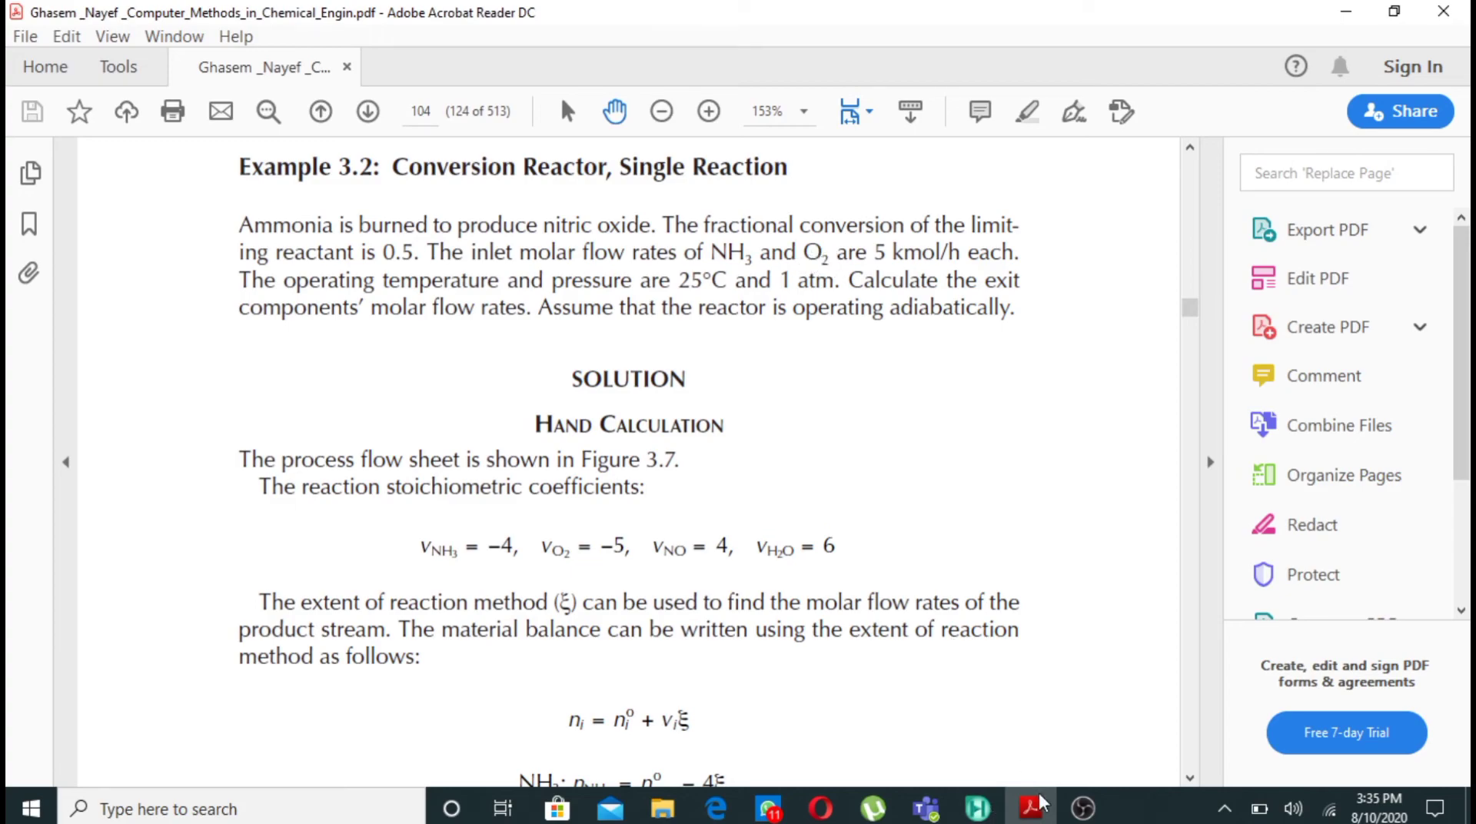
{"action": "left_click", "coordinate": [984, 813]}
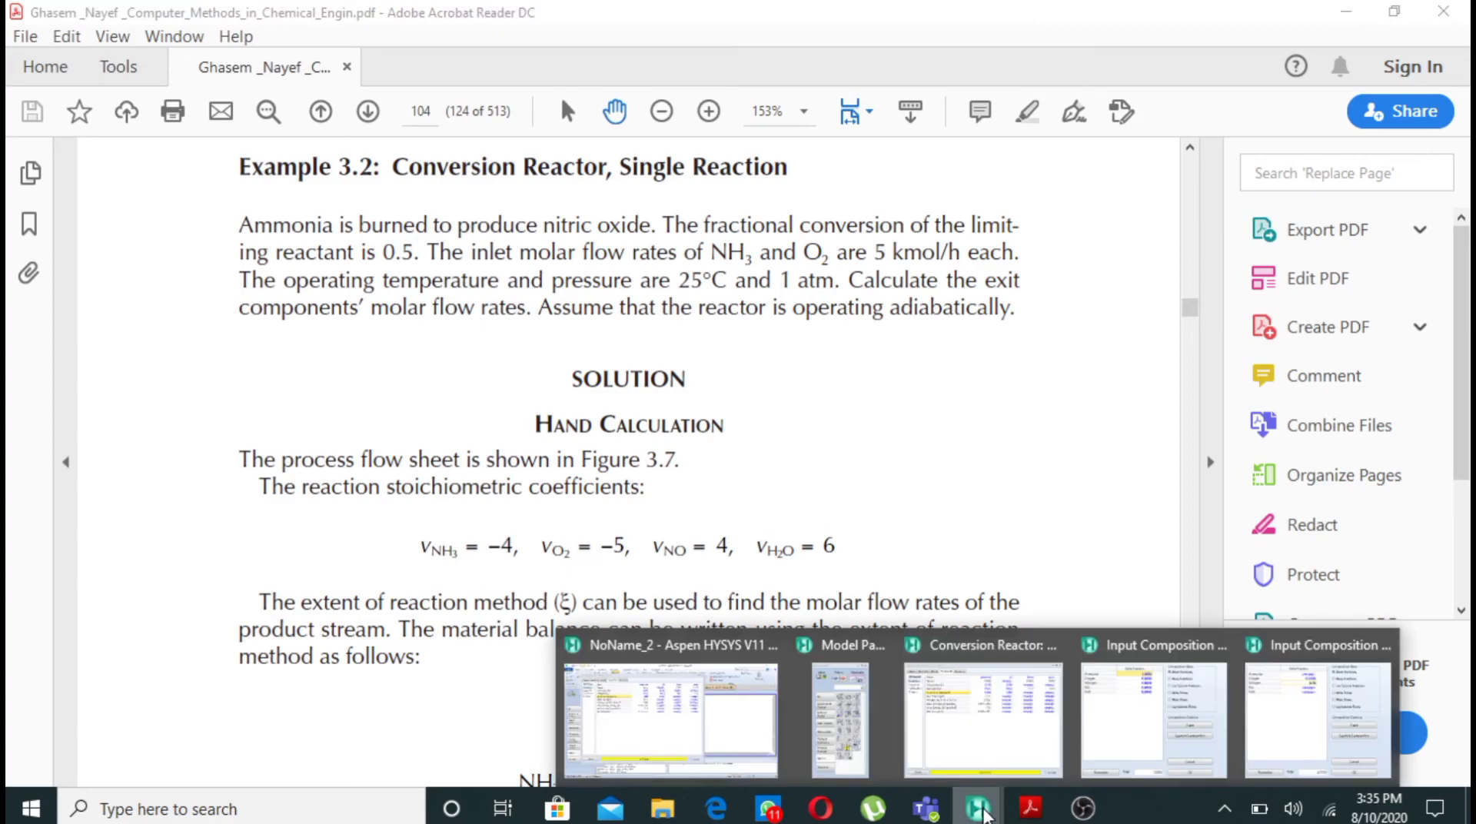
{"action": "left_click", "coordinate": [777, 761]}
{"action": "left_click", "coordinate": [722, 244]}
{"action": "type", "text": "0.79"}
{"action": "left_click", "coordinate": [724, 250]}
{"action": "type", "text": "0"}
{"action": "key", "text": "BackSpace"}
{"action": "key", "text": "BackSpace"}
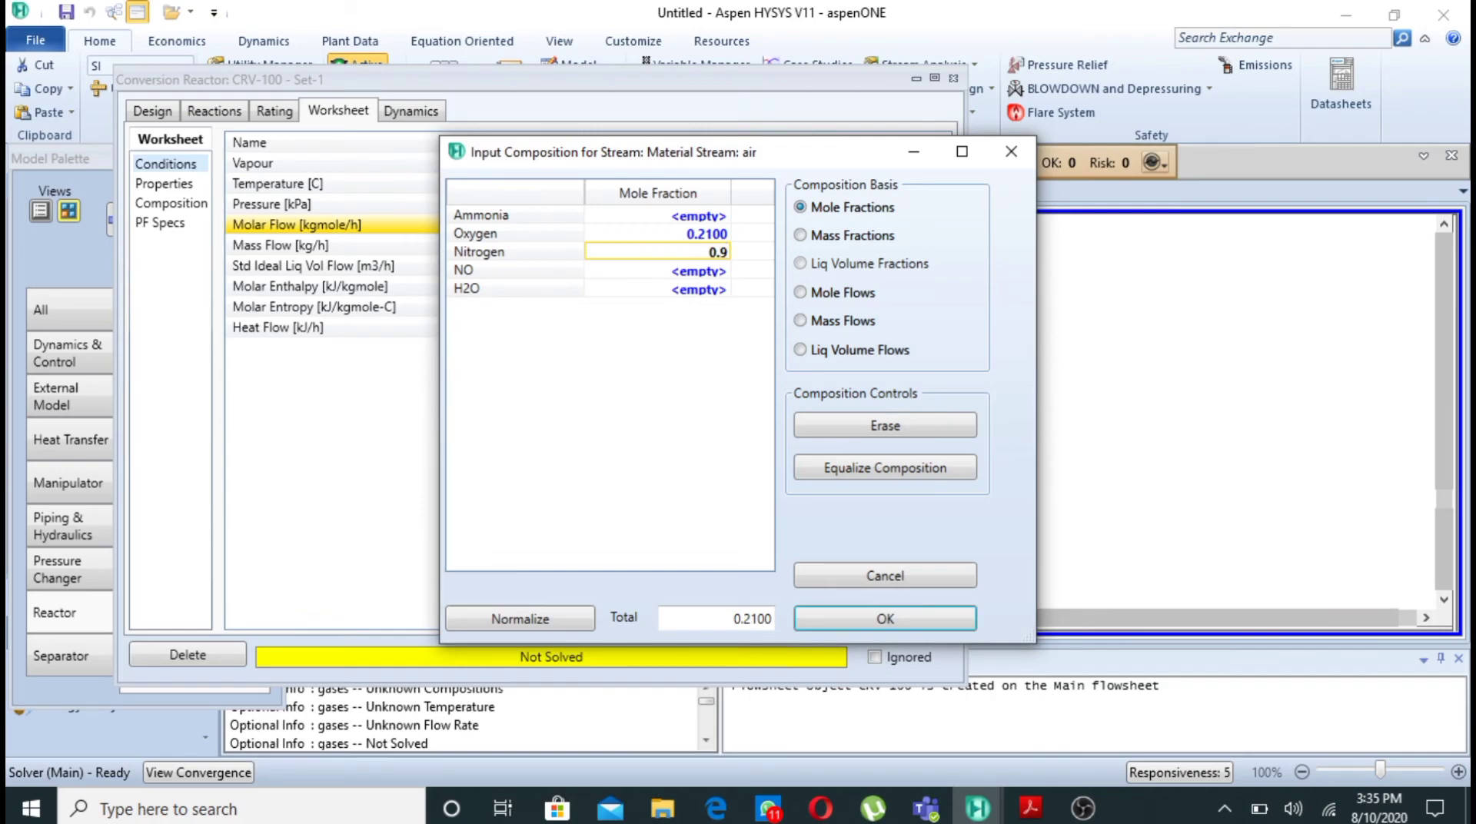
{"action": "key", "text": "Delete"}
{"action": "key", "text": "BackSpace"}
{"action": "key", "text": "Return"}
{"action": "left_click", "coordinate": [715, 236]}
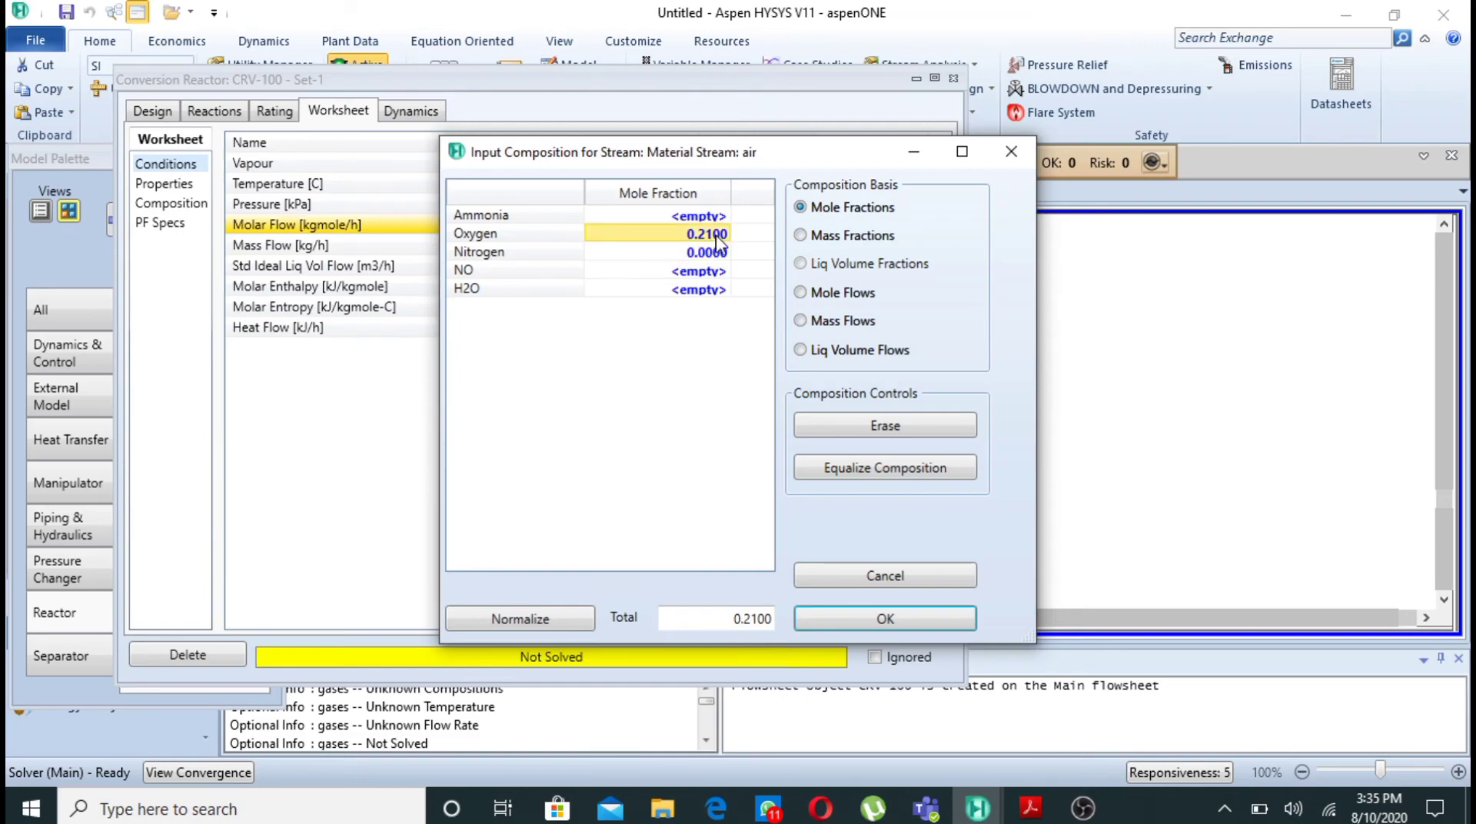
{"action": "type", "text": "1"}
{"action": "key", "text": "Return"}
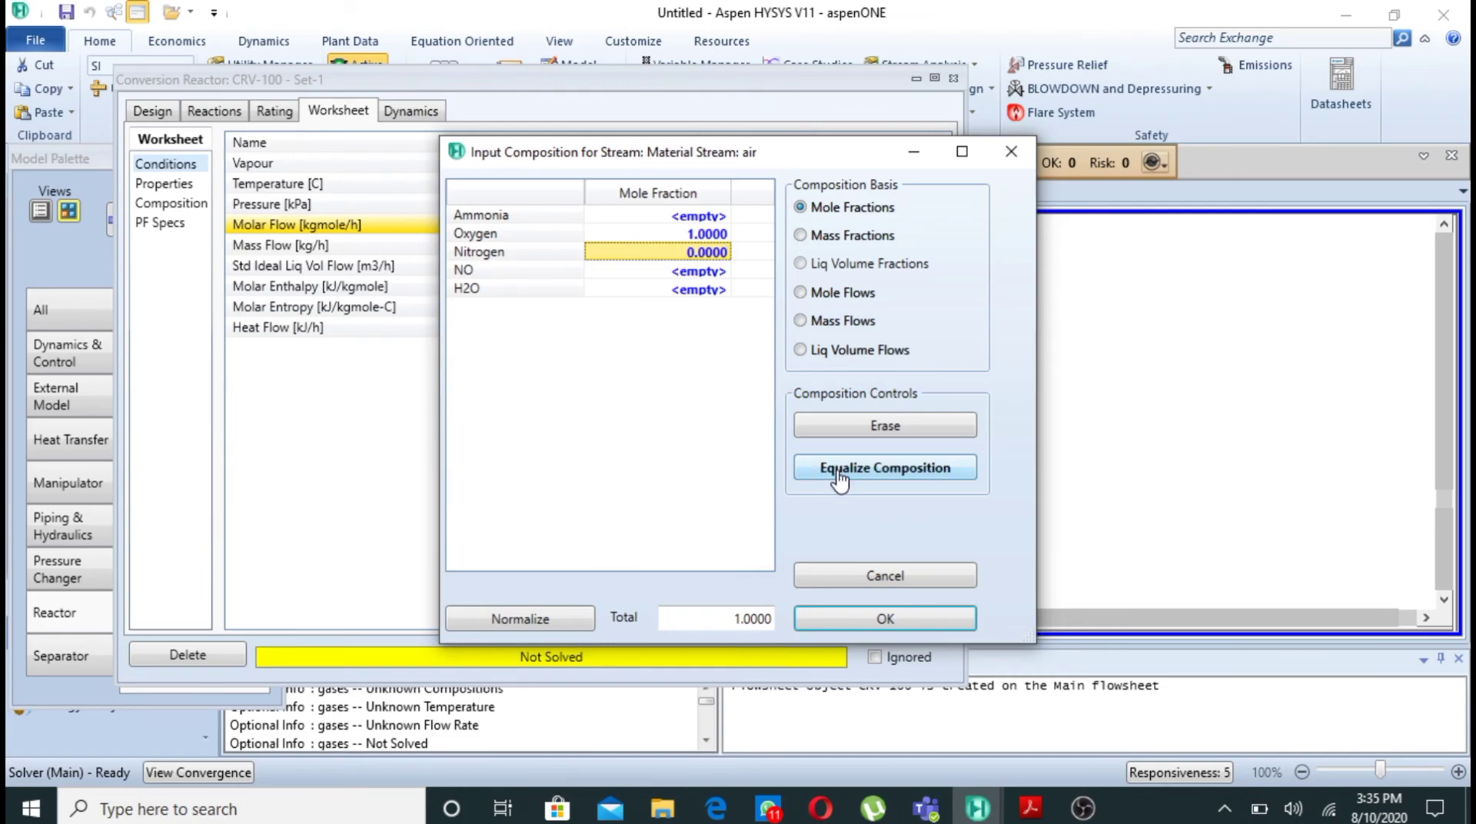
- Accept the air and ammonia stream compositions to solve the reactor, and move the reactor window clear of the model palette
{"action": "left_click", "coordinate": [916, 617]}
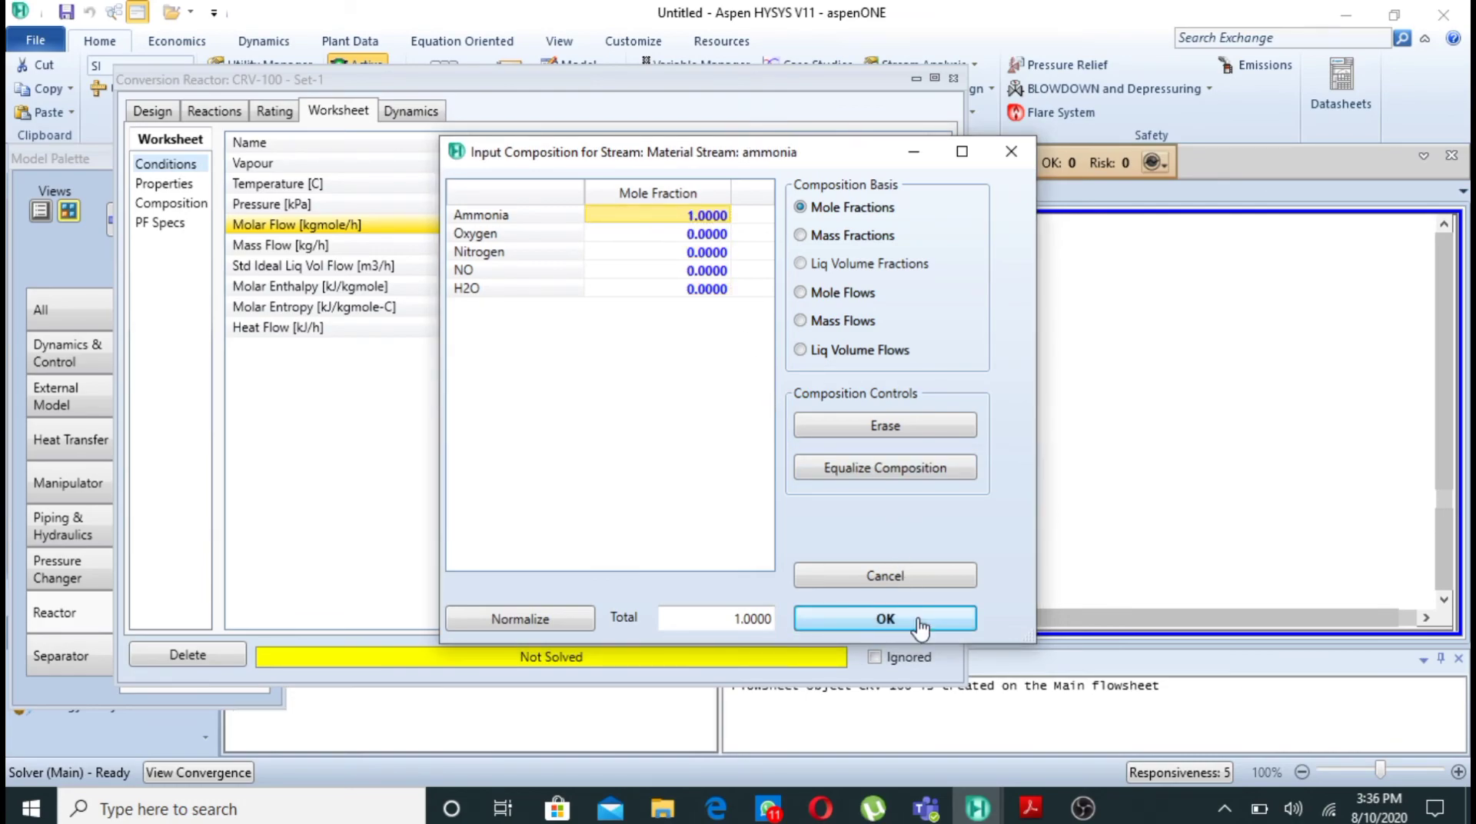
{"action": "left_click", "coordinate": [920, 624]}
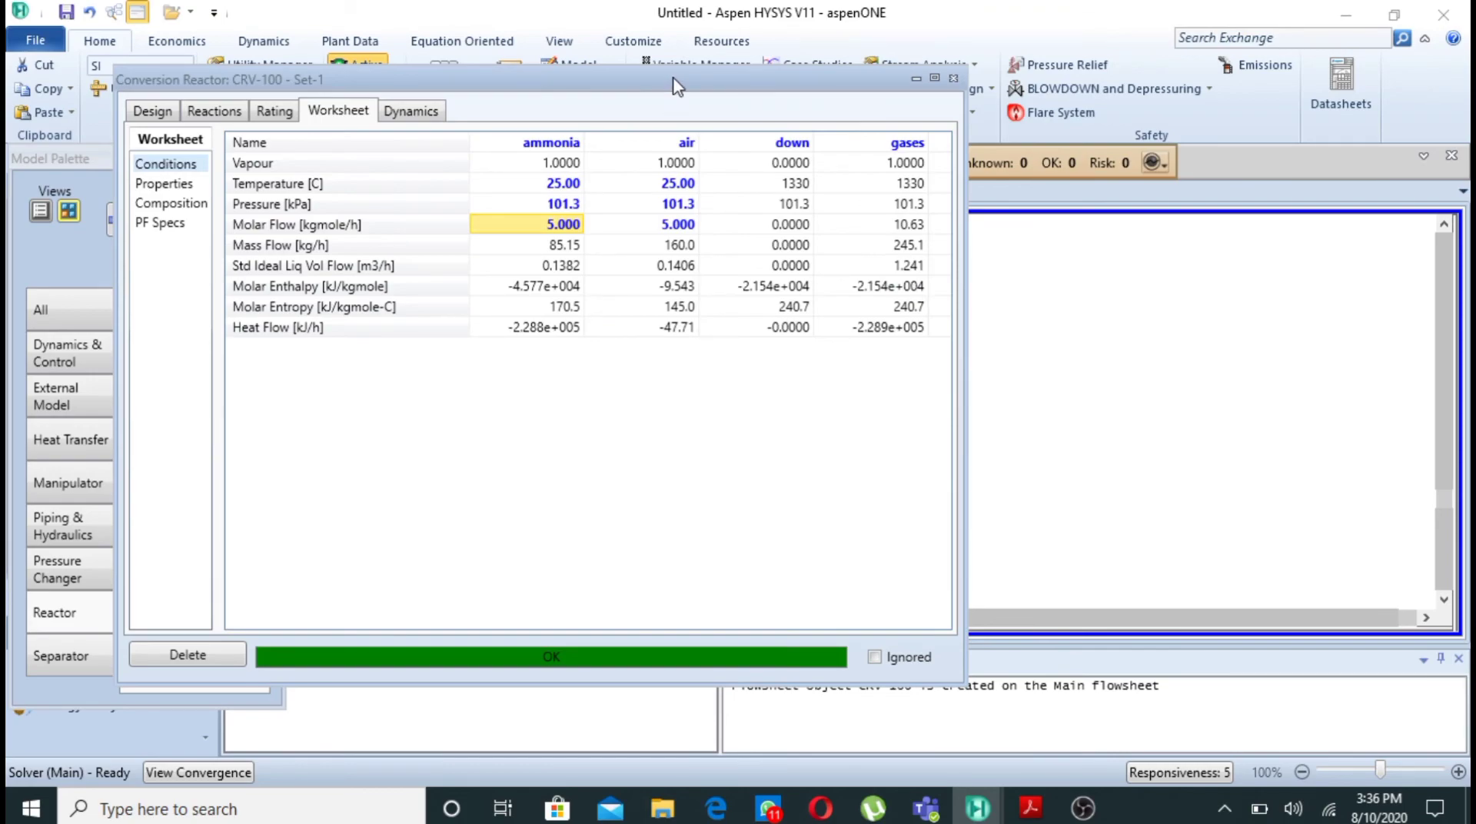
{"action": "left_click_drag", "start_coordinate": [674, 83], "coordinate": [925, 85]}
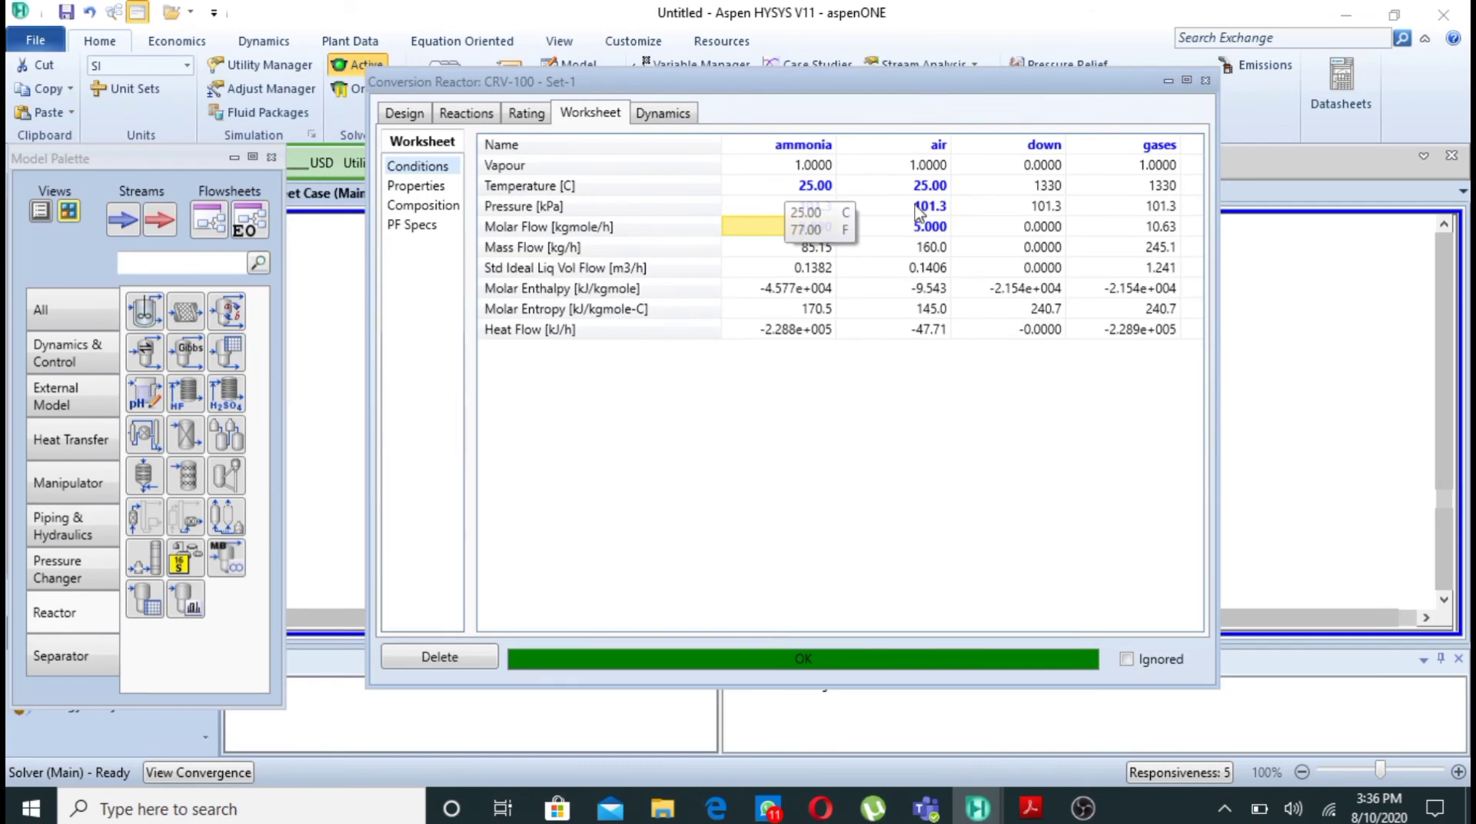
- Review the solved conditions and component mole fractions of the ammonia, air, down and gases streams
{"action": "left_click", "coordinate": [425, 206]}
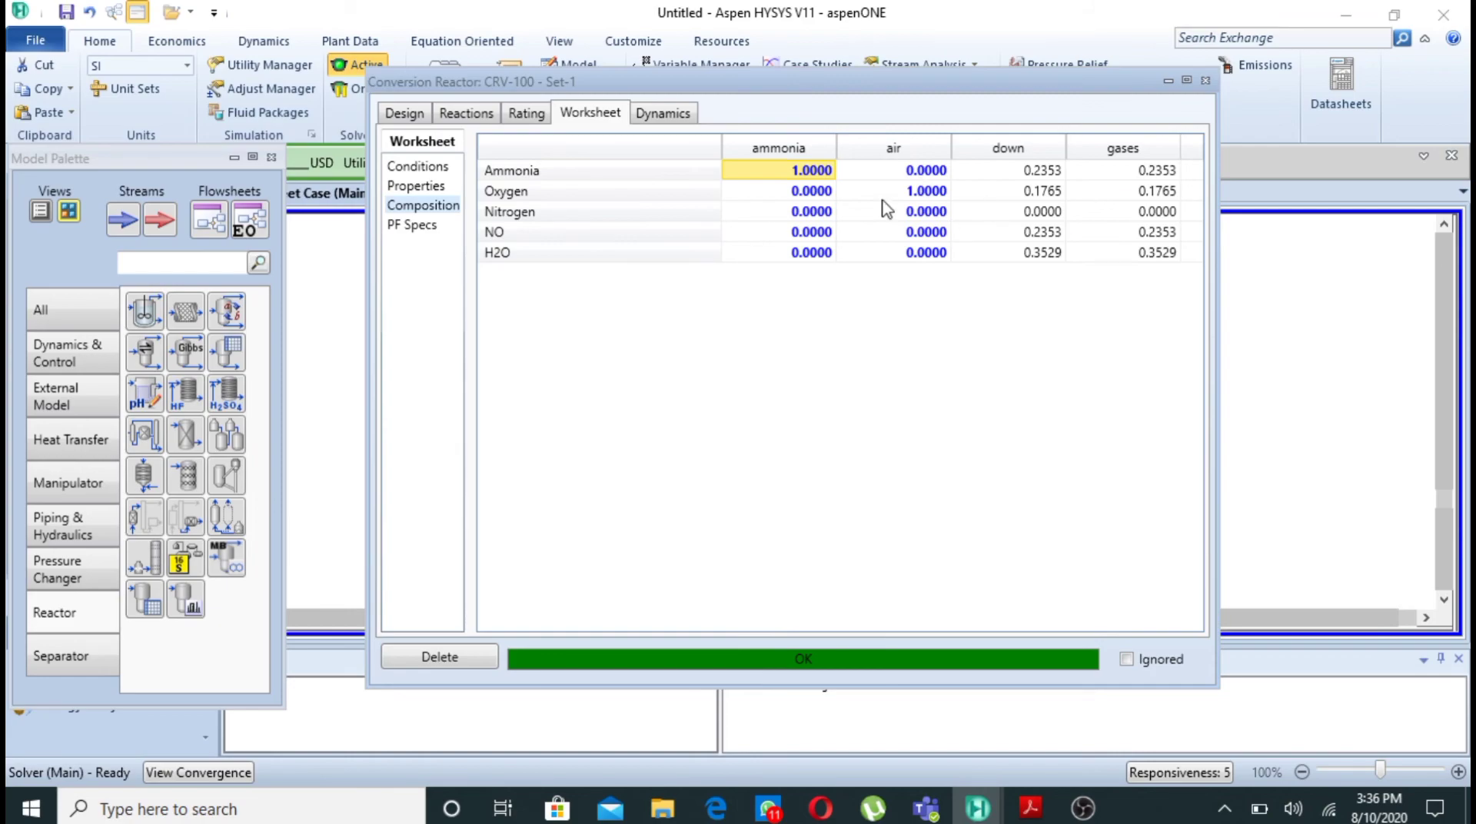
{"action": "left_click", "coordinate": [414, 169]}
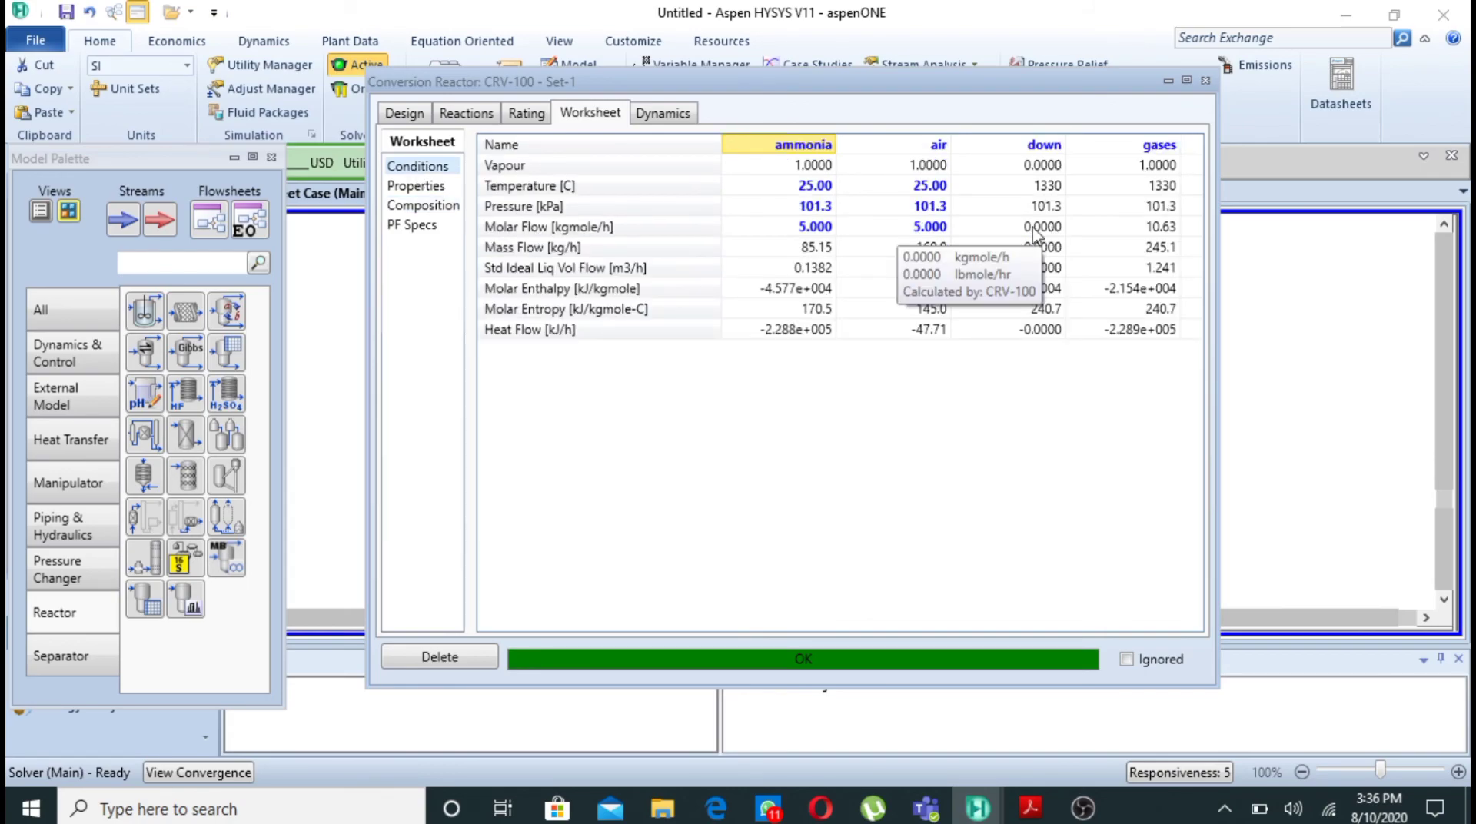
{"action": "left_click", "coordinate": [435, 216]}
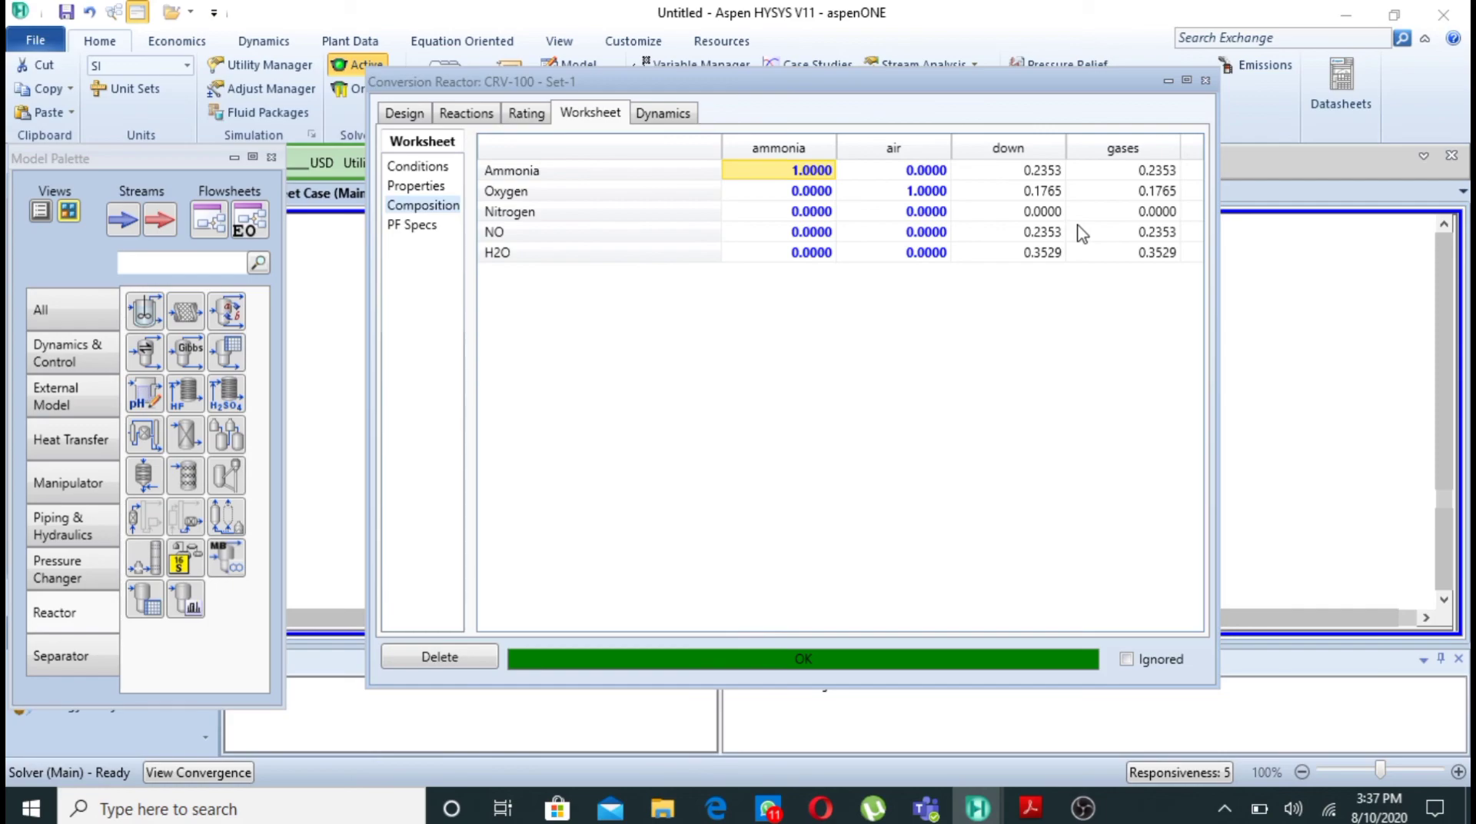
- Examine the reactor's reaction results, checking the Rxn-1 reaction extents and each component's inflow, reaction and outflow in the reaction balance
{"action": "left_click", "coordinate": [478, 116]}
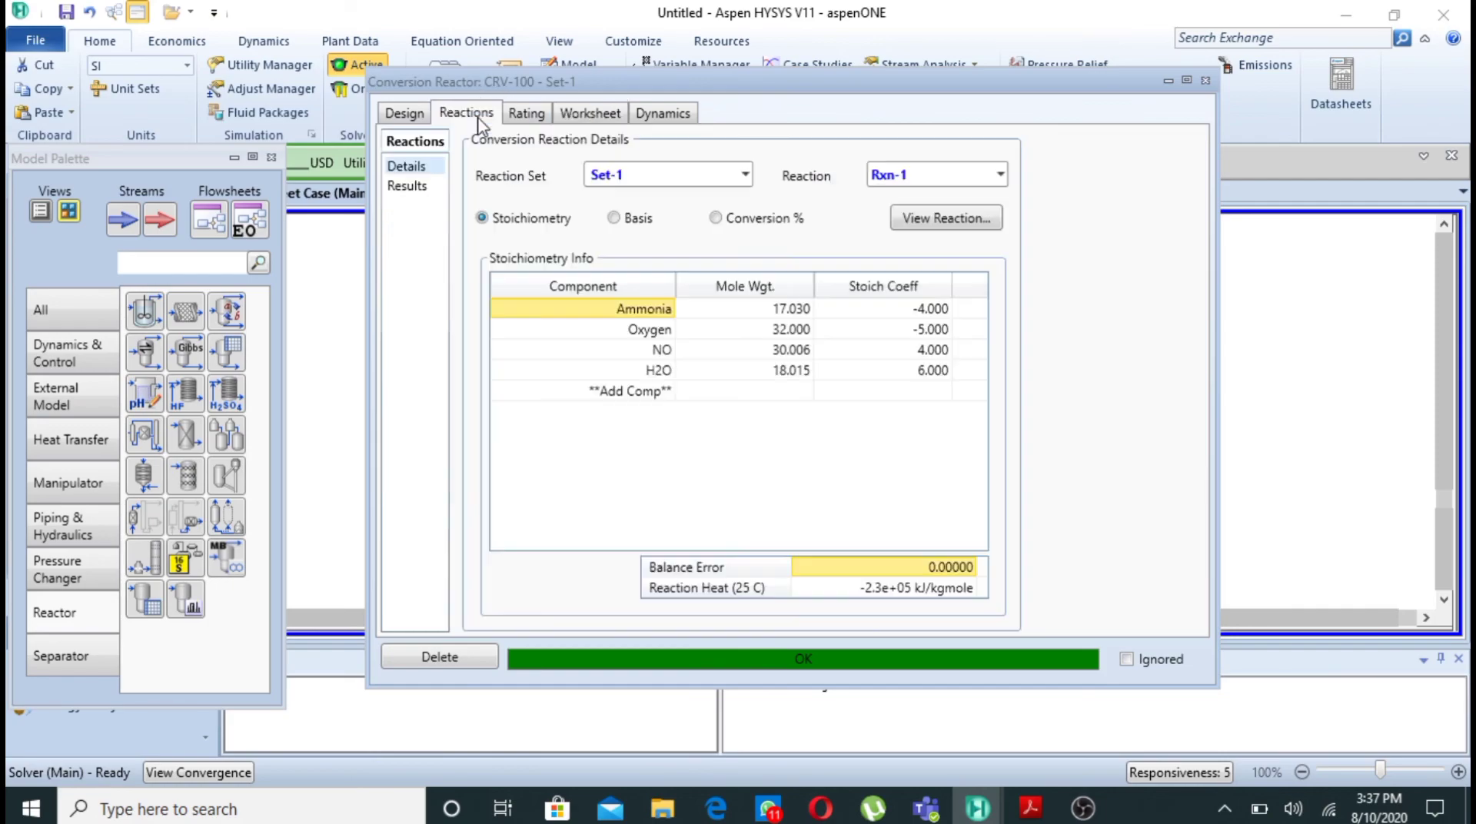
{"action": "left_click", "coordinate": [411, 188]}
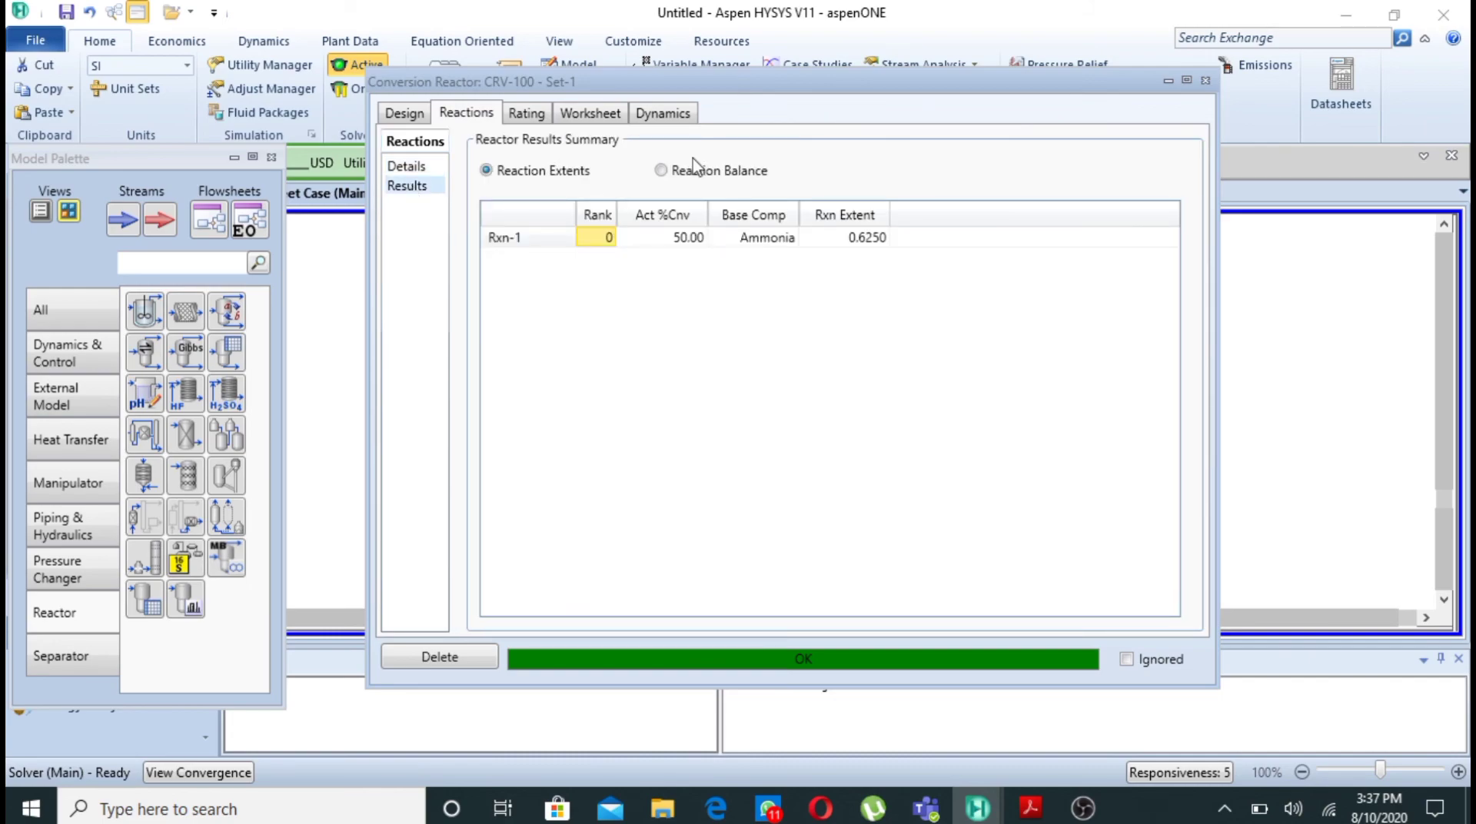
{"action": "left_click", "coordinate": [660, 171]}
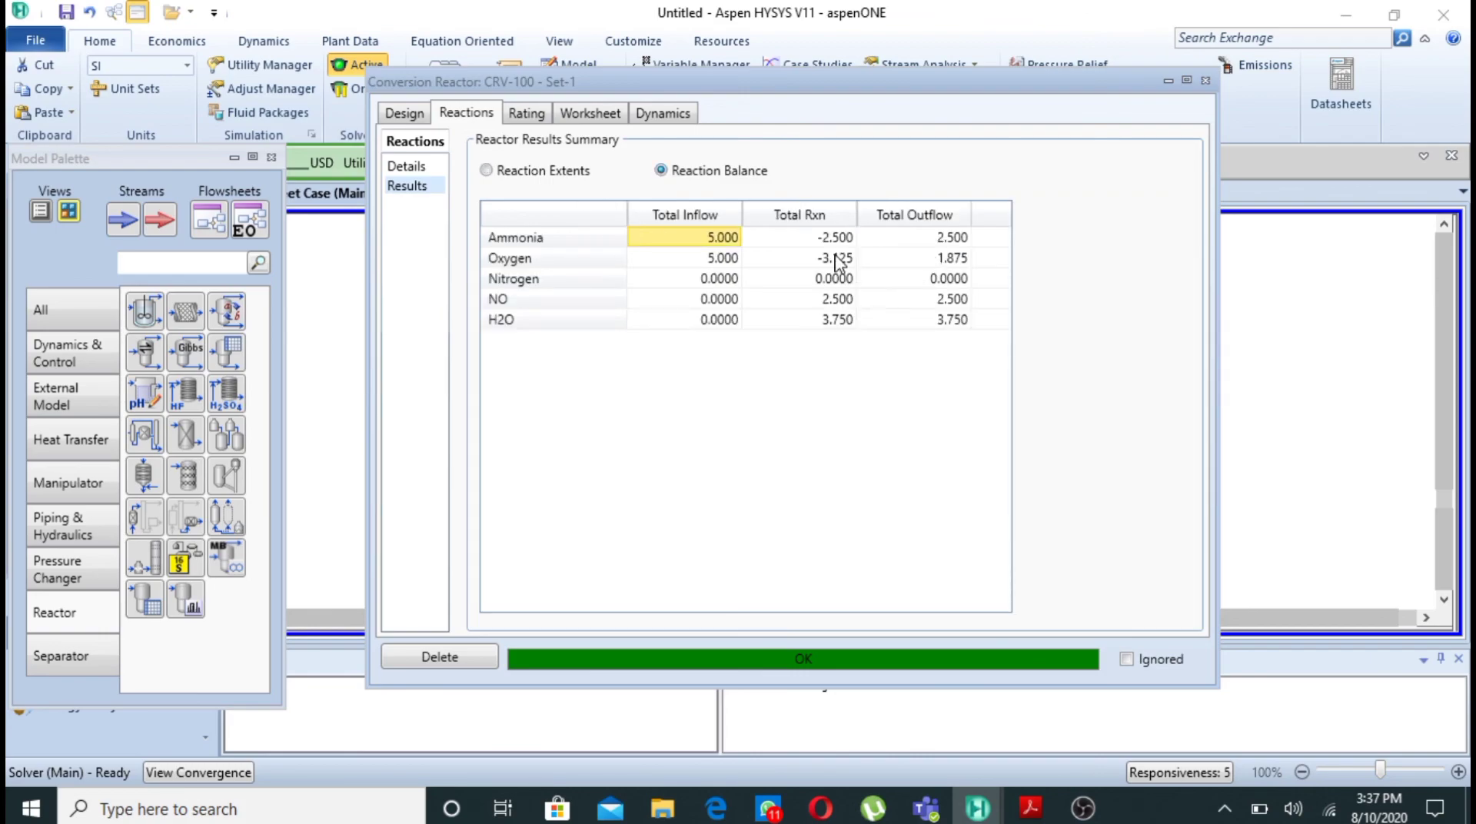
{"action": "mouse_move", "coordinate": [715, 246]}
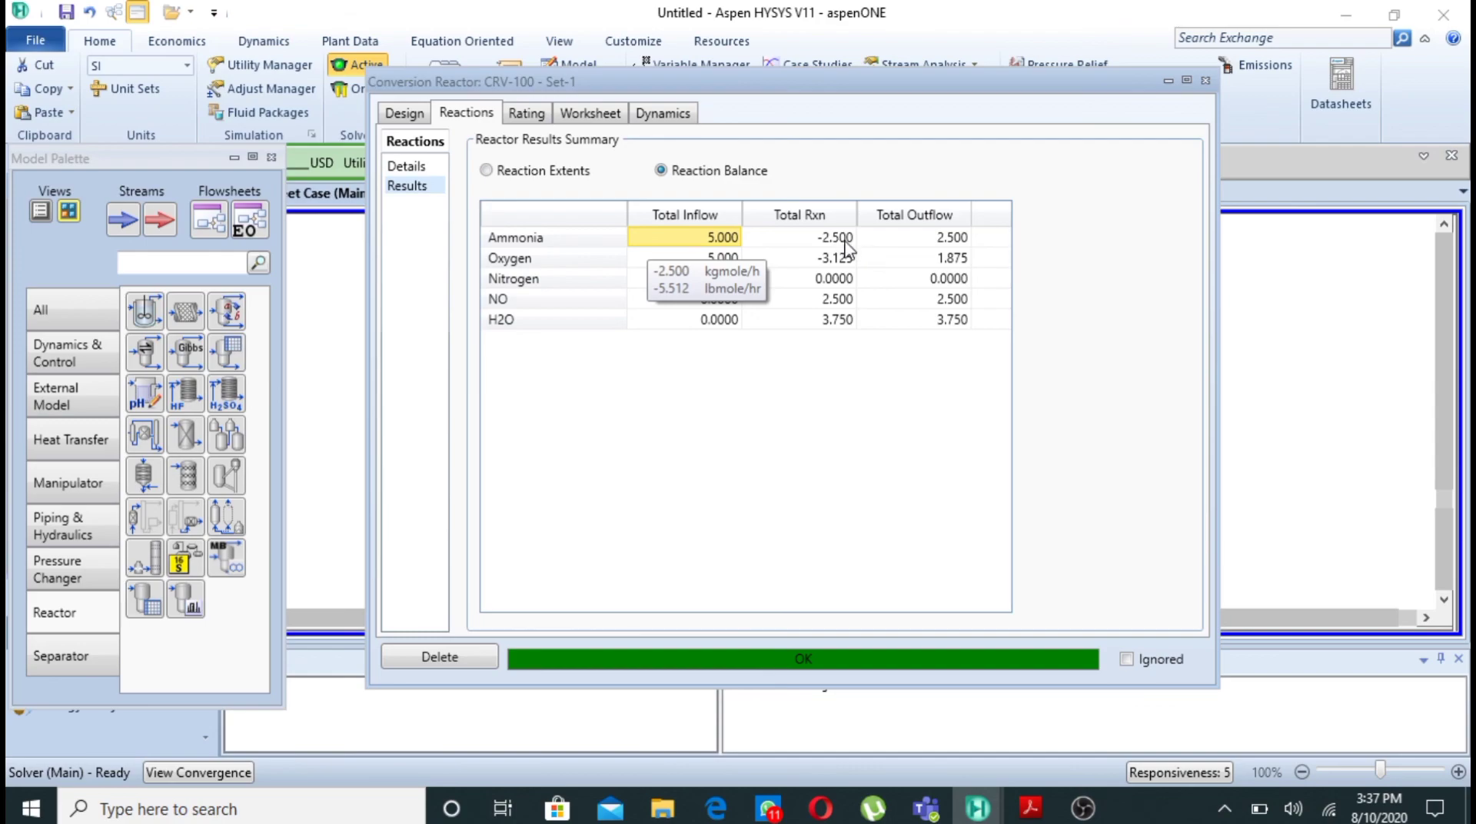
{"action": "mouse_move", "coordinate": [917, 252]}
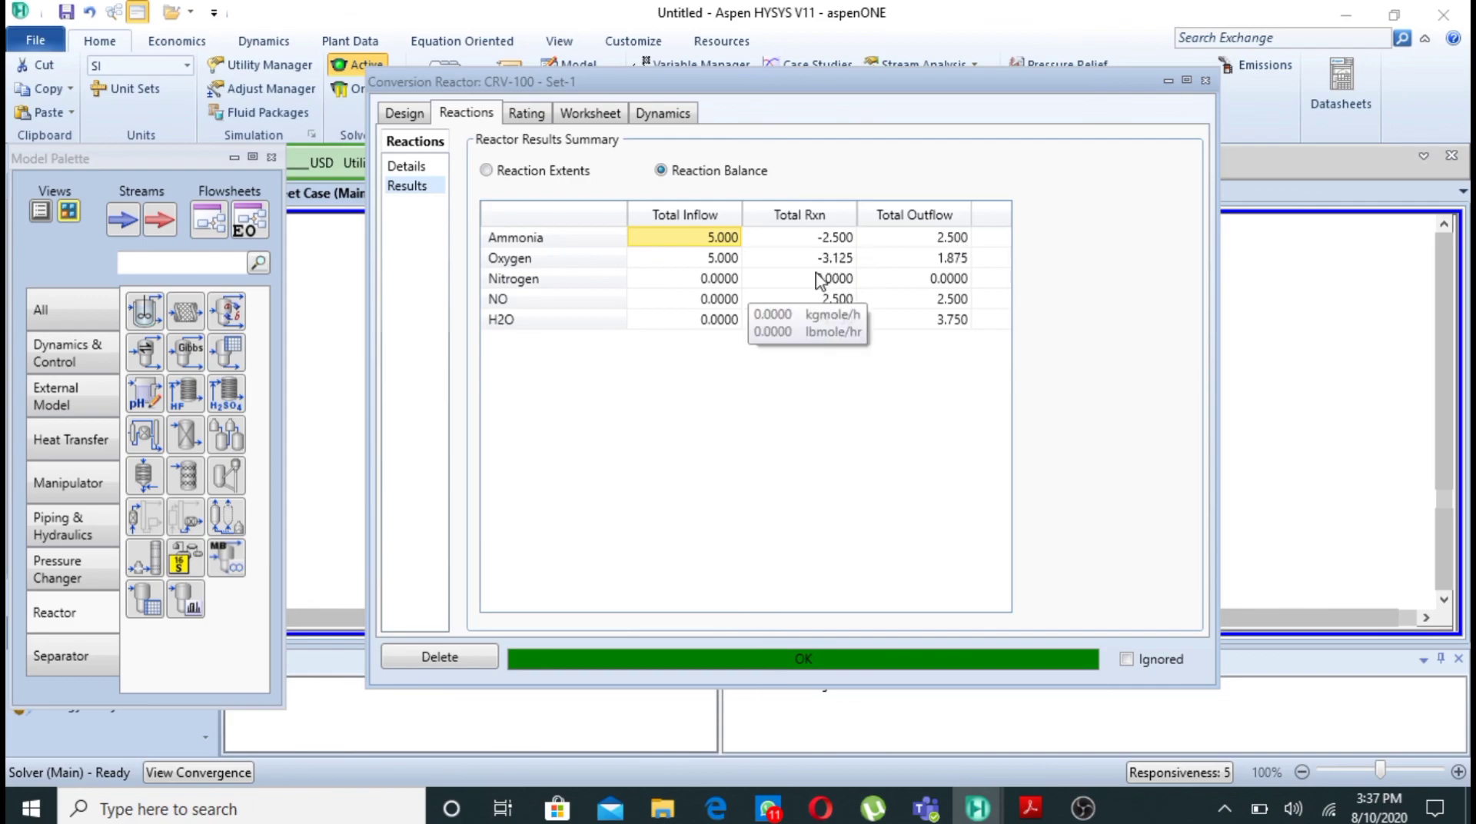
{"action": "mouse_move", "coordinate": [817, 270]}
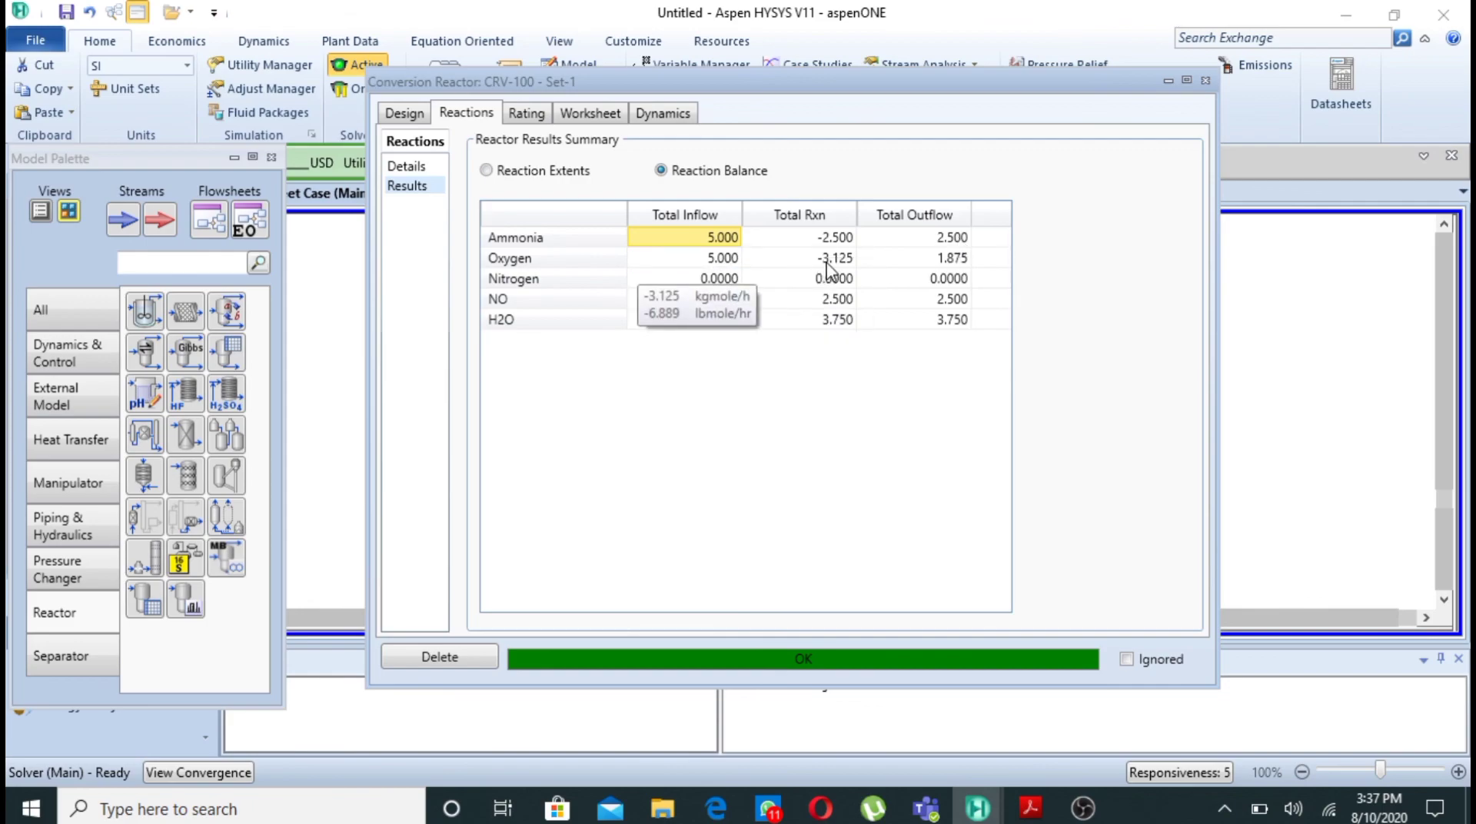
{"action": "mouse_move", "coordinate": [966, 265]}
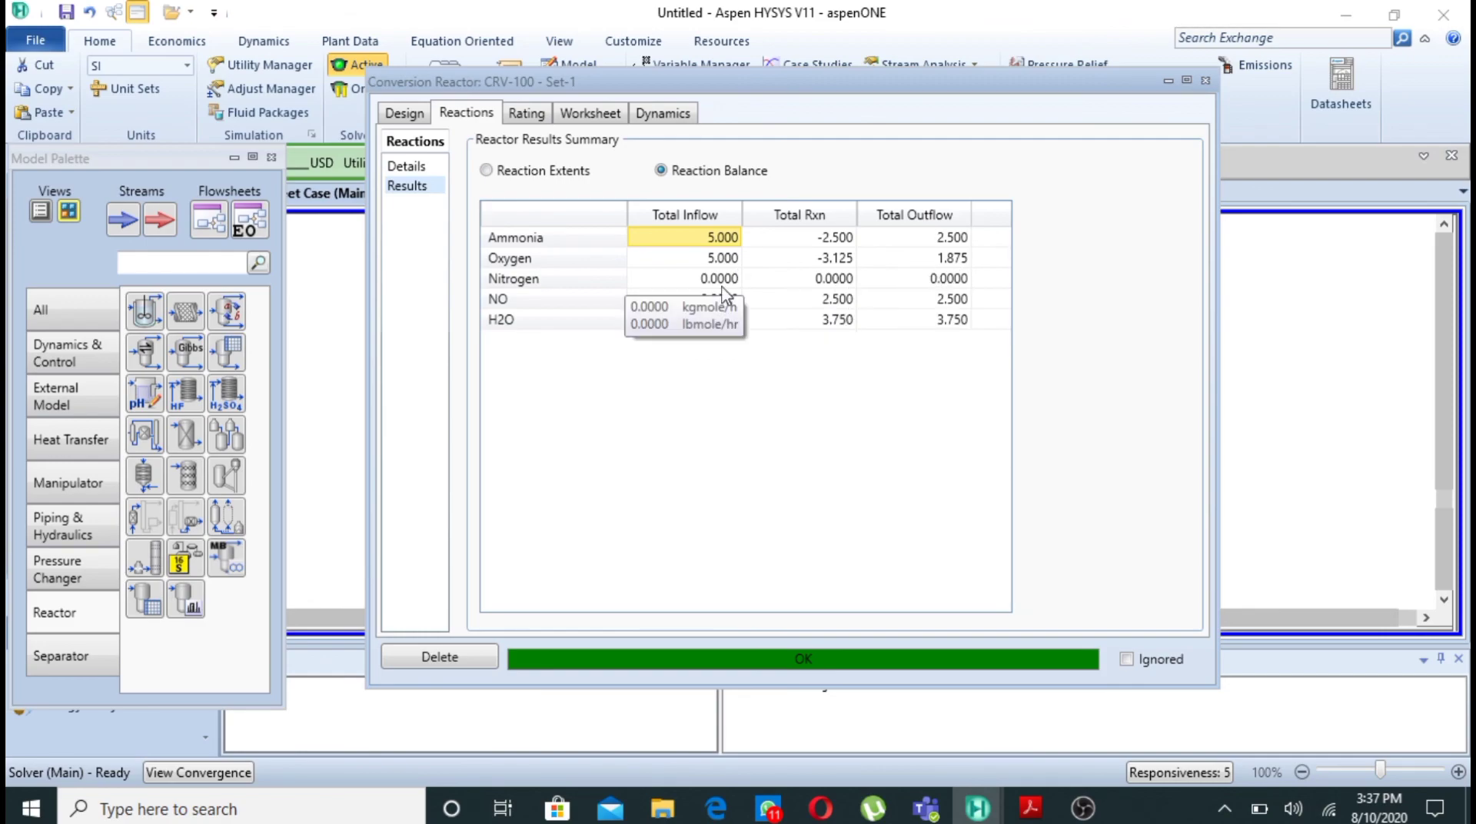
{"action": "mouse_move", "coordinate": [725, 311]}
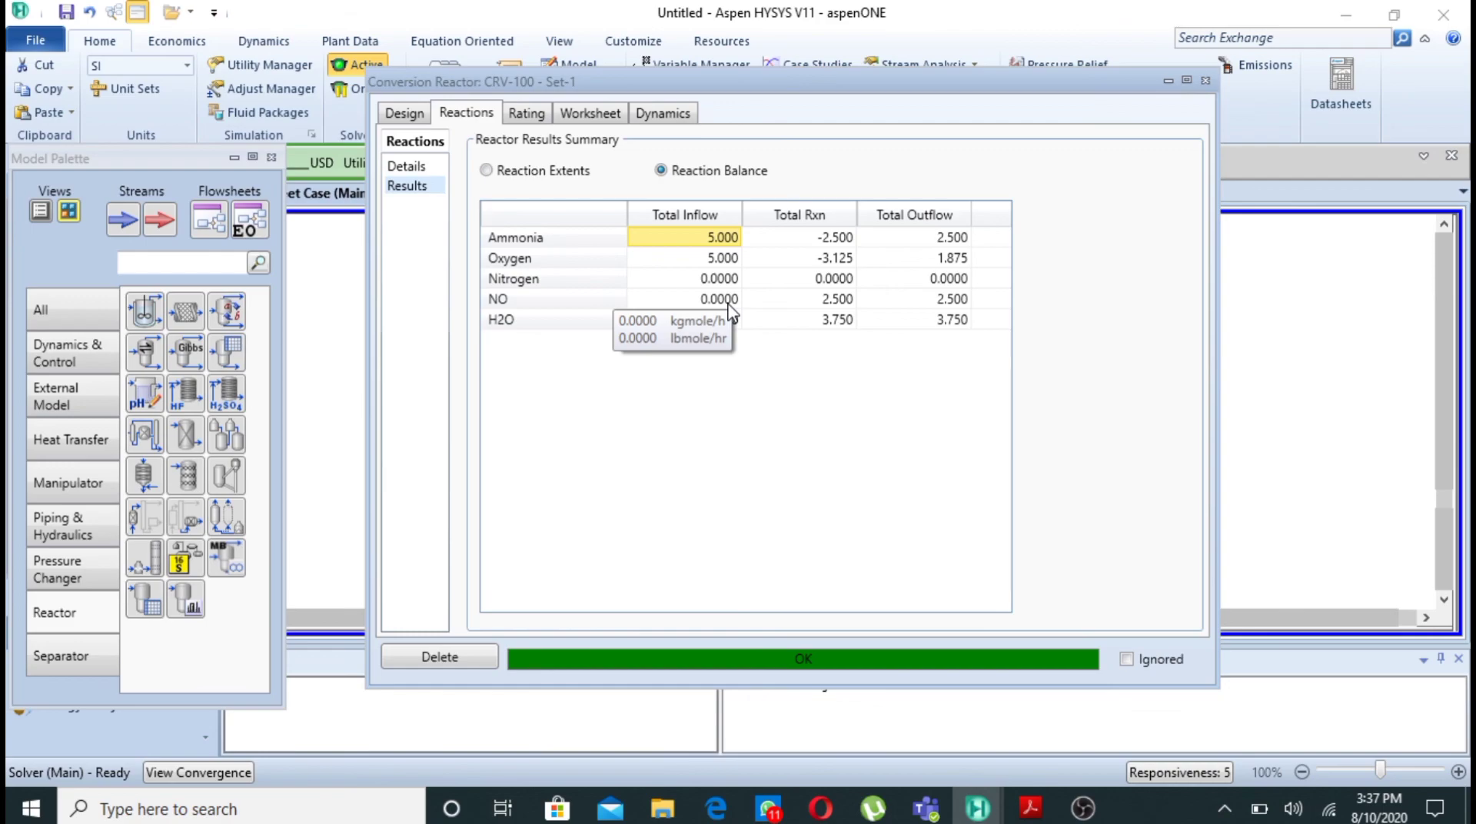